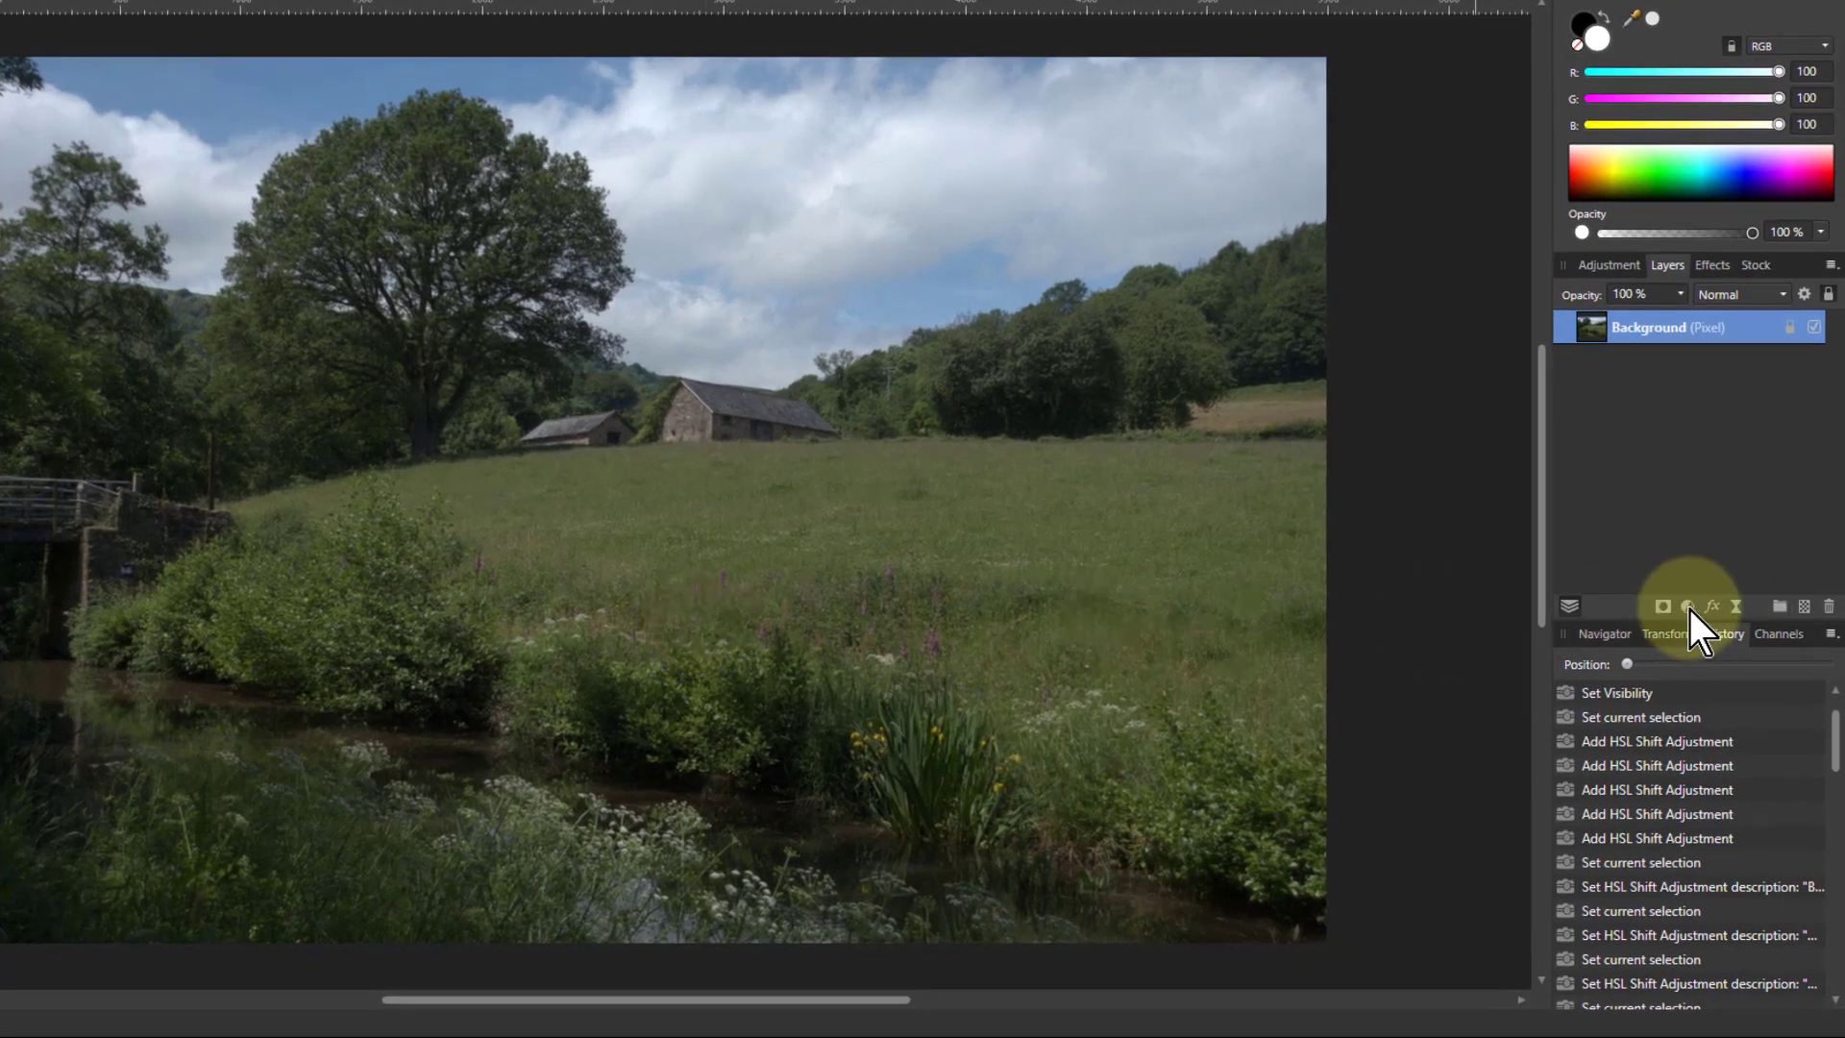
# Step: Add an HSL Shift adjustment layer above the Background with Saturation Shift at 100%
pyautogui.click(1688, 606)
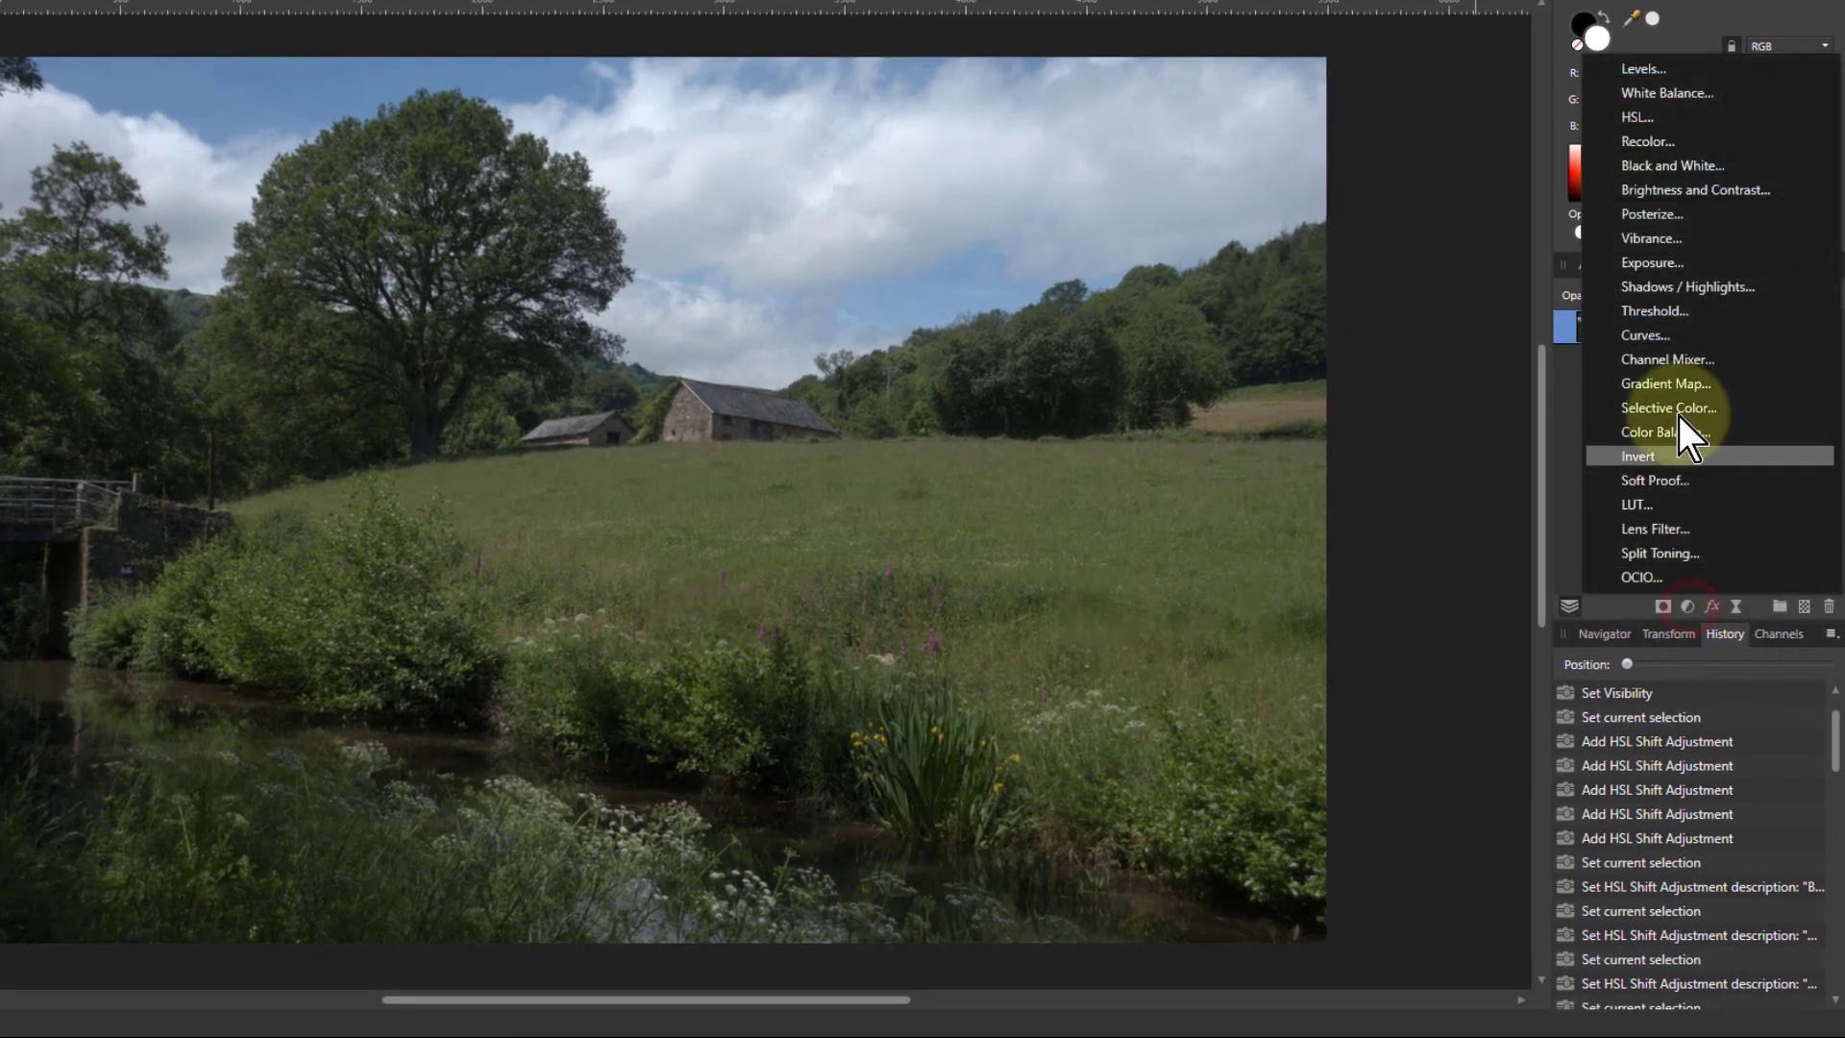
pyautogui.click(1641, 123)
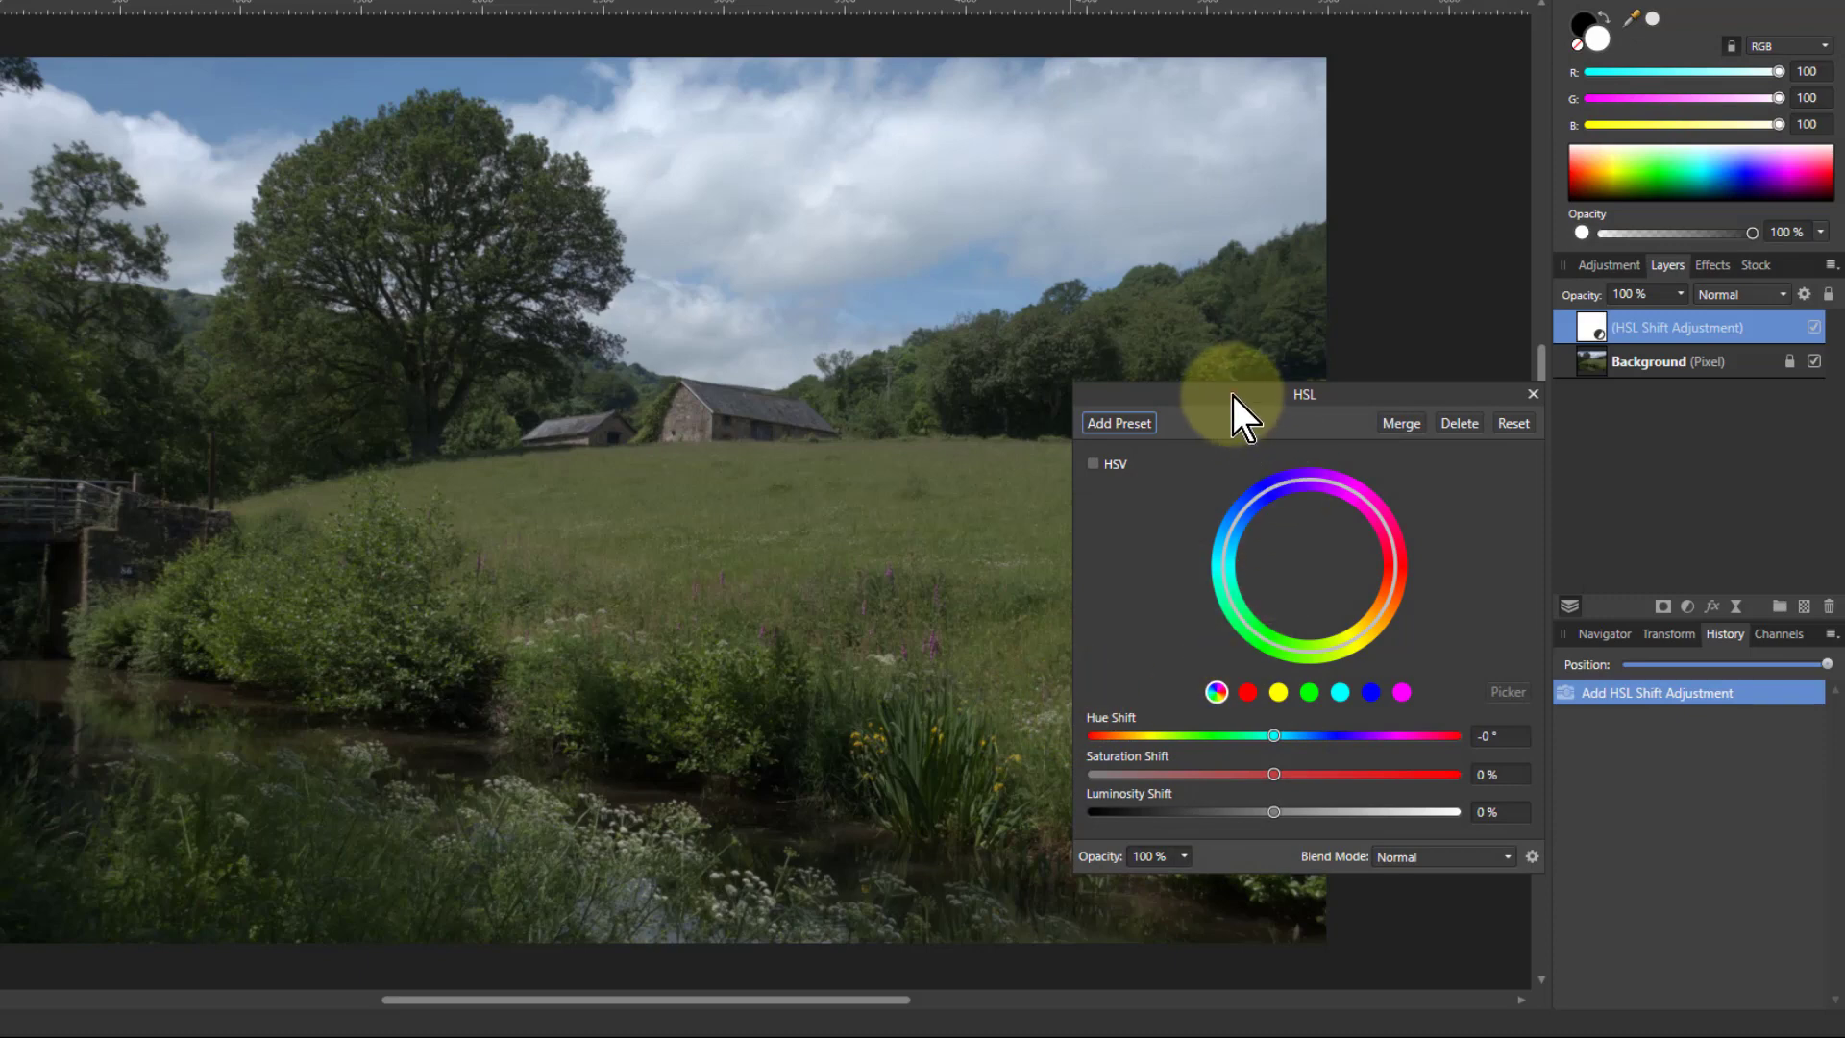
pyautogui.moveTo(1236, 394); pyautogui.dragTo(1238, 486)
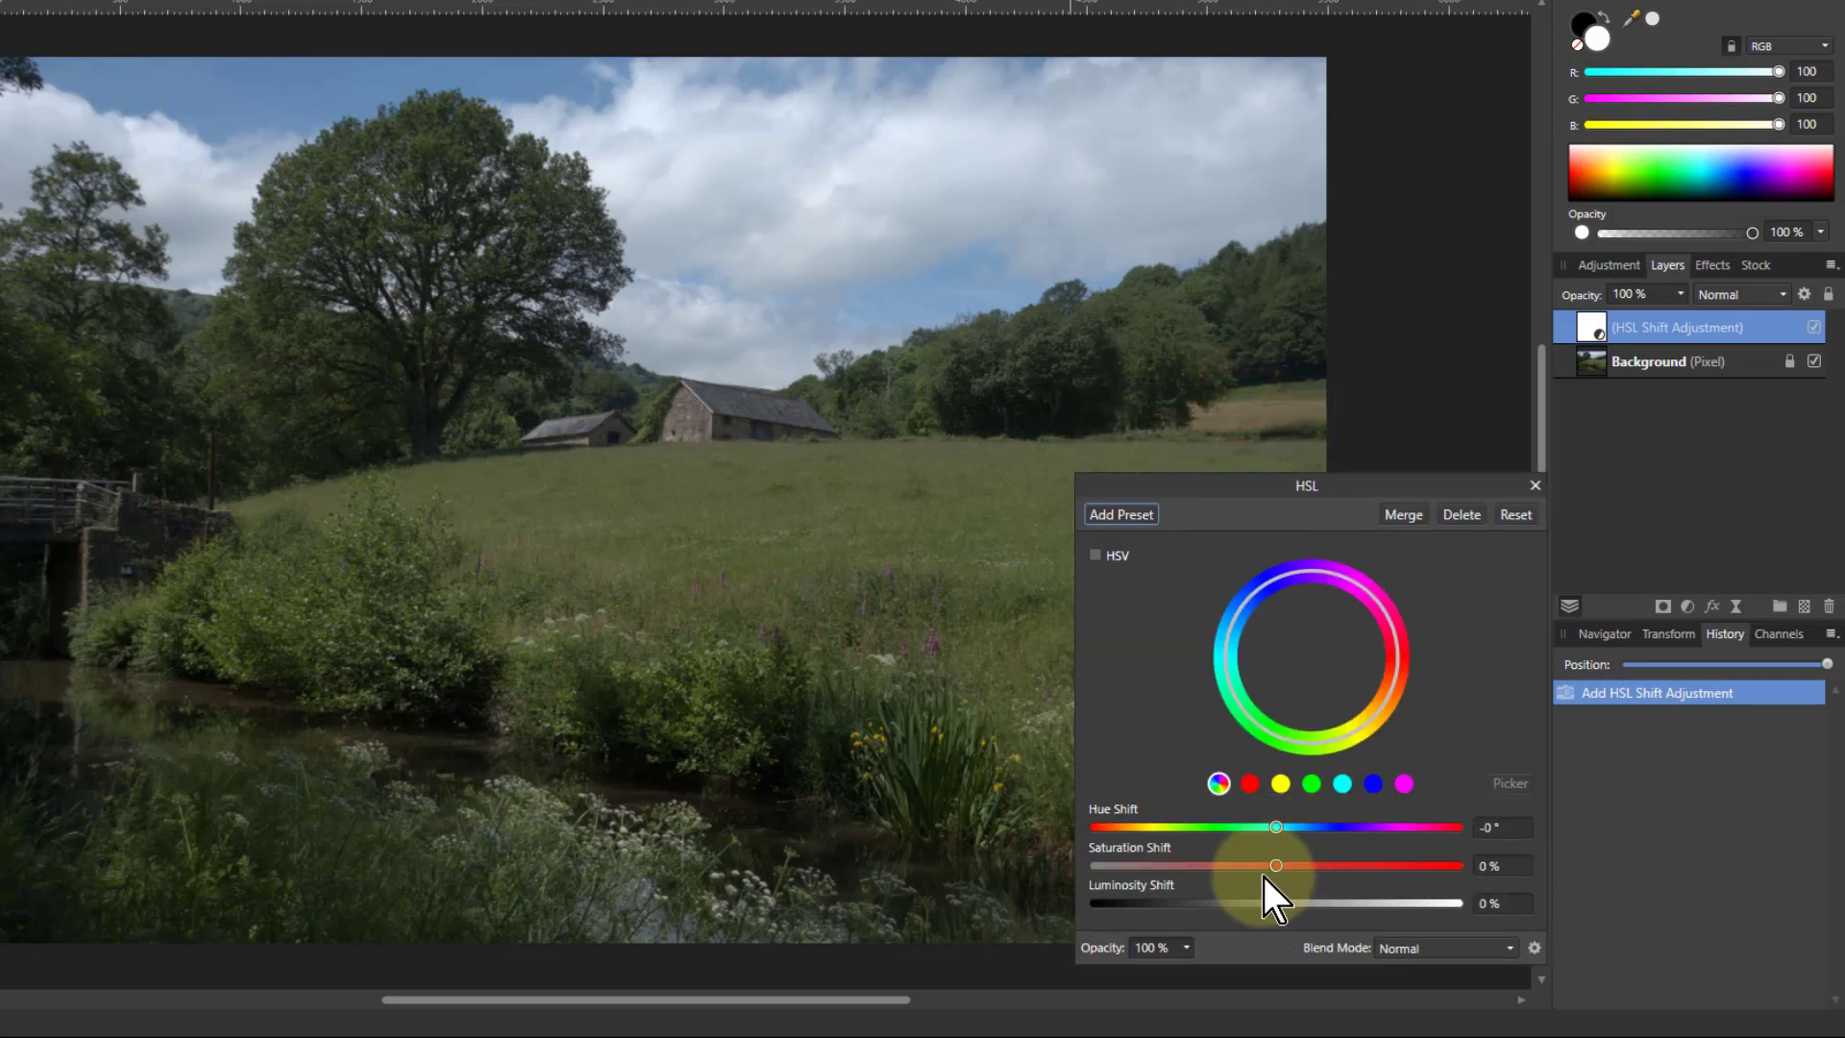
pyautogui.moveTo(1274, 874); pyautogui.dragTo(1546, 867)
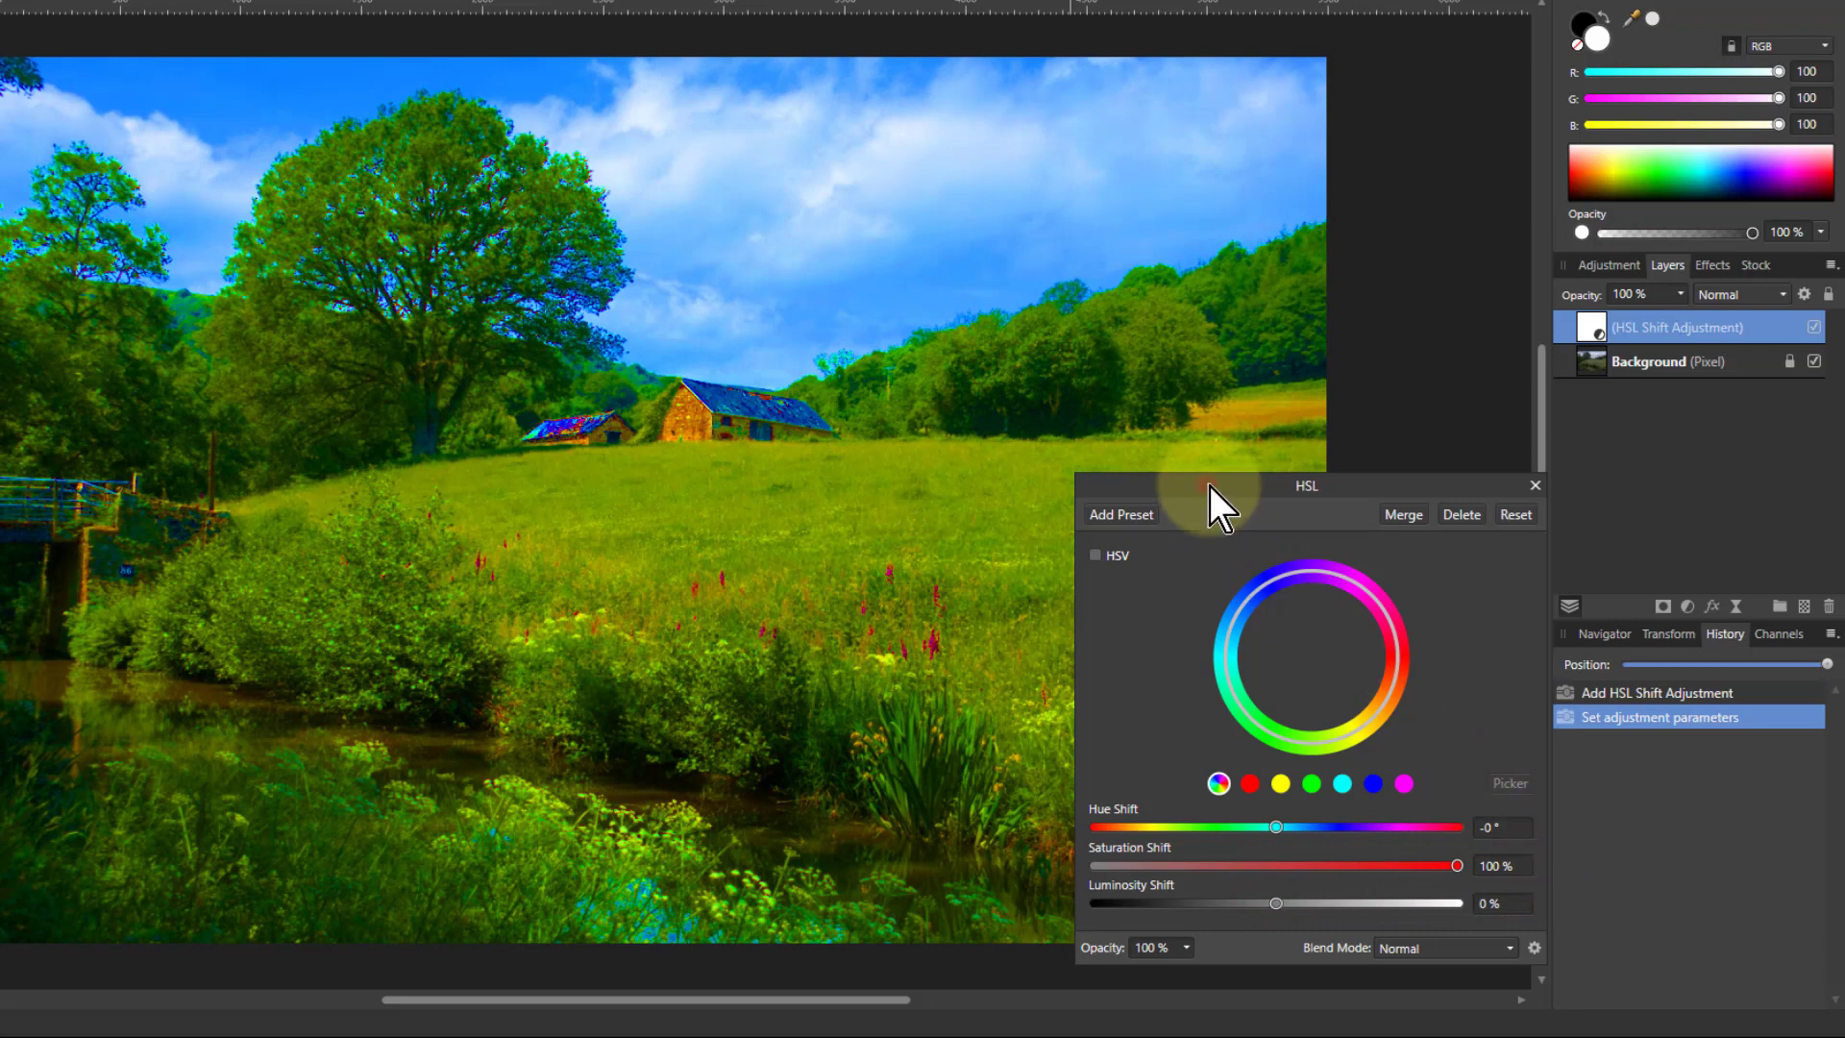
pyautogui.moveTo(1209, 486); pyautogui.dragTo(1364, 487)
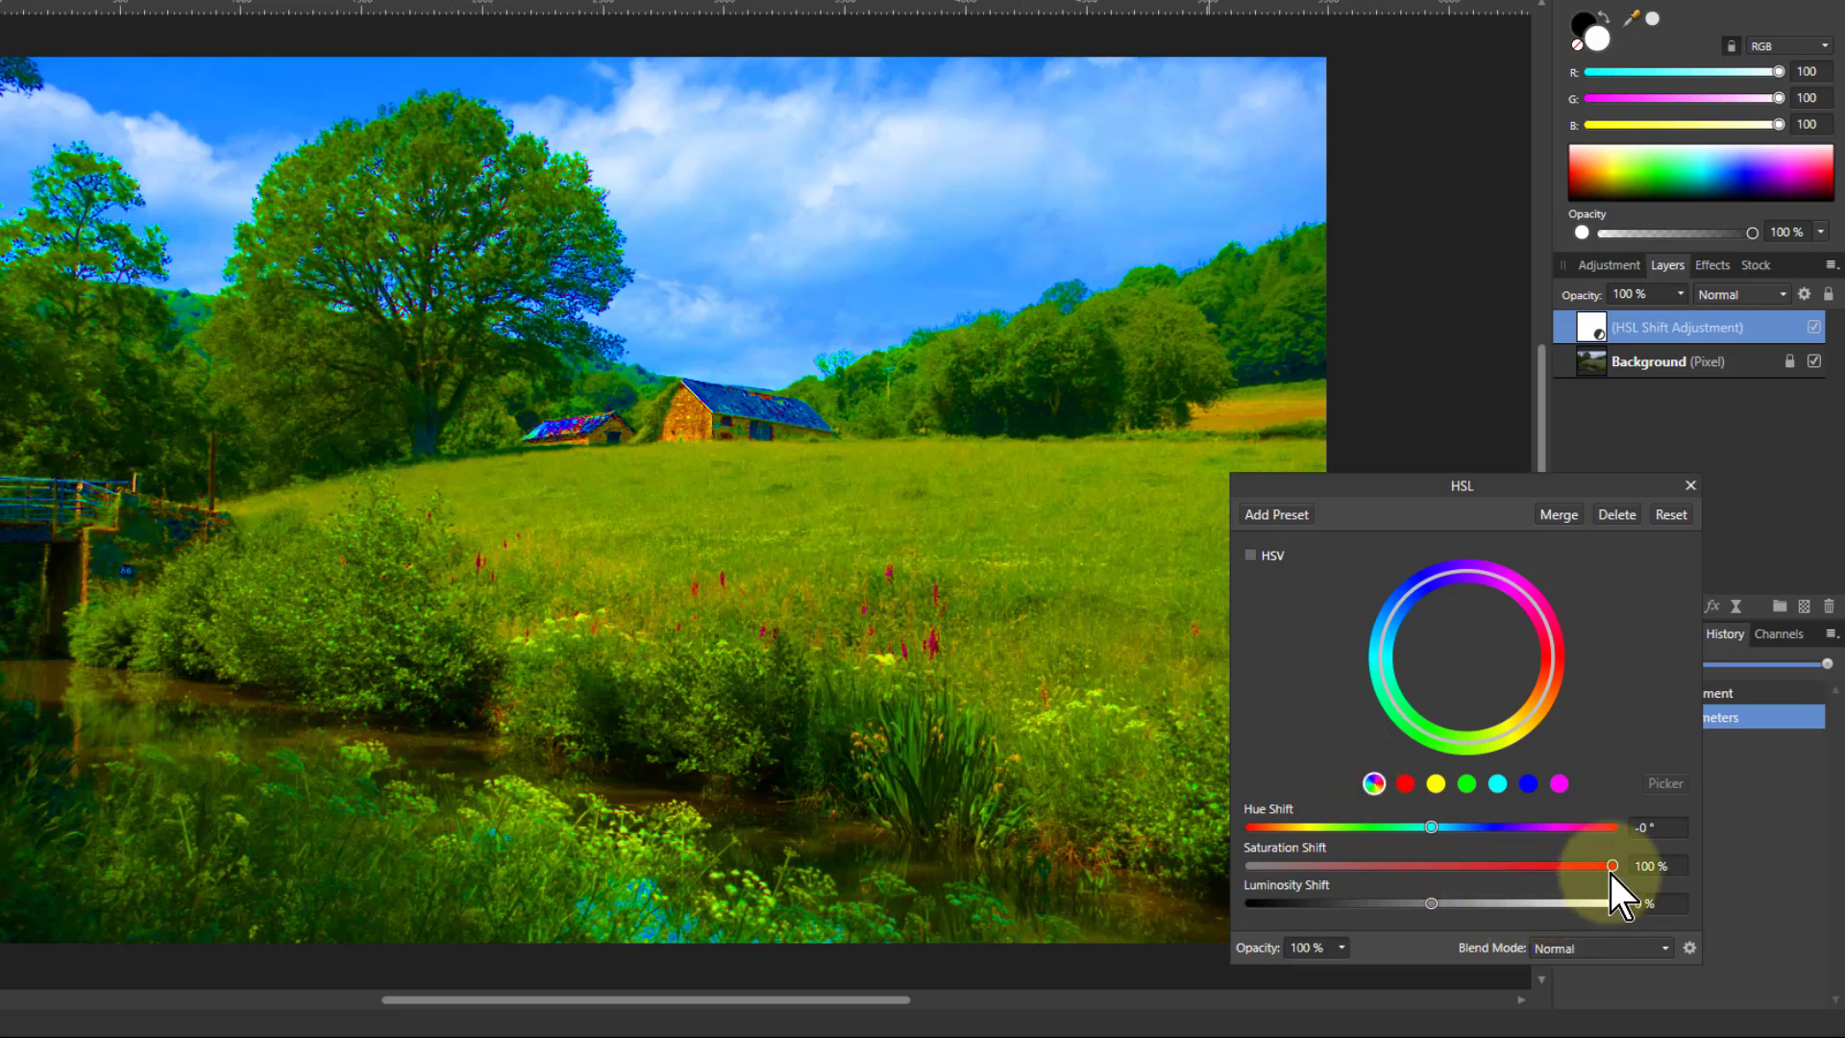
pyautogui.moveTo(1610, 874); pyautogui.dragTo(1775, 848)
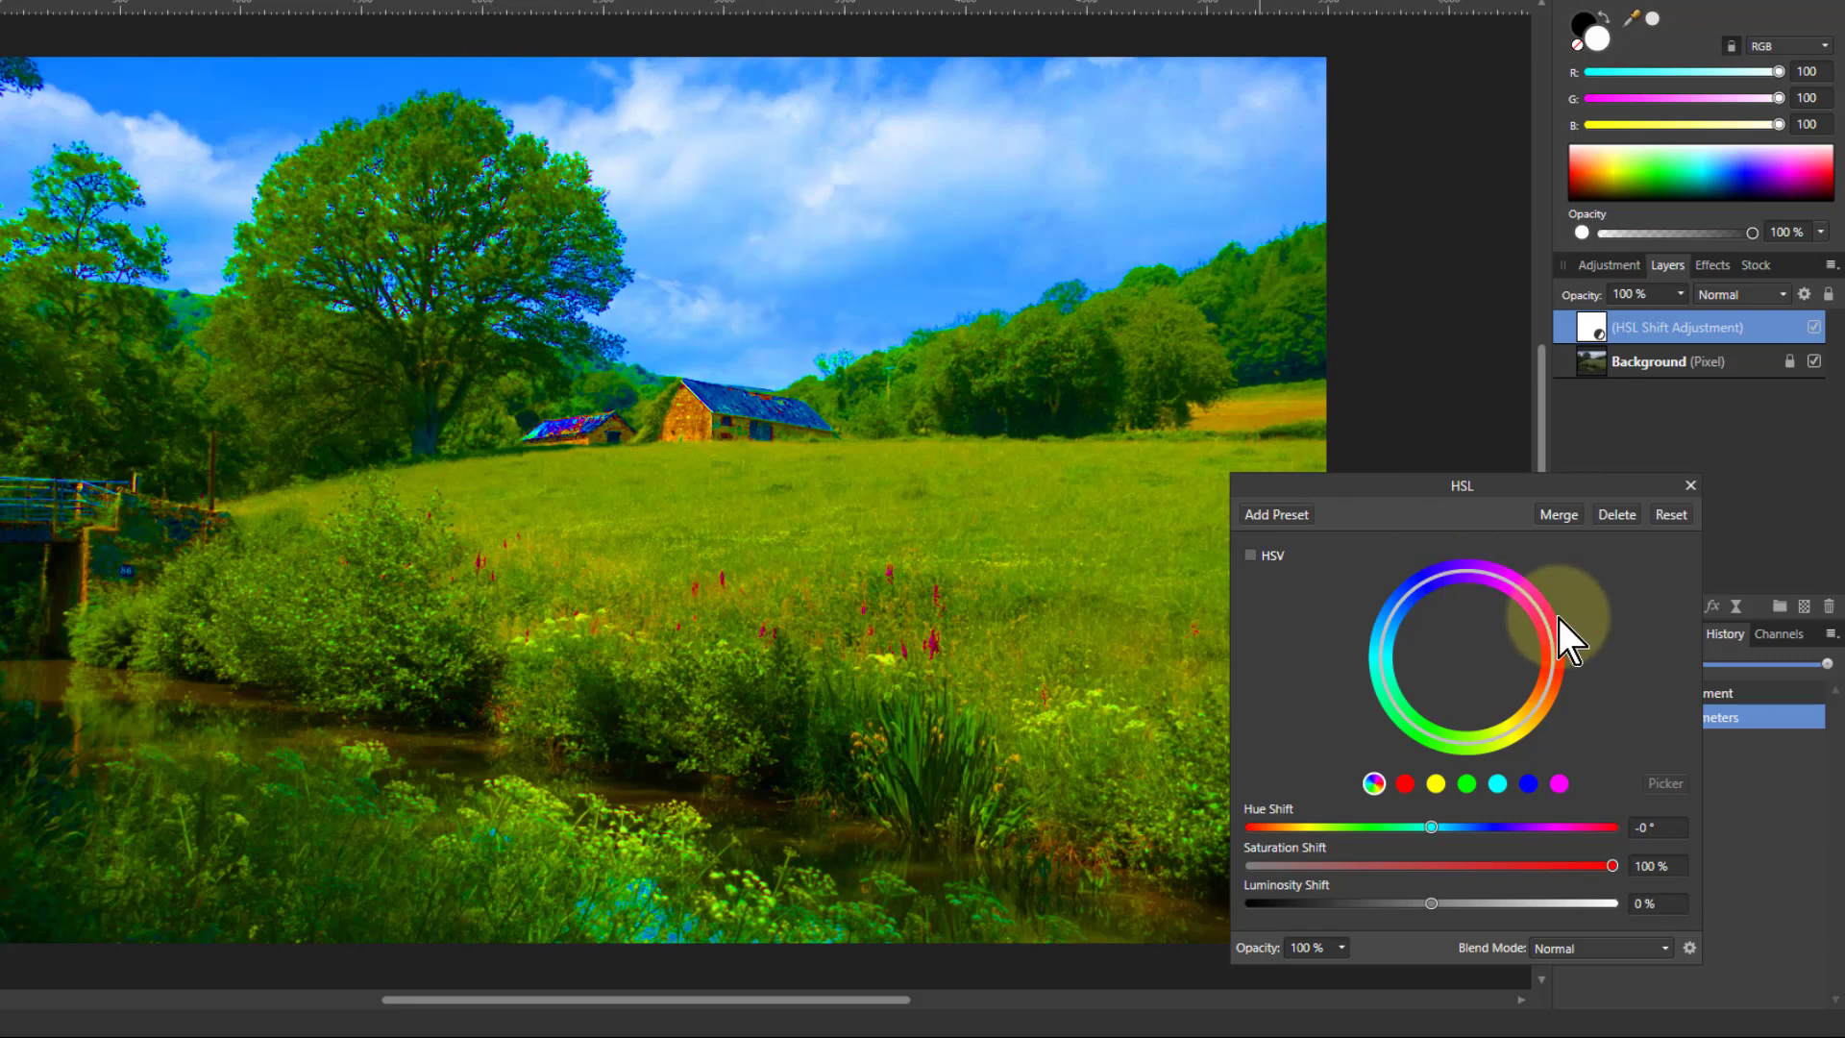
# Step: Compare the HSL layer on and off, then crop to 3428 × 2515 px around tree, barns and meadow
pyautogui.click(1813, 327)
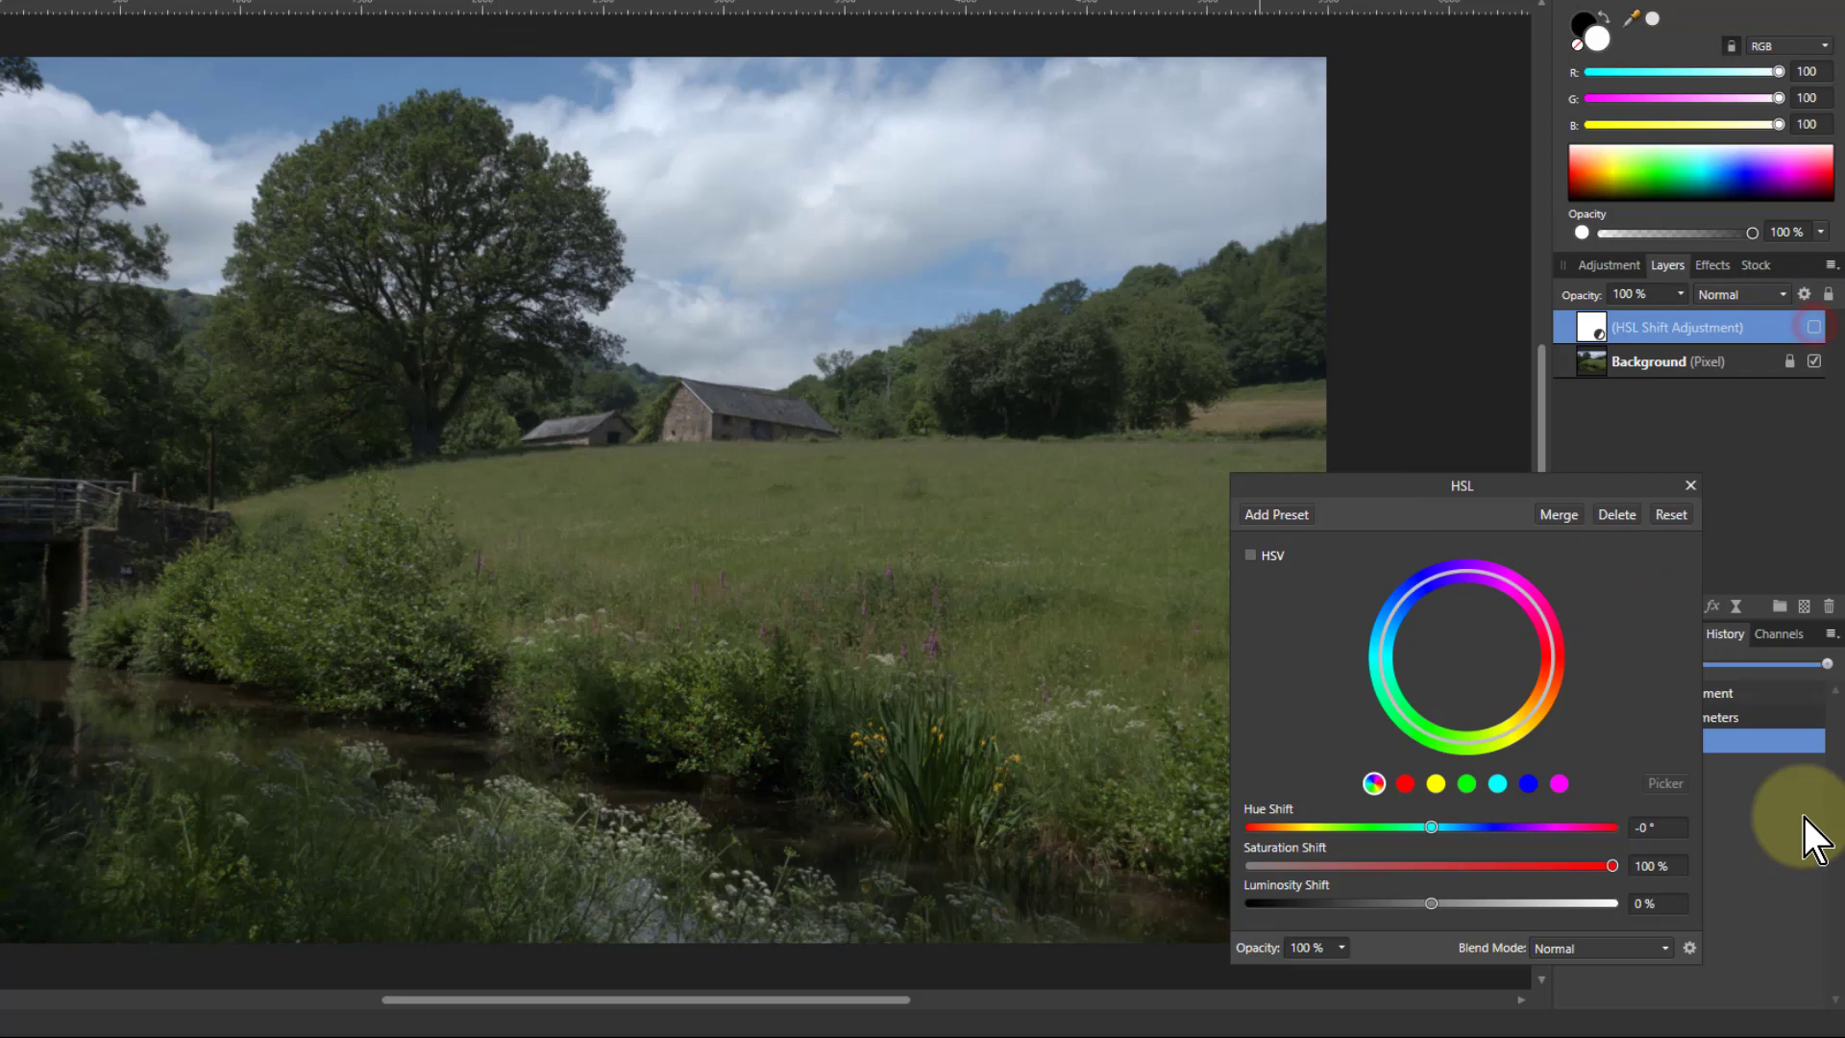
pyautogui.click(1813, 326)
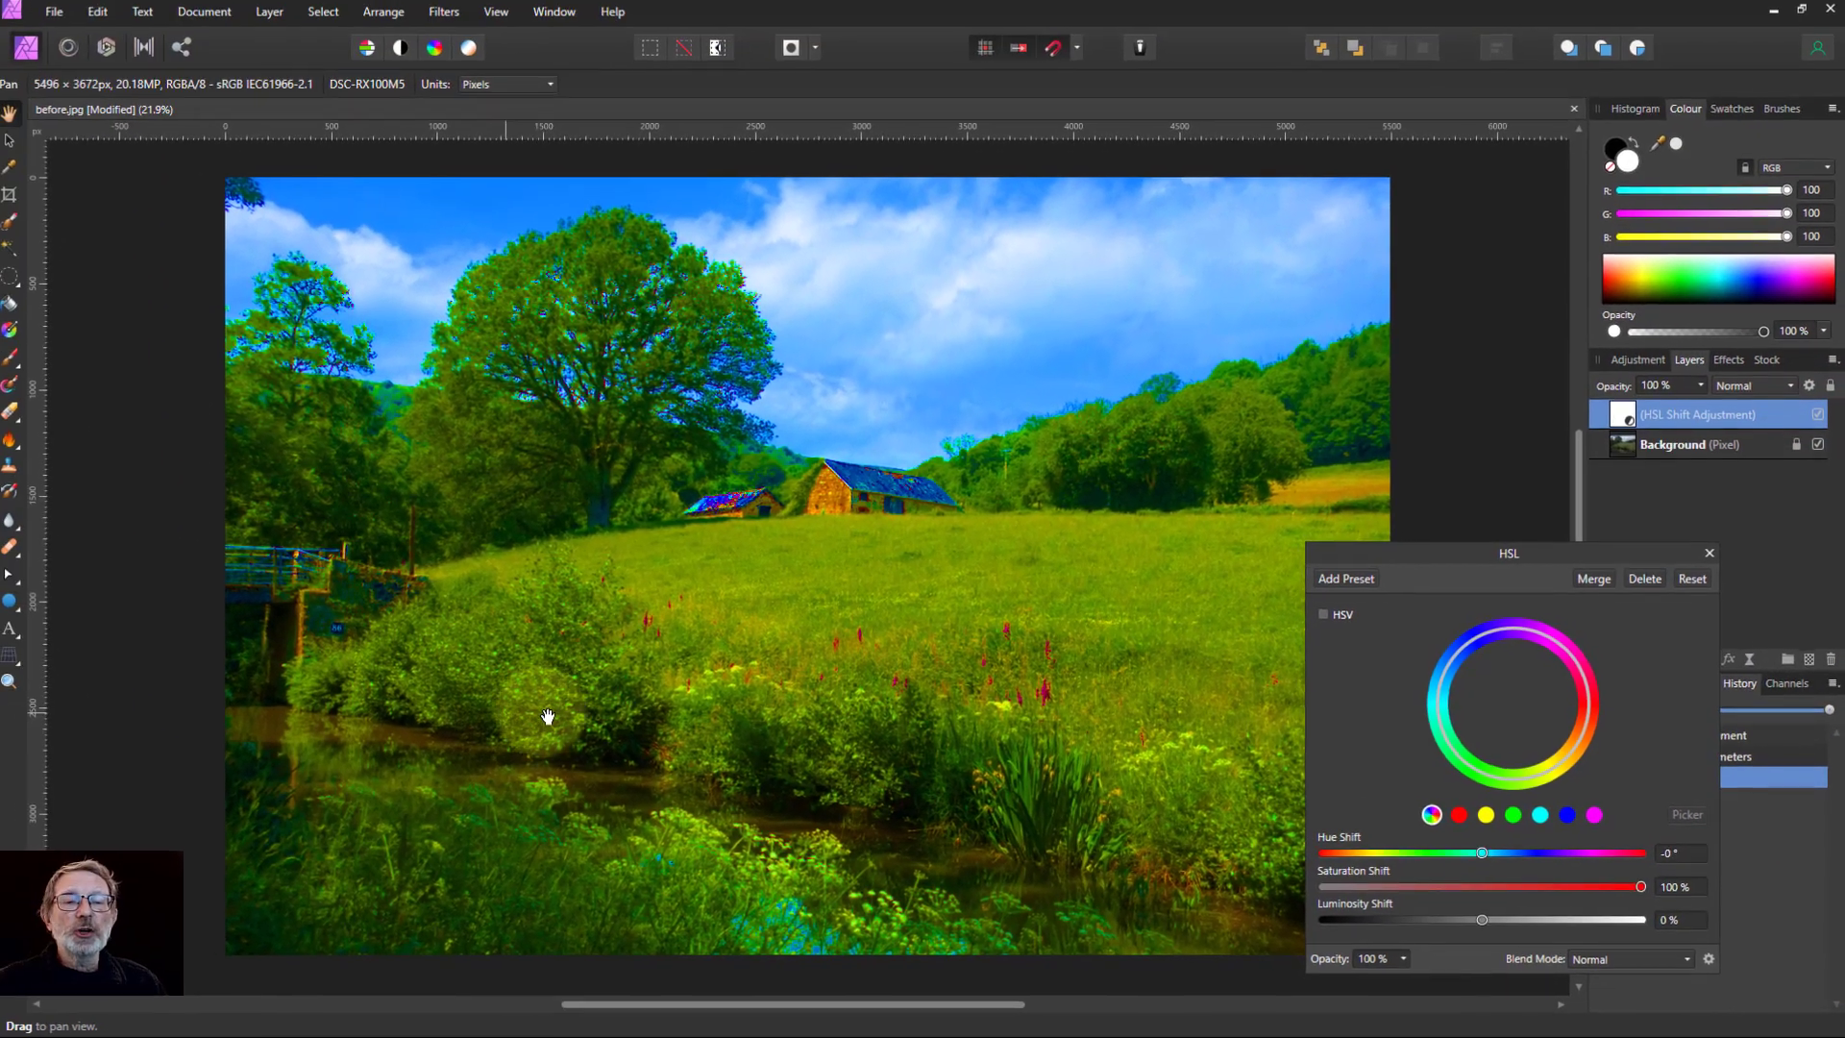
pyautogui.click(18, 197)
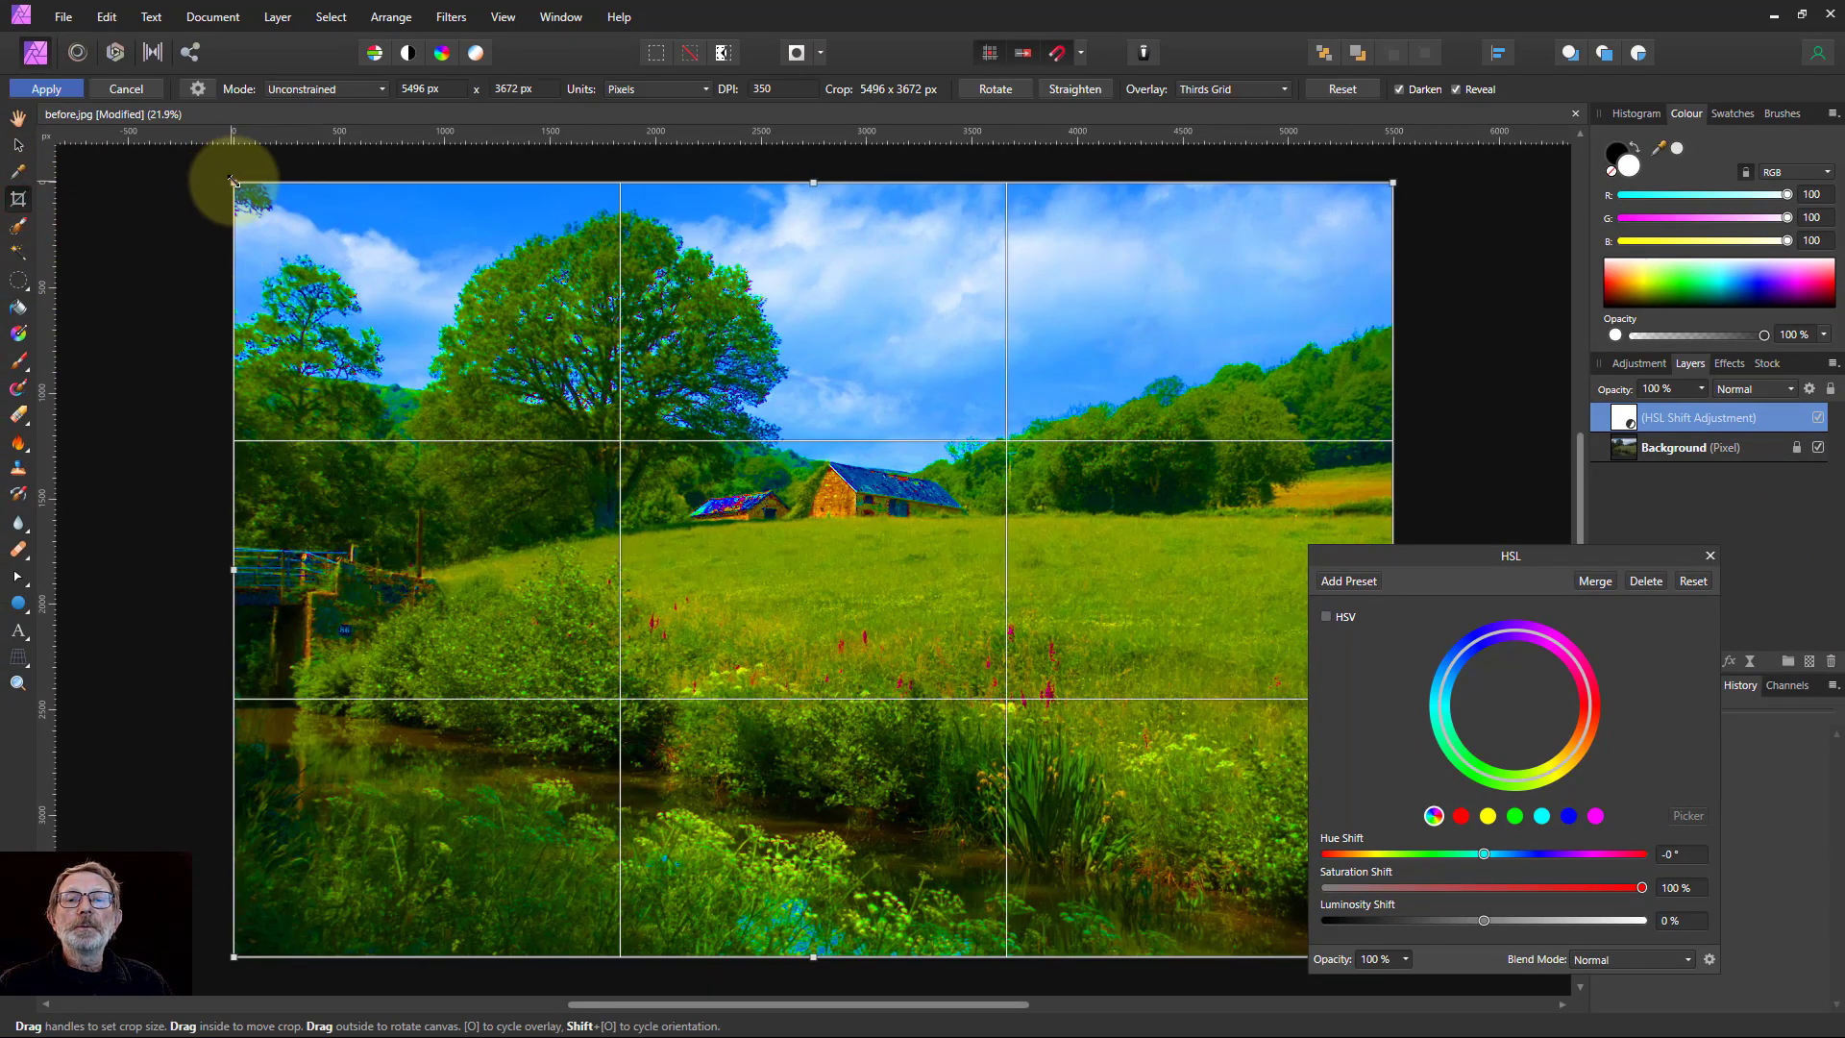
pyautogui.moveTo(234, 182); pyautogui.dragTo(445, 197)
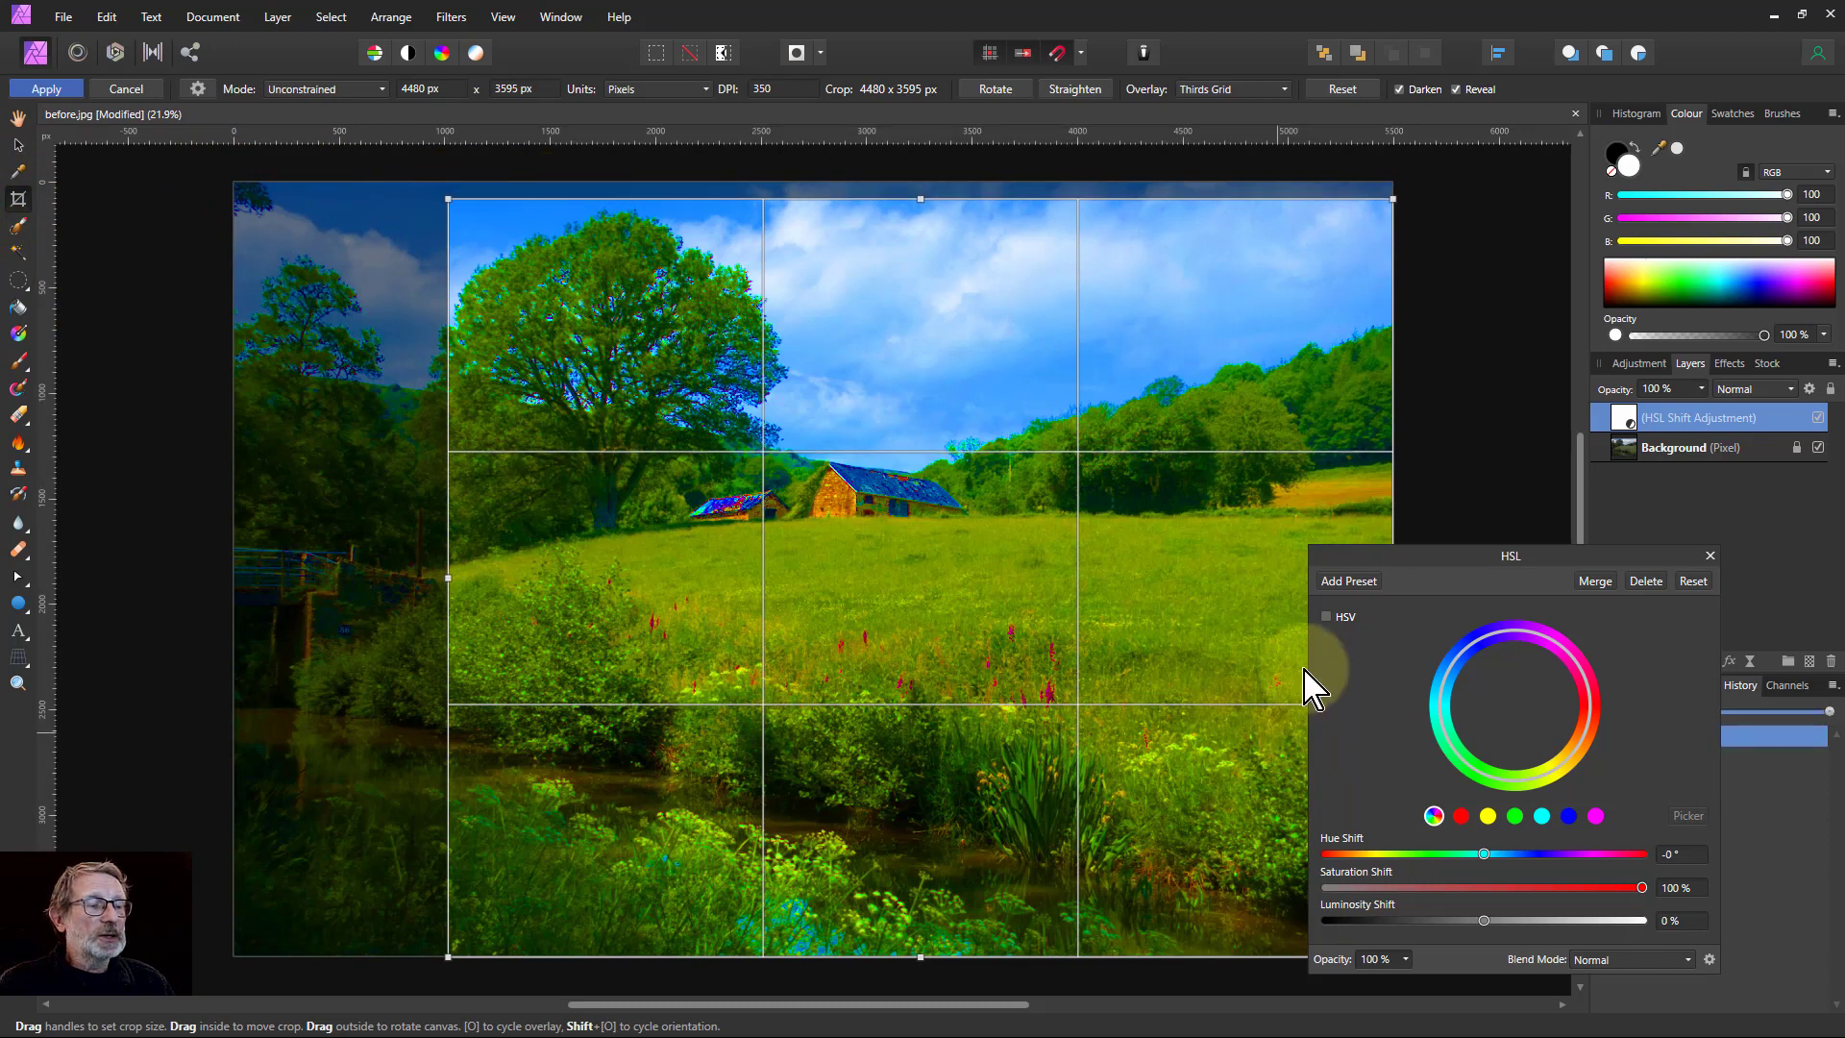
pyautogui.moveTo(1395, 562); pyautogui.dragTo(1505, 563)
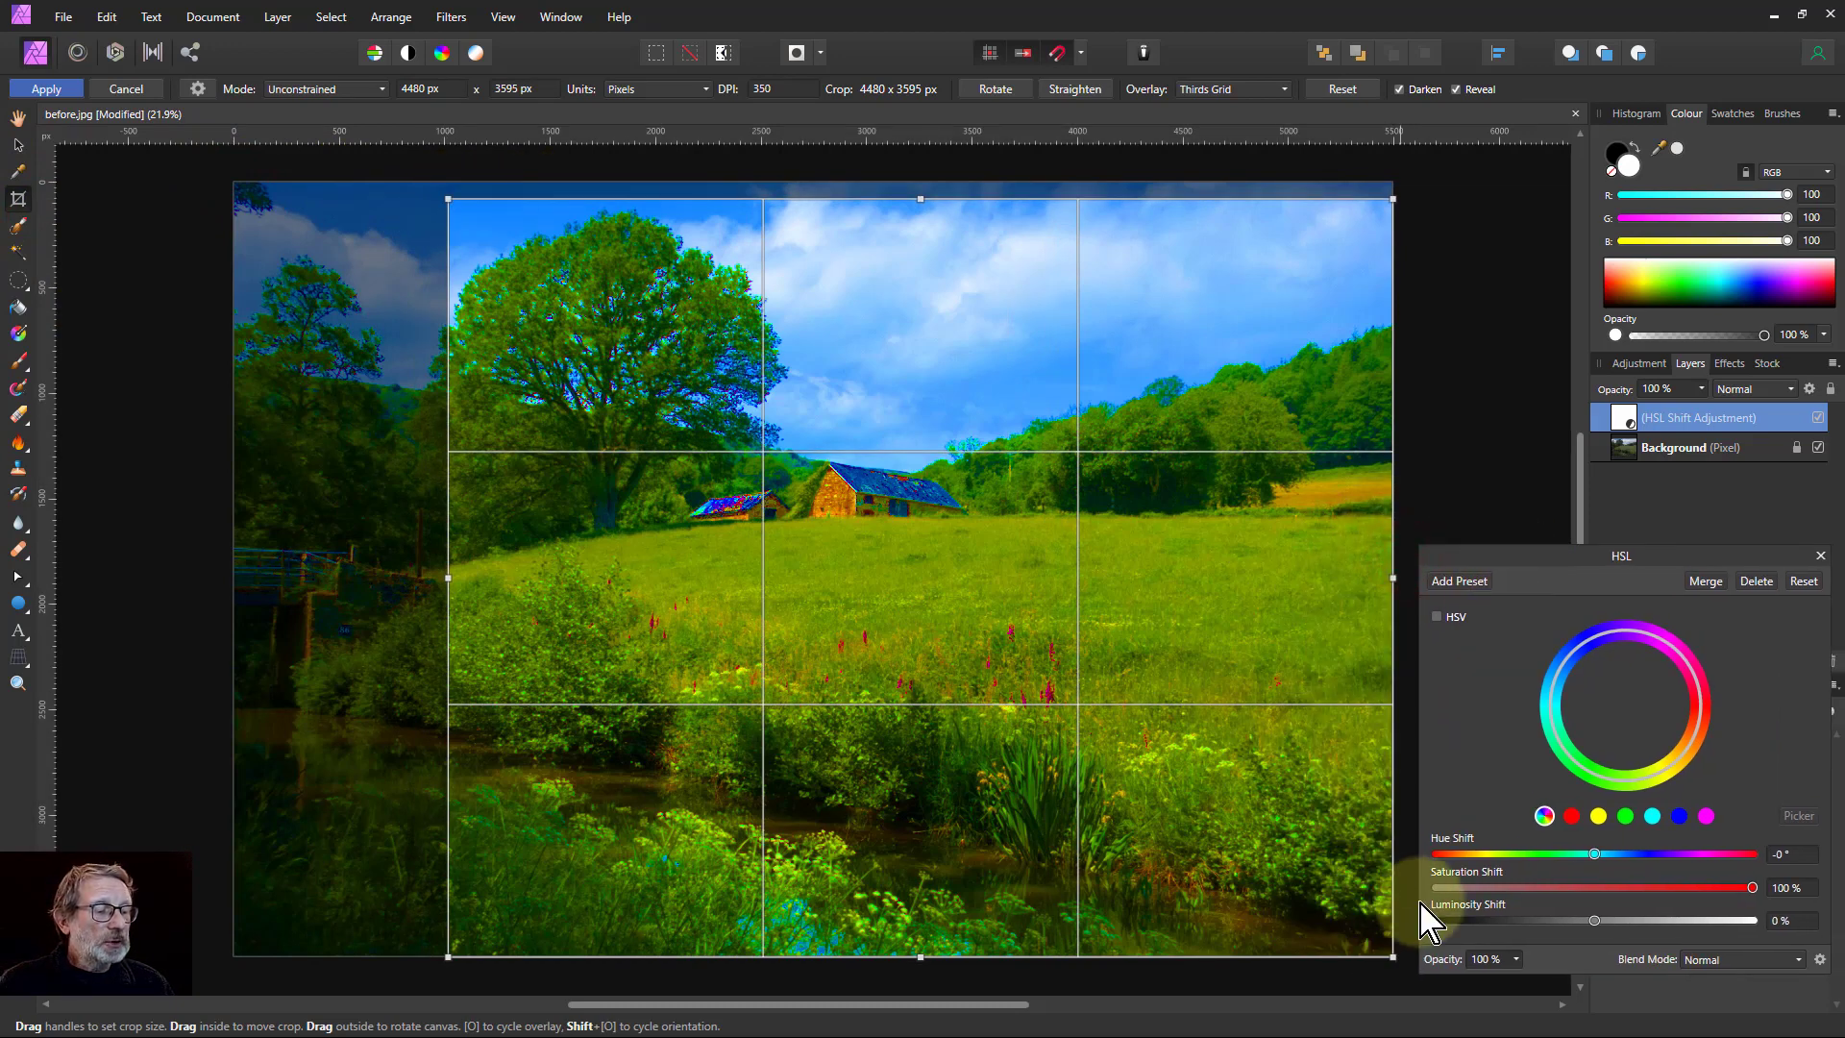
pyautogui.moveTo(1392, 955); pyautogui.dragTo(1154, 728)
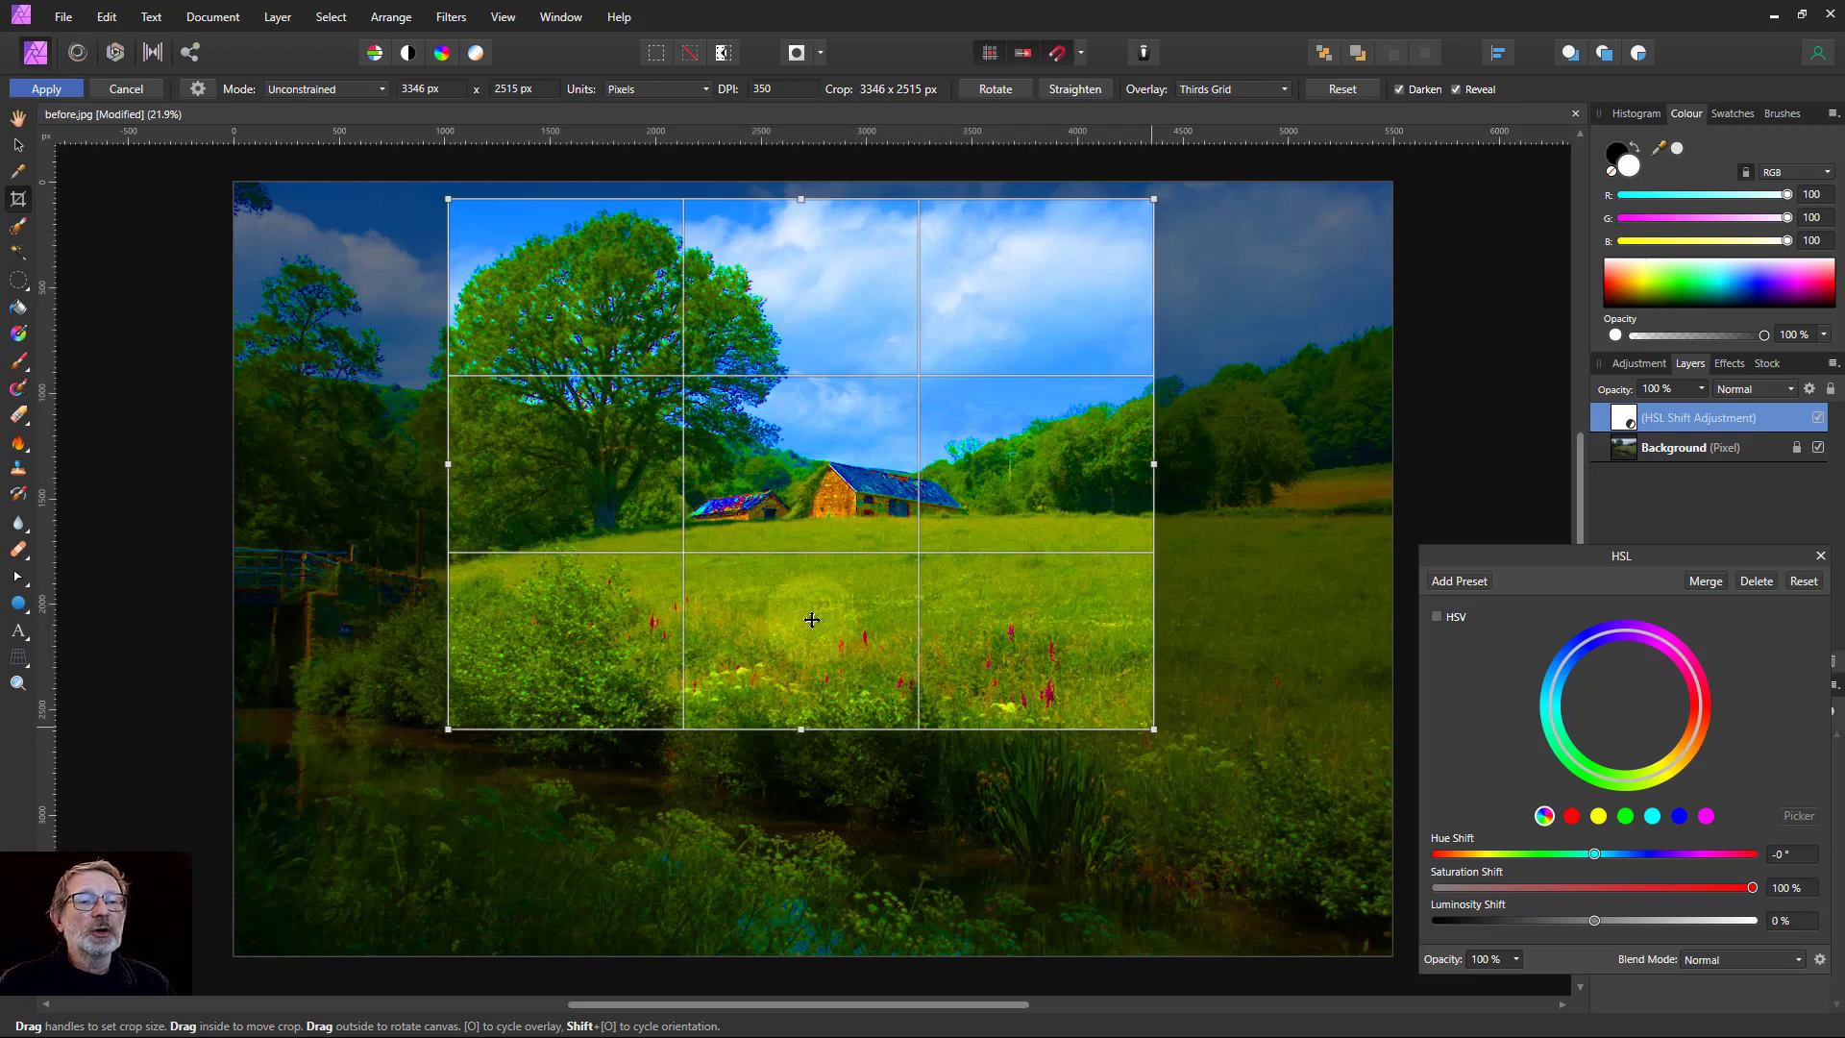
pyautogui.moveTo(448, 464); pyautogui.dragTo(429, 464)
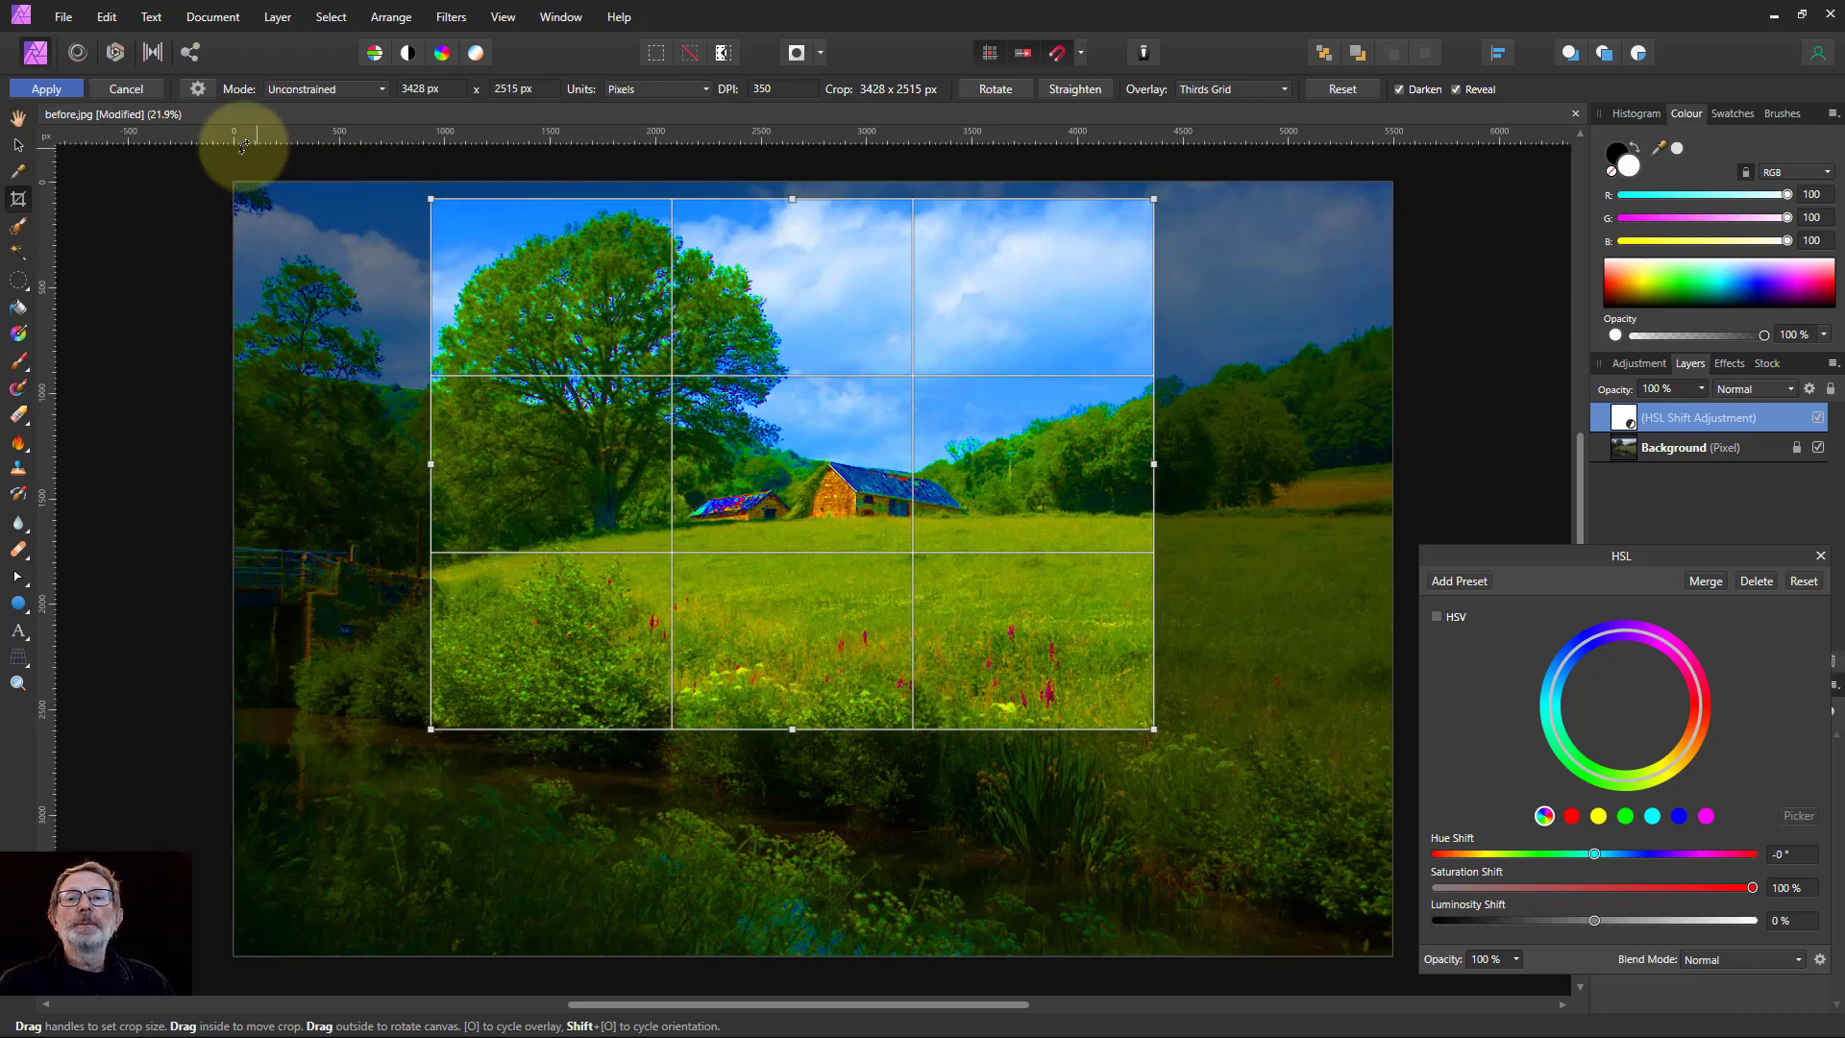
pyautogui.click(46, 88)
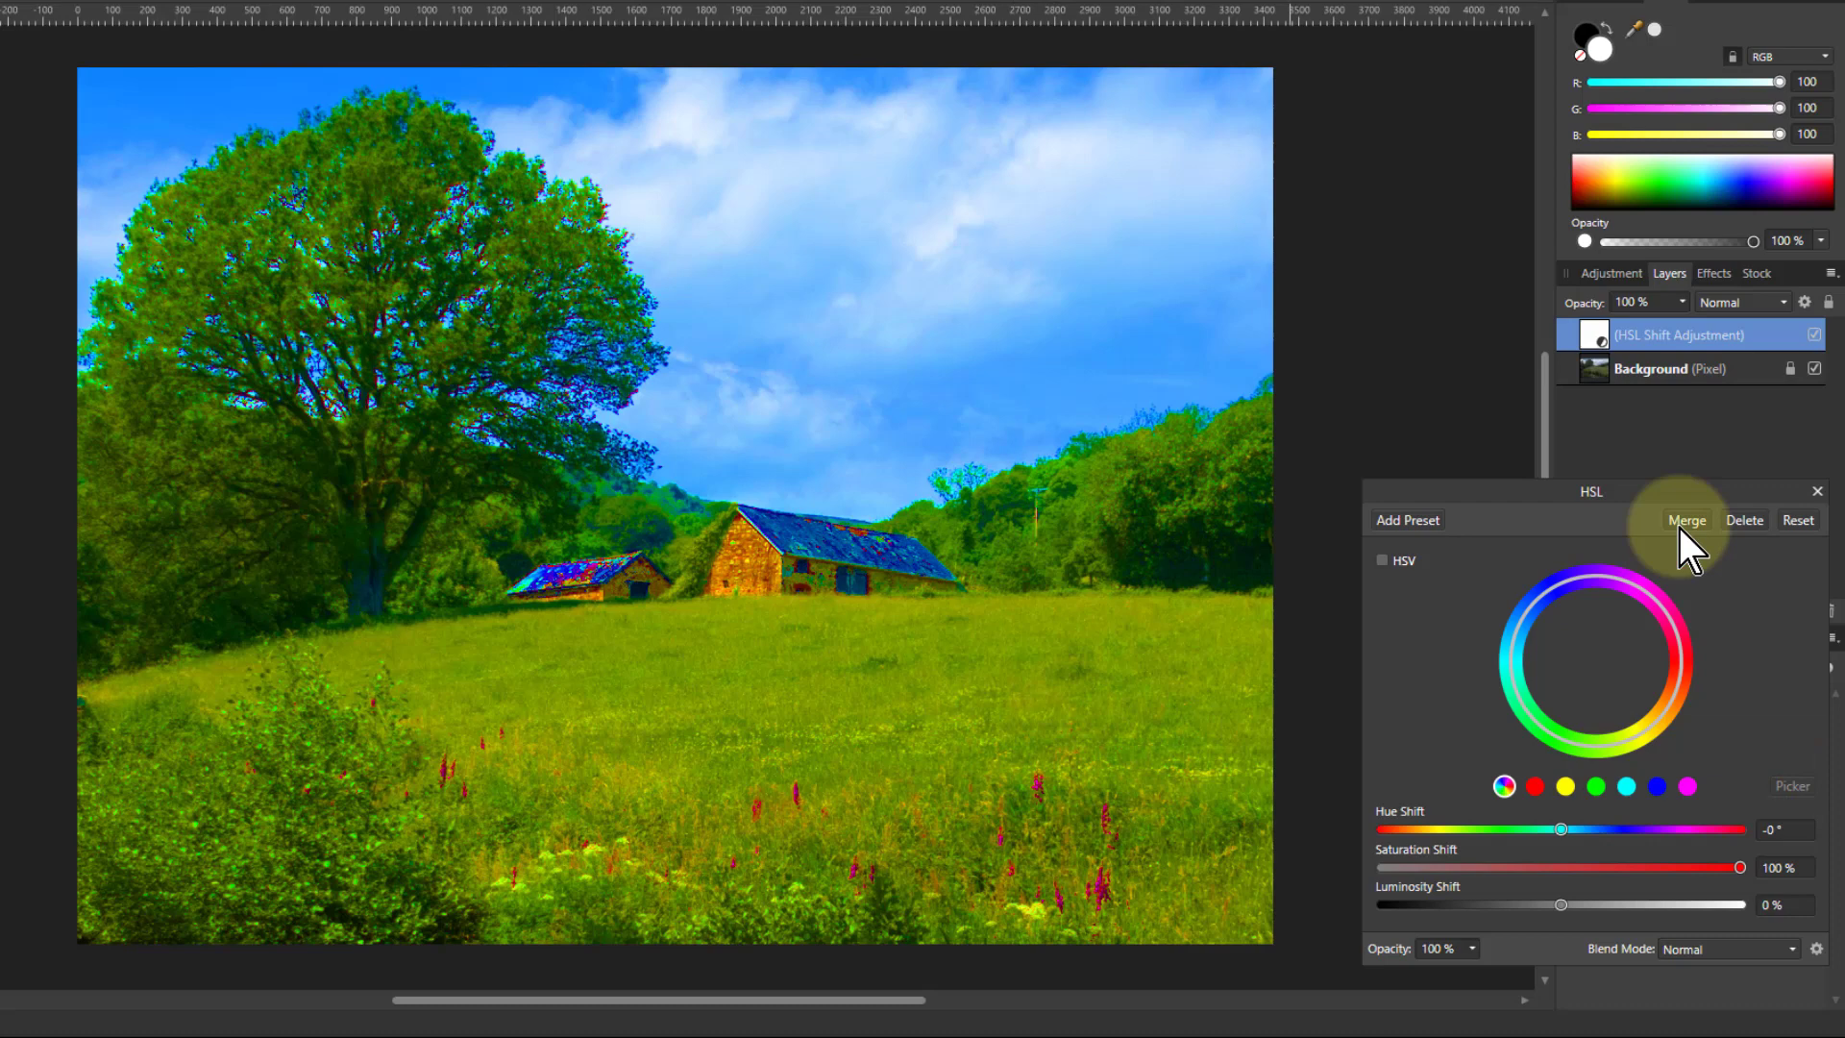
# Step: Add further HSL Shift adjustment layers with Ctrl+U so the stack holds six
pyautogui.moveTo(1710, 500); pyautogui.dragTo(1482, 470)
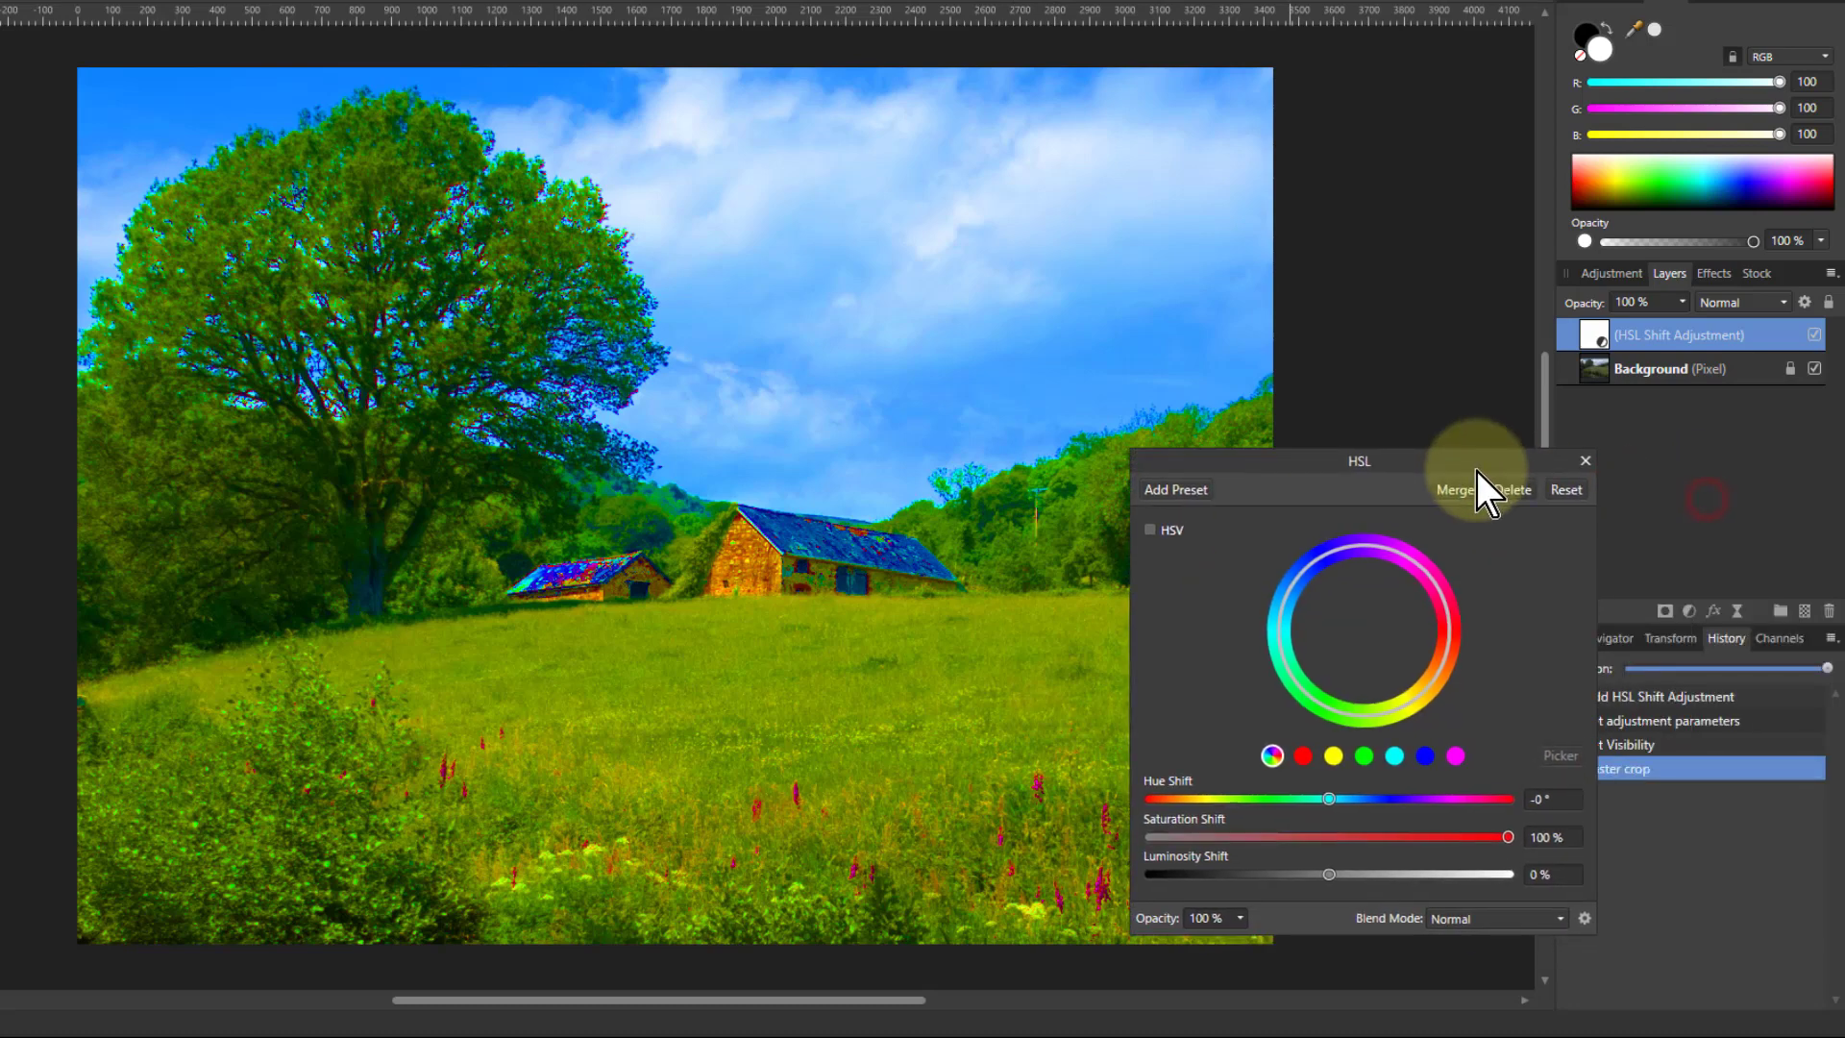
pyautogui.click(1589, 462)
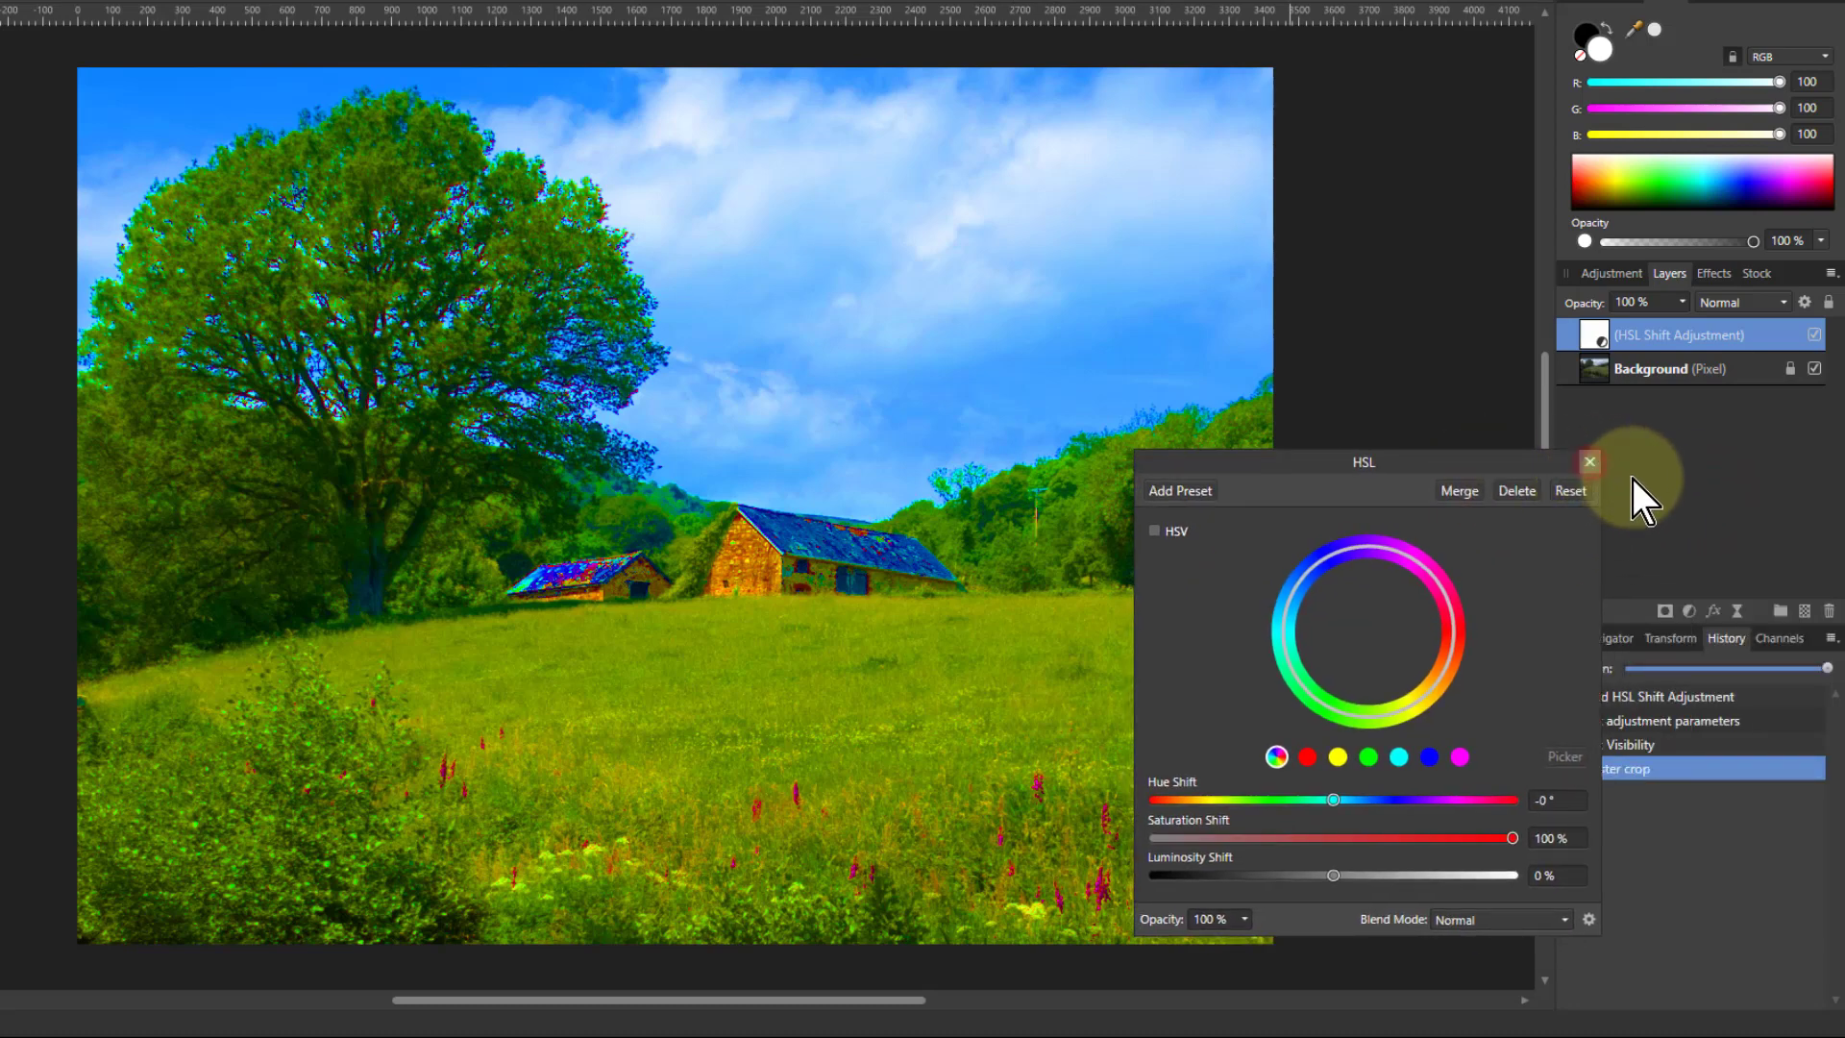
pyautogui.click(1618, 373)
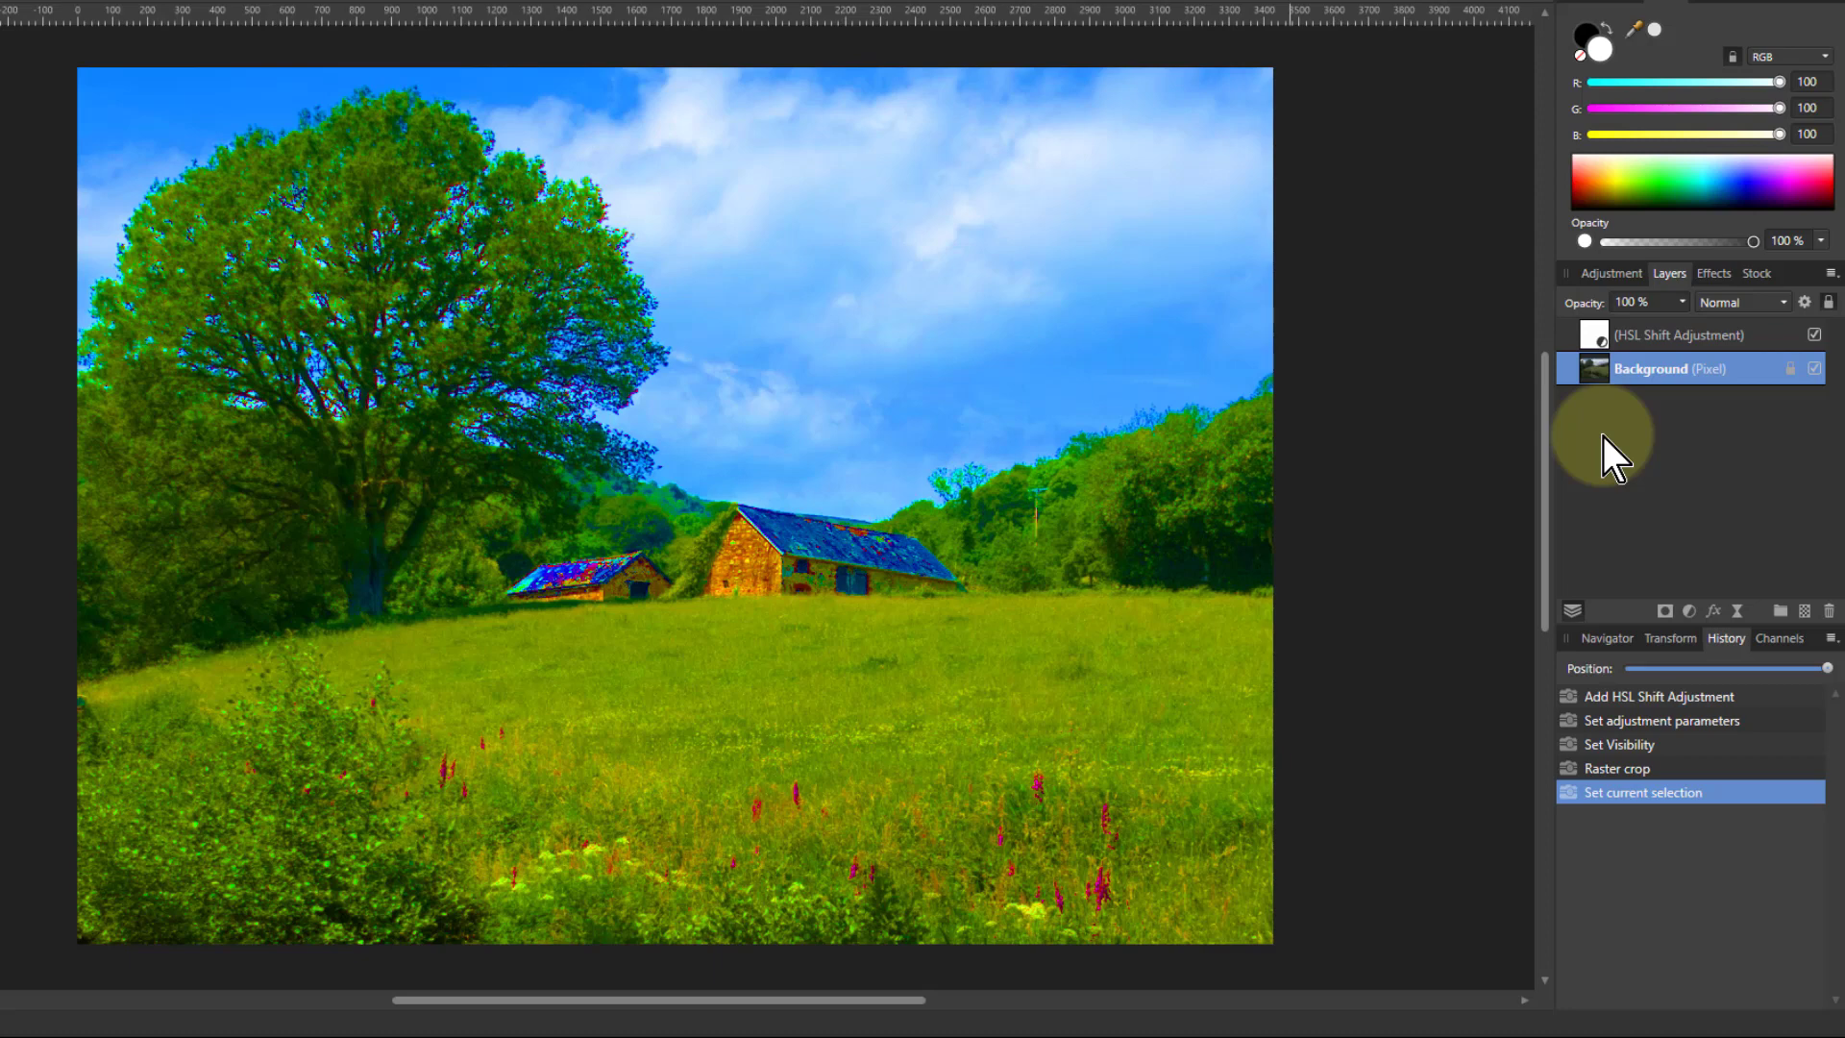
pyautogui.hotkey('ctrl', 'u')
pyautogui.hotkey('ctrl', 'u')
pyautogui.hotkey('ctrl', 'u')
pyautogui.hotkey('ctrl', 'u')
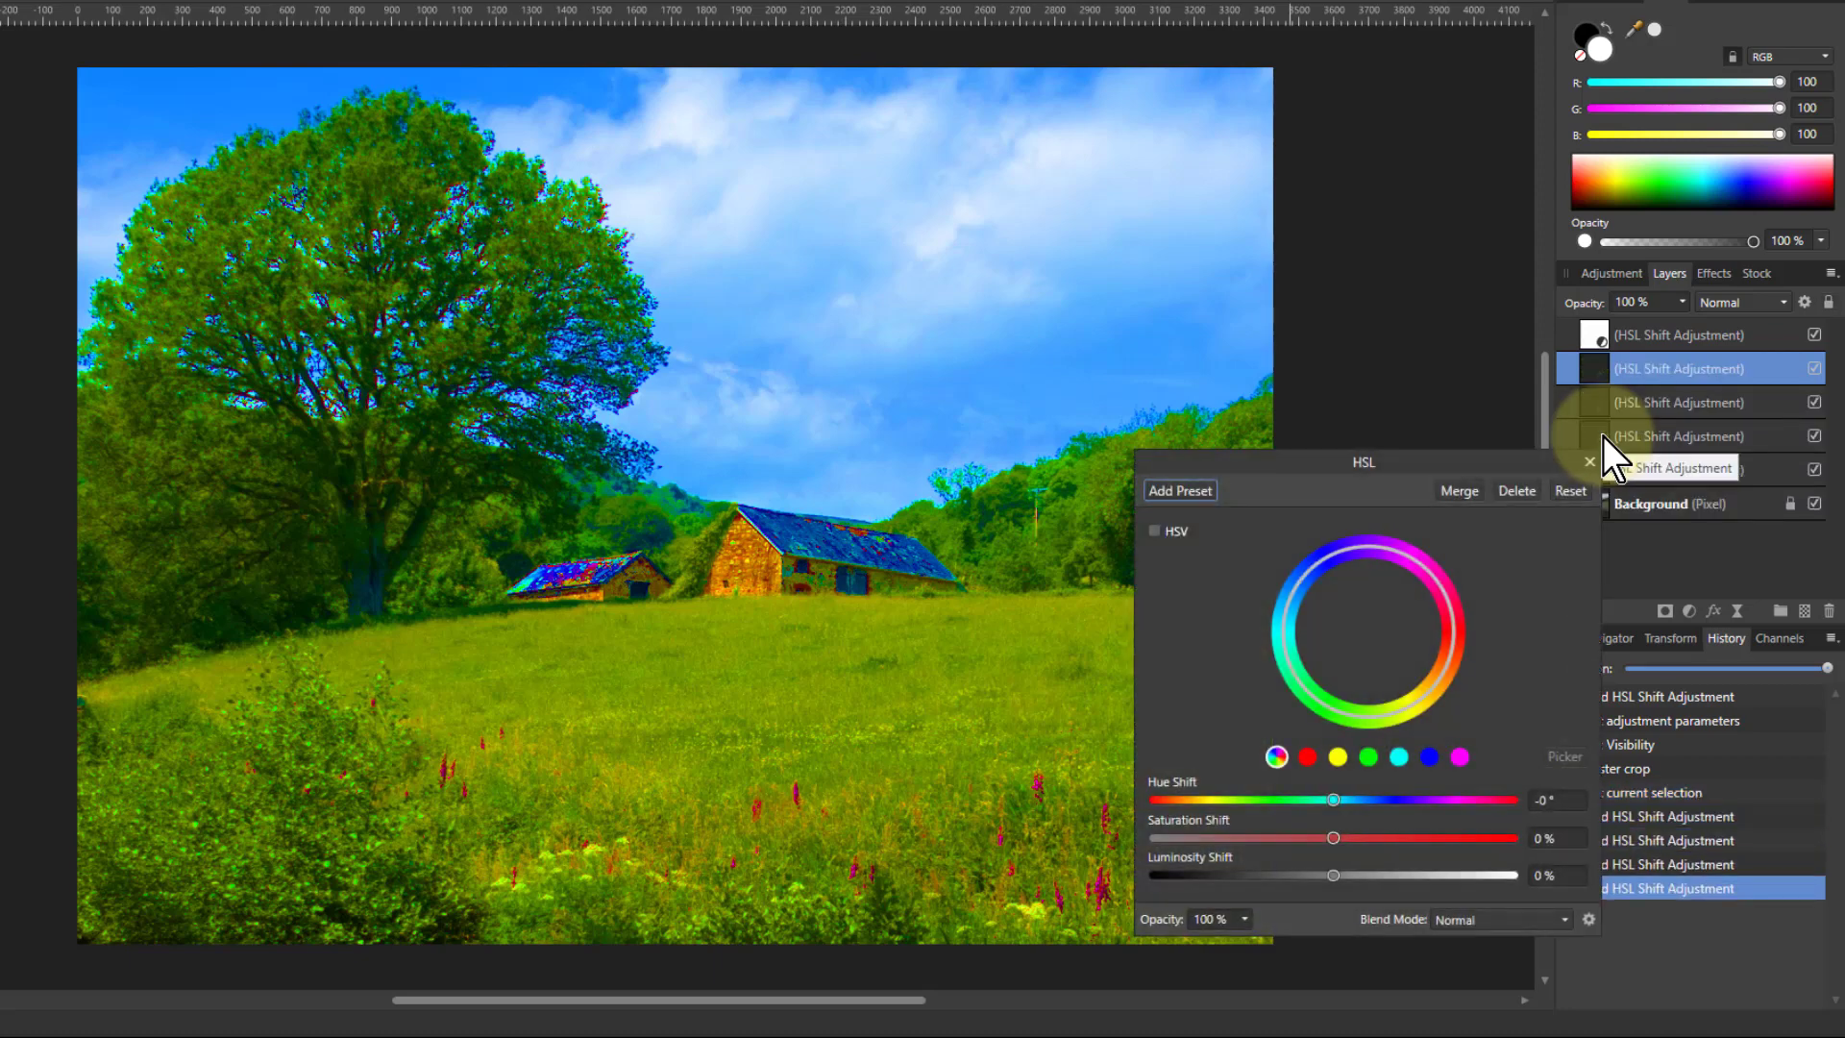
pyautogui.hotkey('ctrl', 'u')
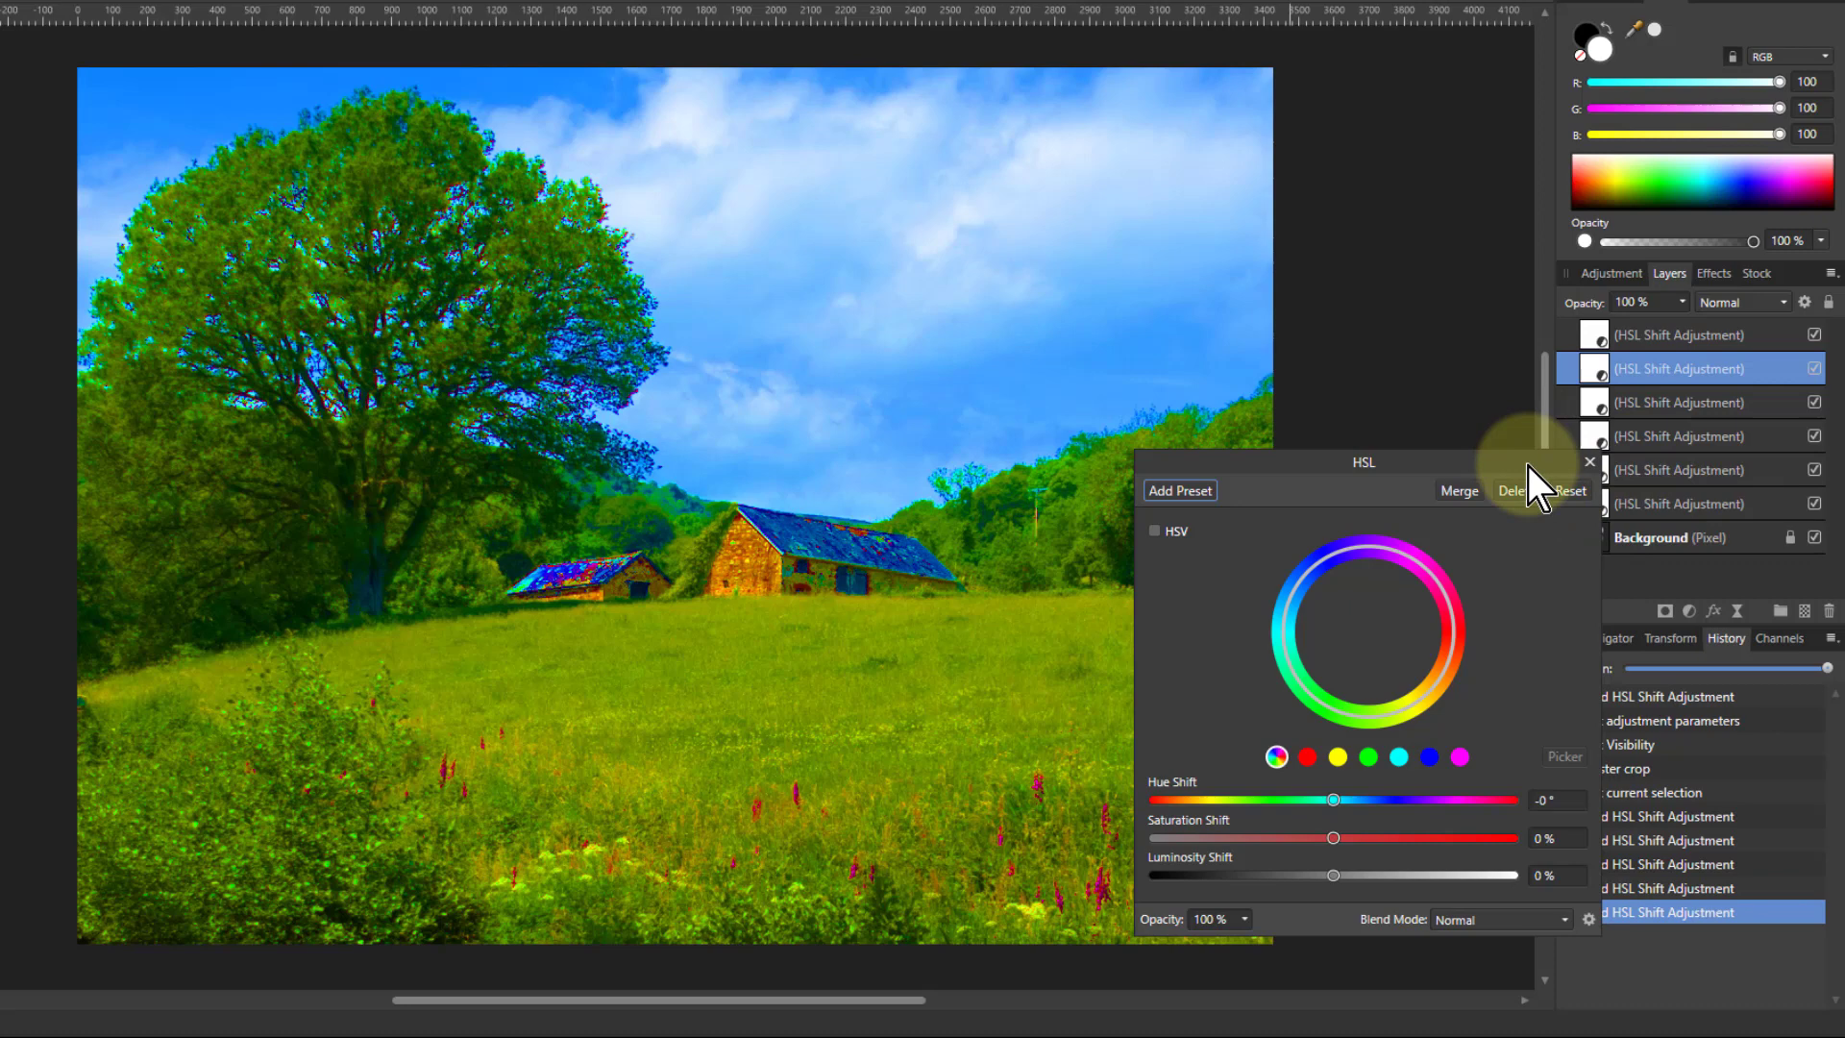
pyautogui.moveTo(1528, 465); pyautogui.dragTo(1393, 396)
# Step: Rename the lower three HSL layers Blue sky, Clouds and House
pyautogui.click(1639, 507)
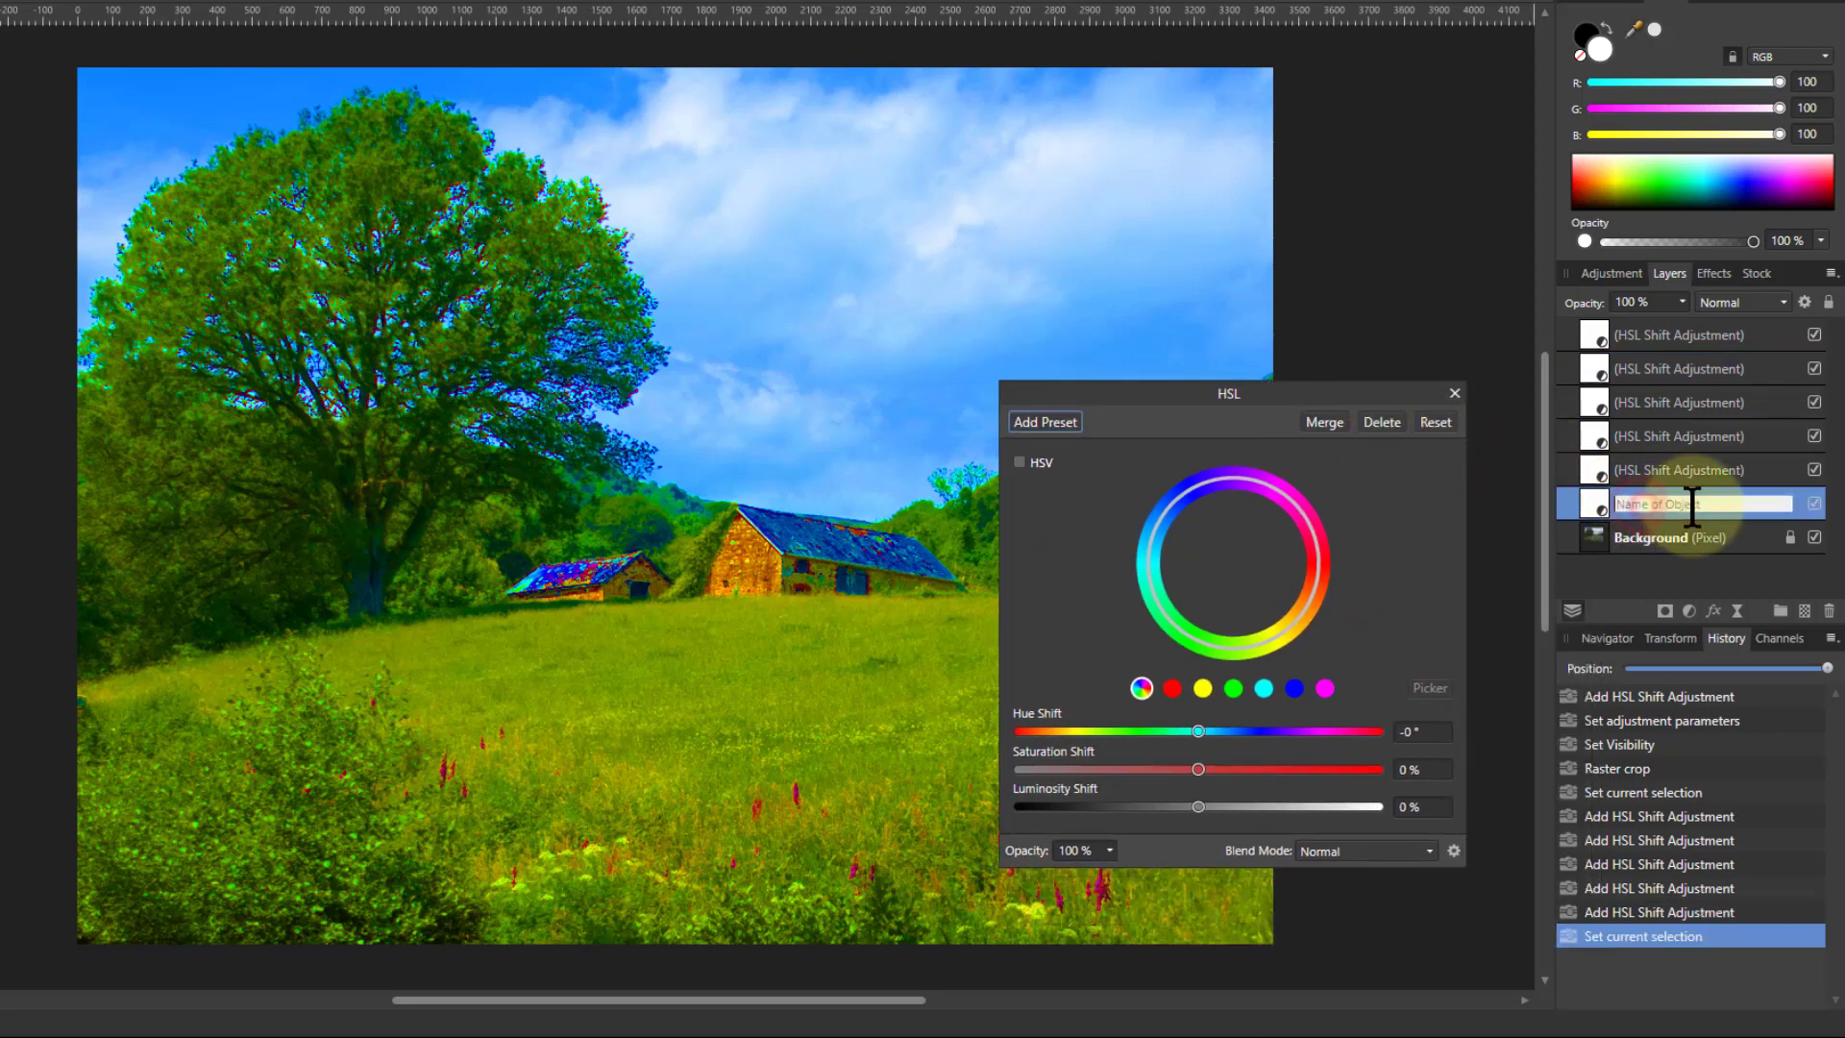
pyautogui.doubleClick(1712, 504)
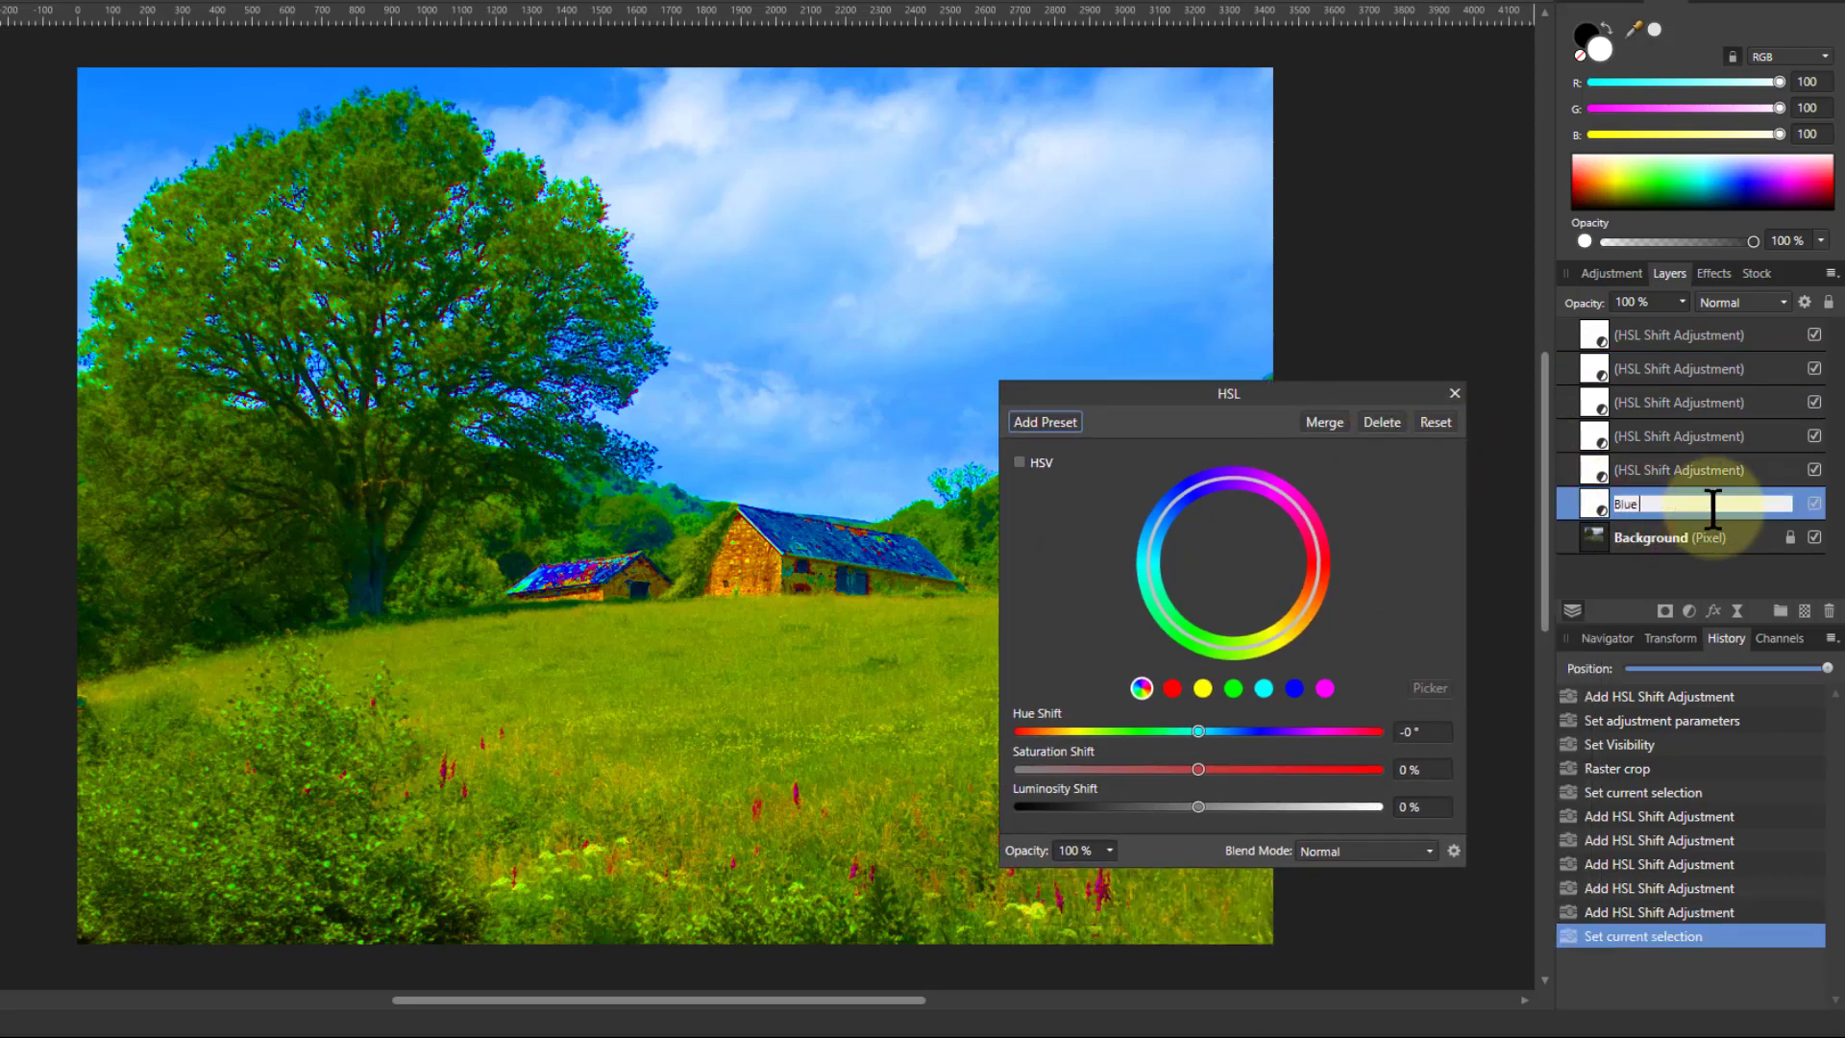
pyautogui.press('Return')
pyautogui.click(1643, 475)
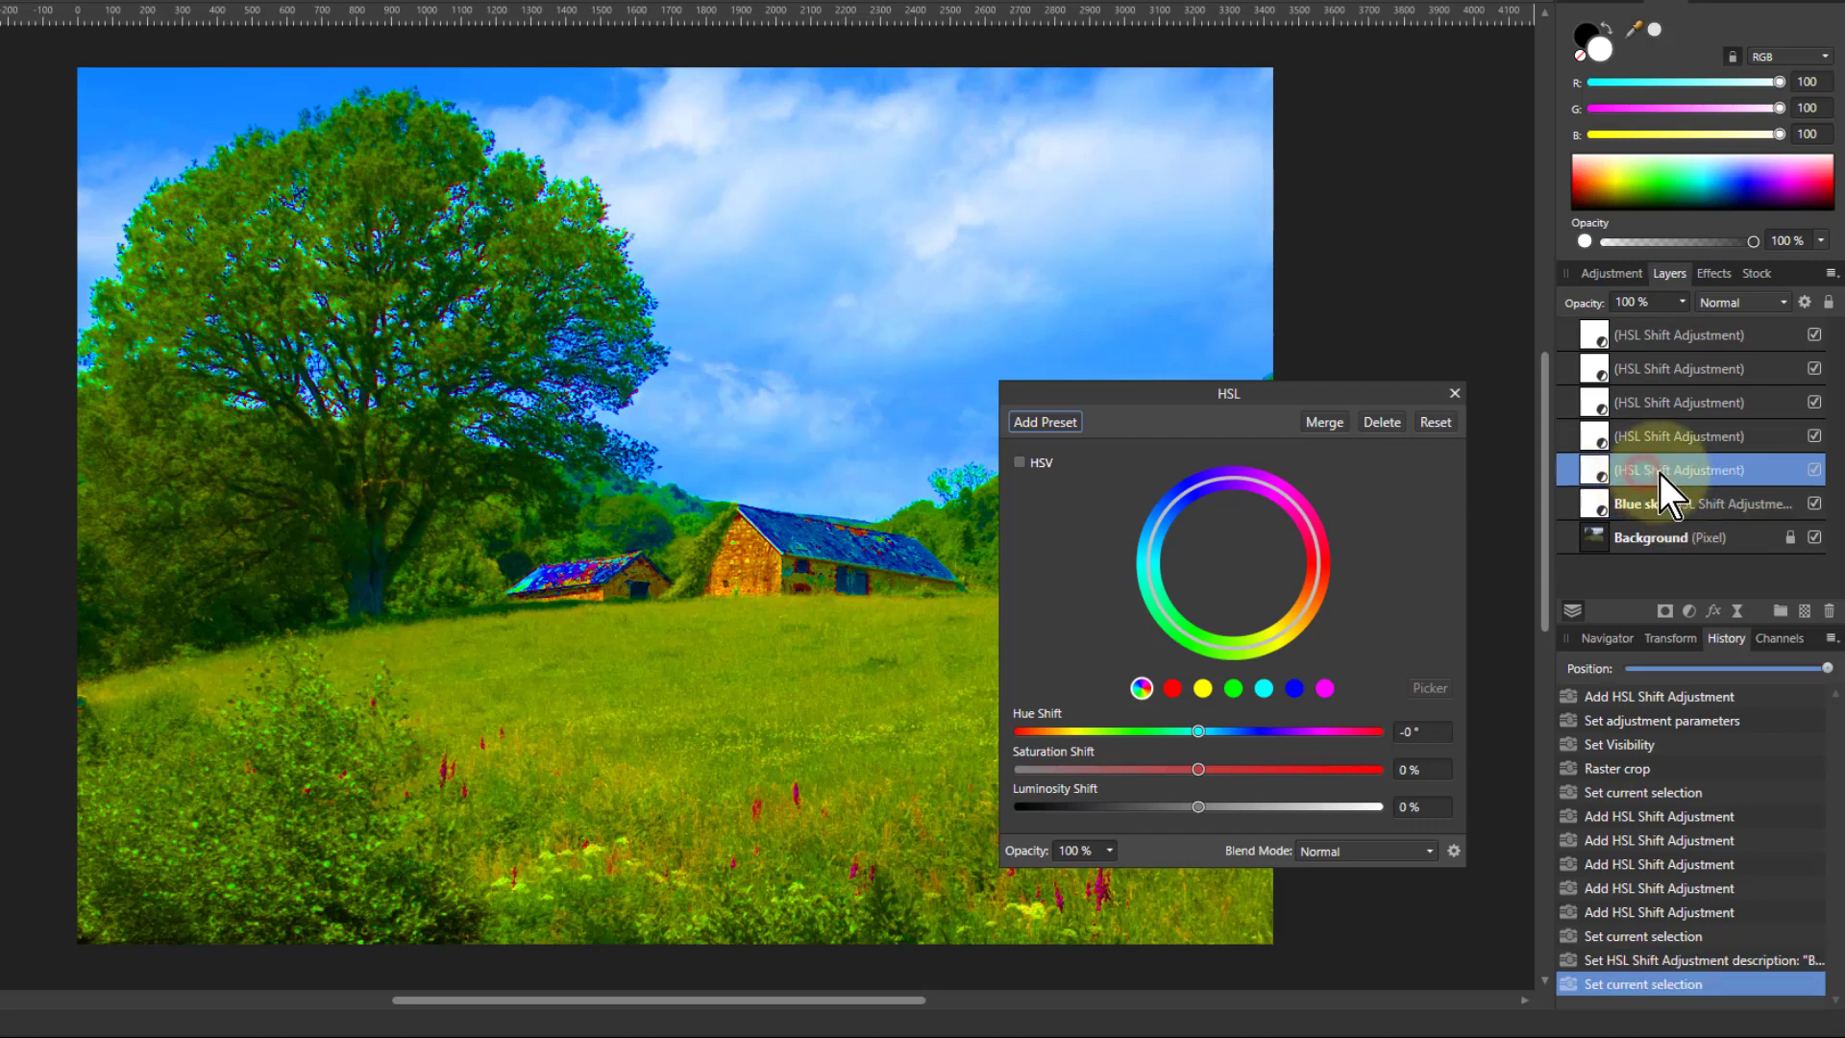
pyautogui.doubleClick(1660, 473)
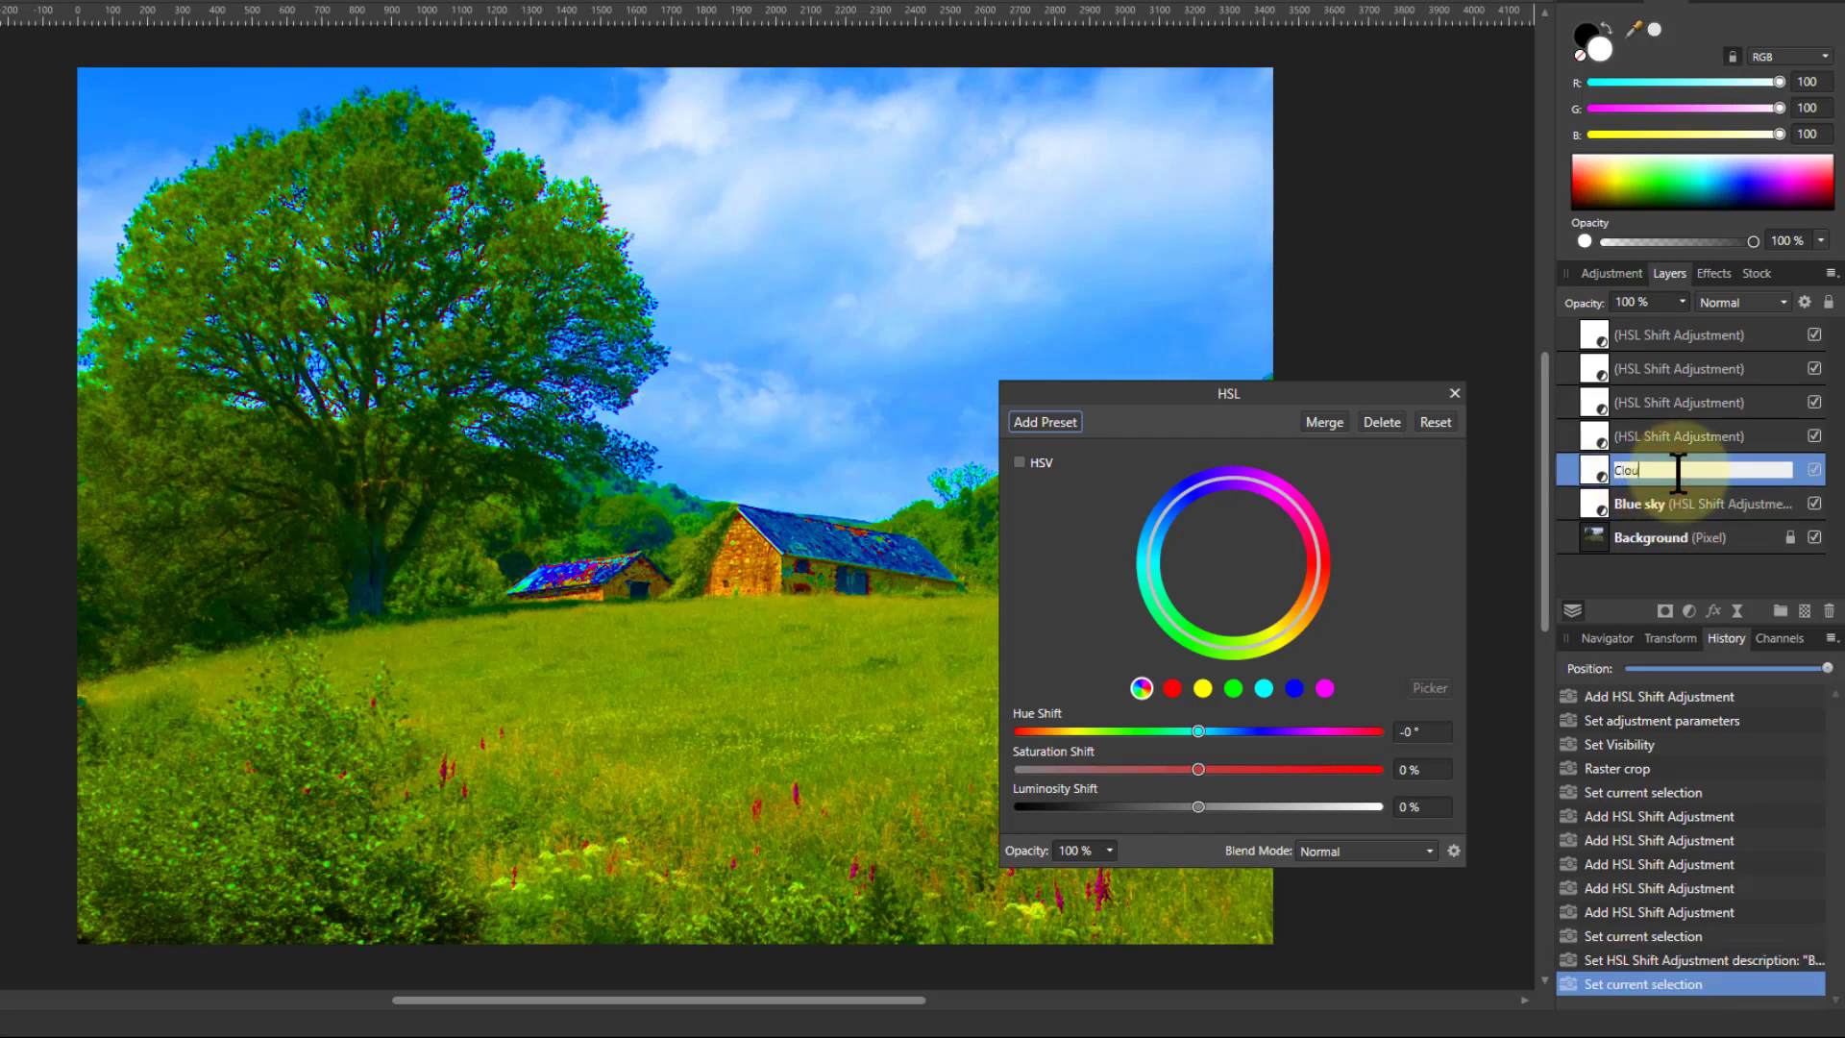
pyautogui.write('Clouds')
pyautogui.press('Return')
pyautogui.doubleClick(1631, 429)
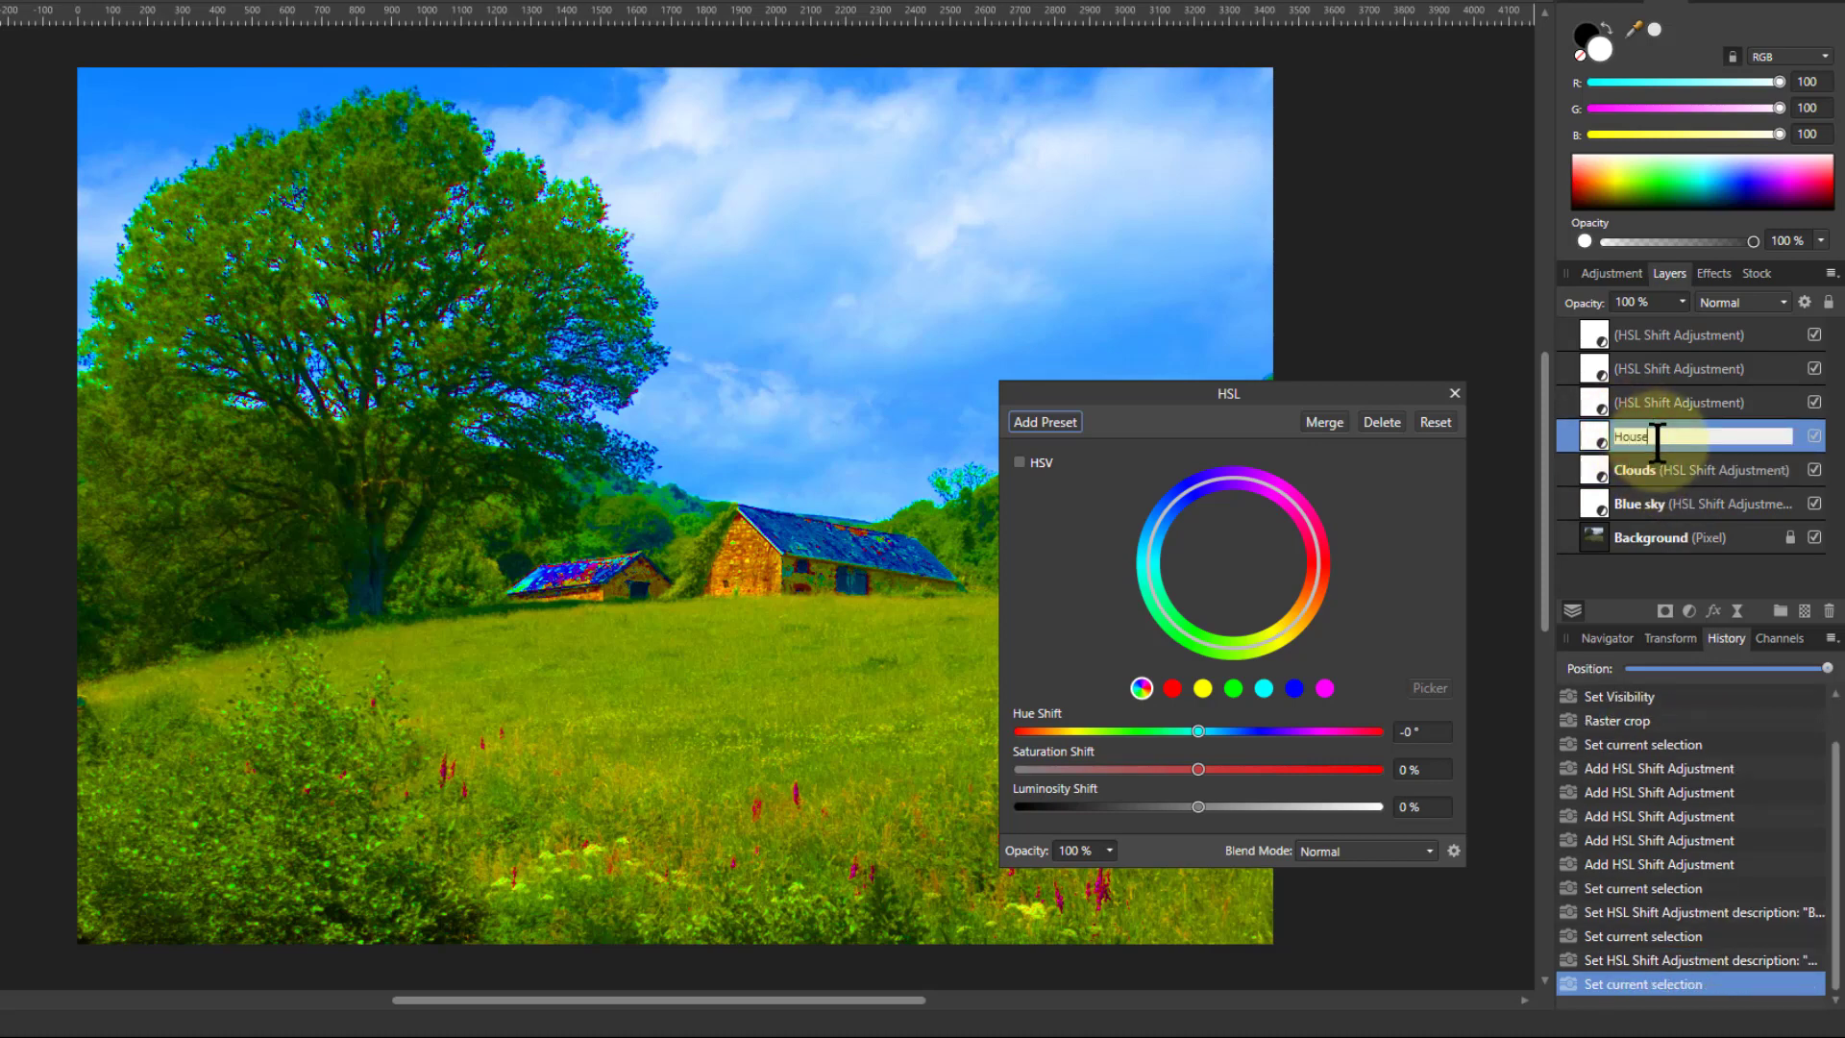
pyautogui.press('Return')
# Step: Rename the next two HSL layers Flowers and Greenery
pyautogui.click(1641, 409)
pyautogui.doubleClick(1683, 404)
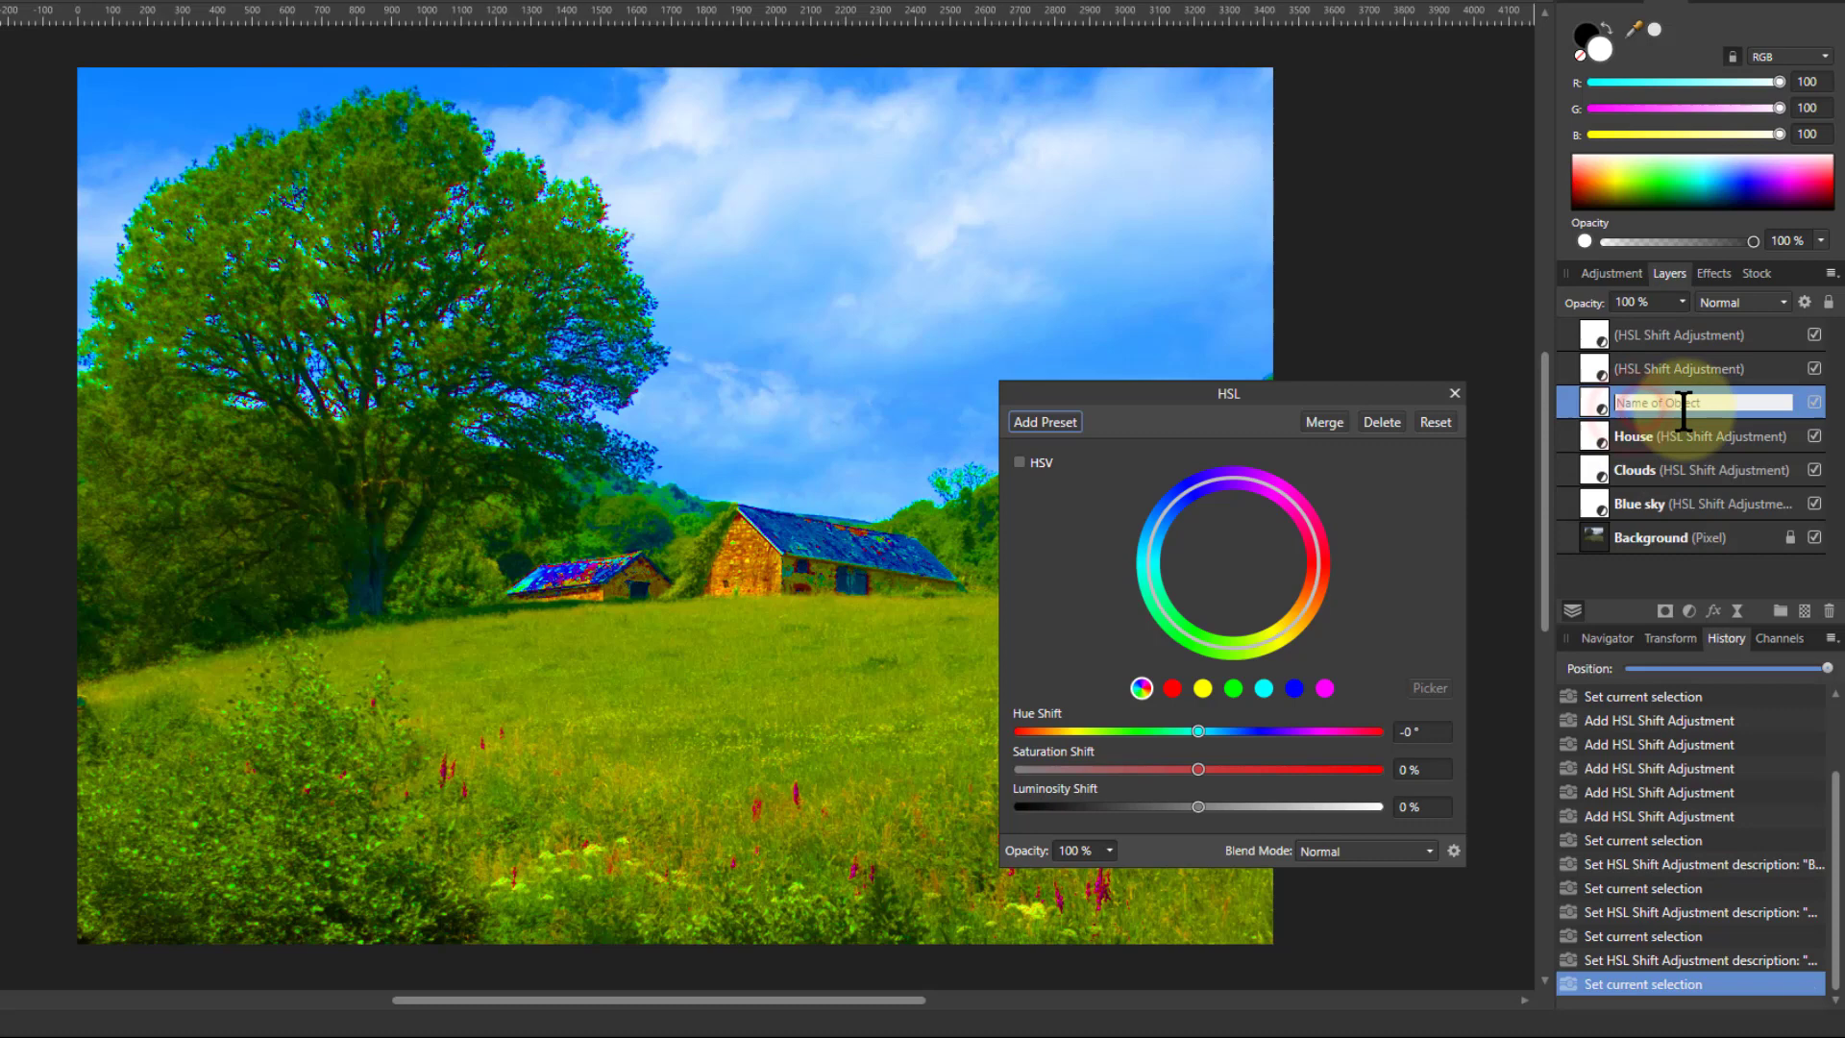
pyautogui.write('Flowes')
pyautogui.press('BackSpace')
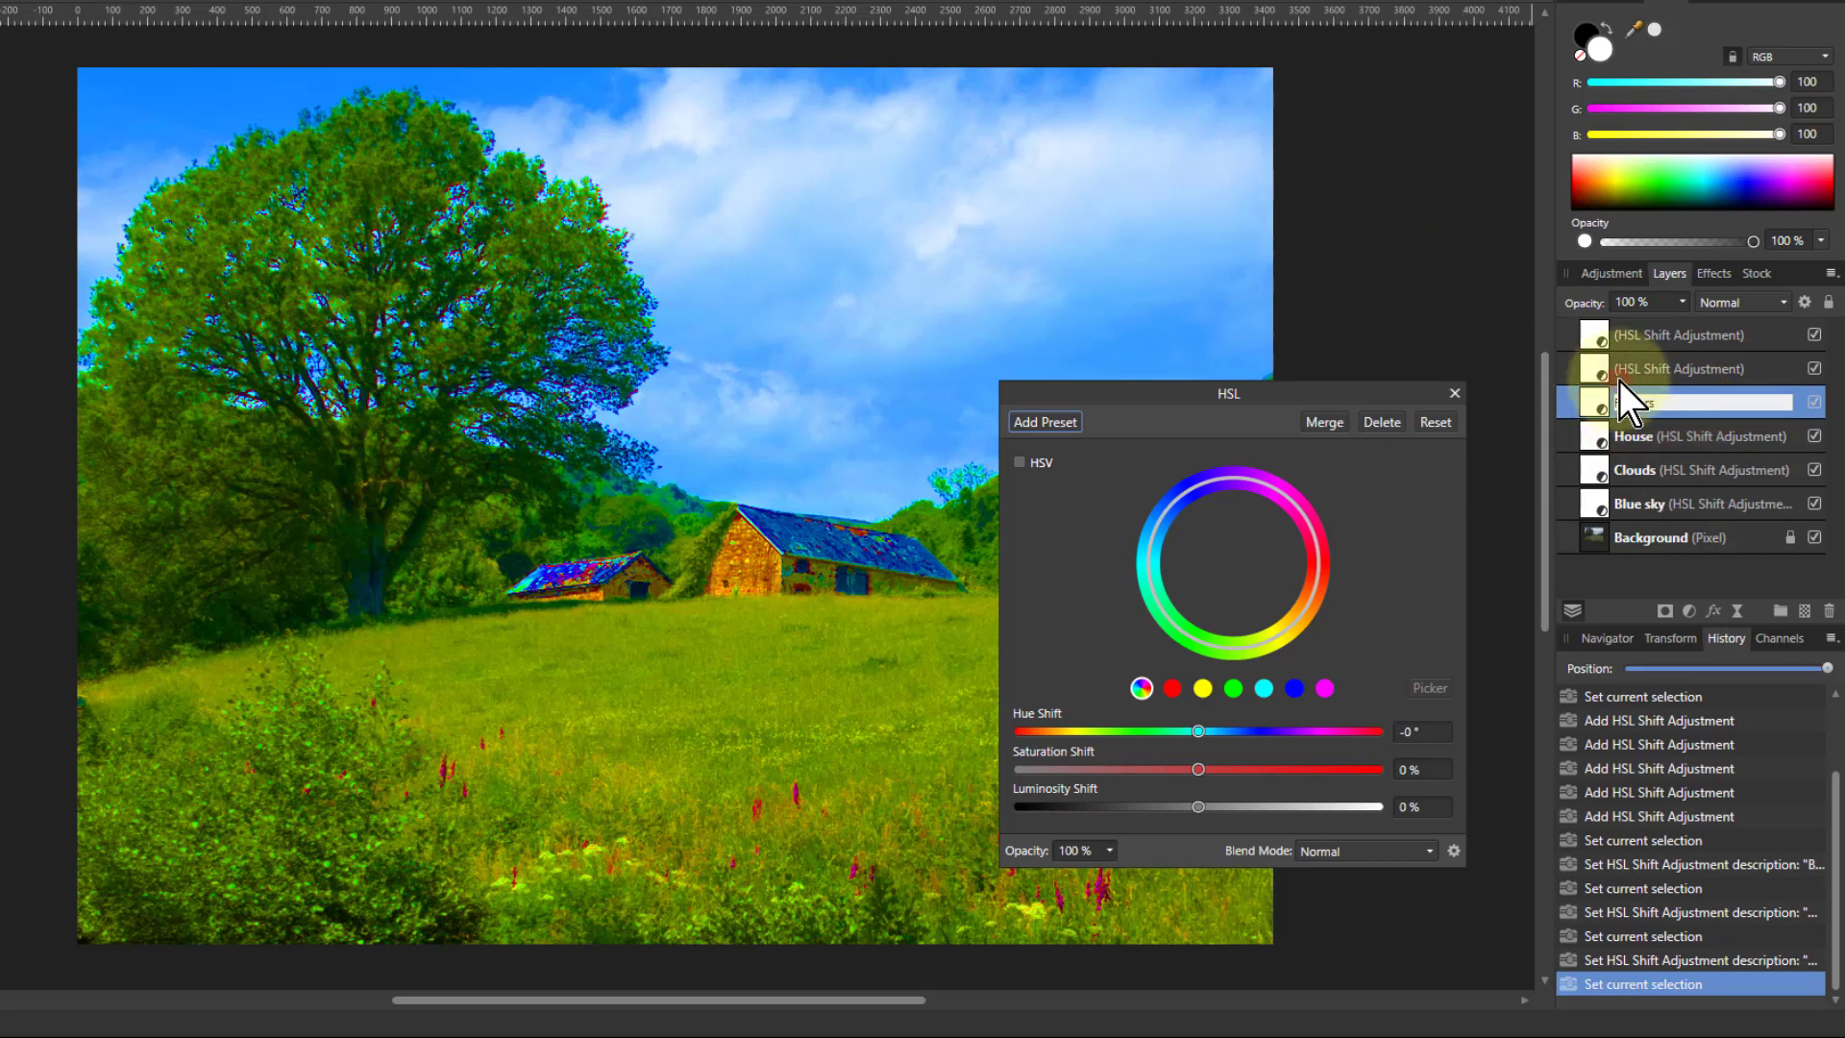
pyautogui.press('Return')
pyautogui.click(1648, 375)
pyautogui.doubleClick(1649, 375)
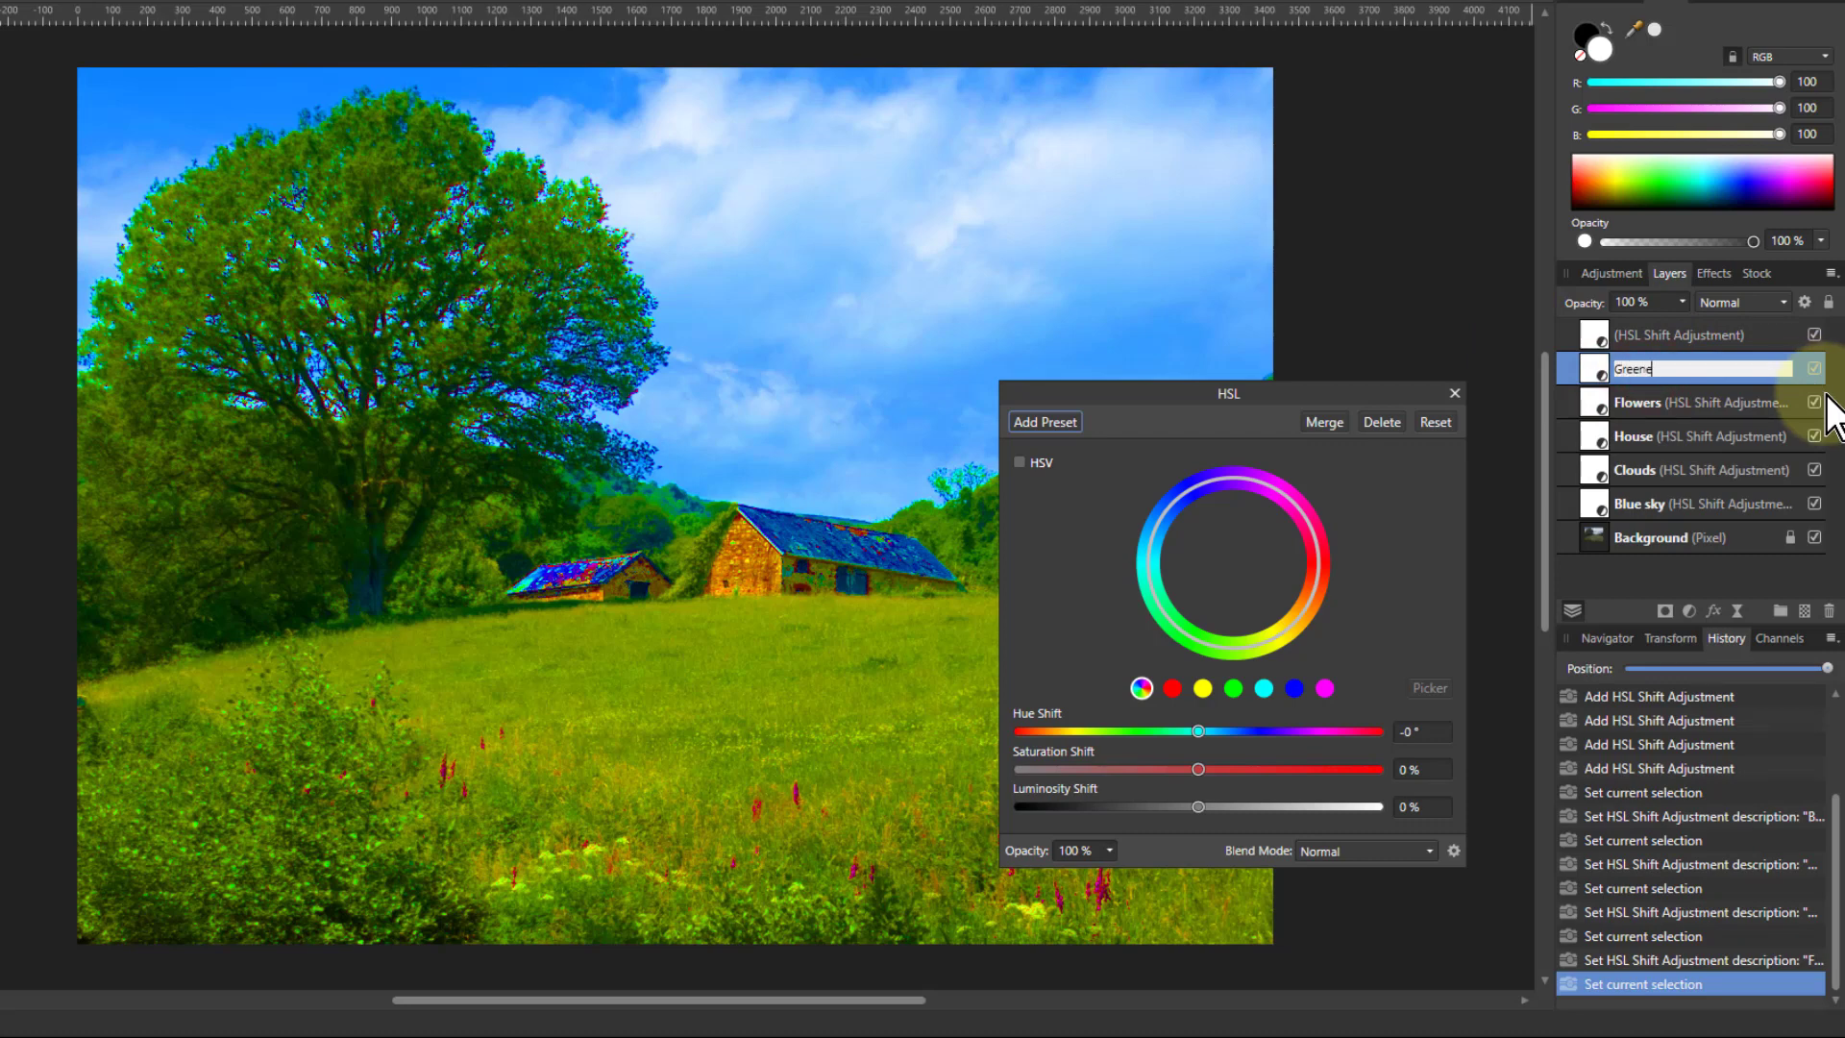
pyautogui.press('Return')
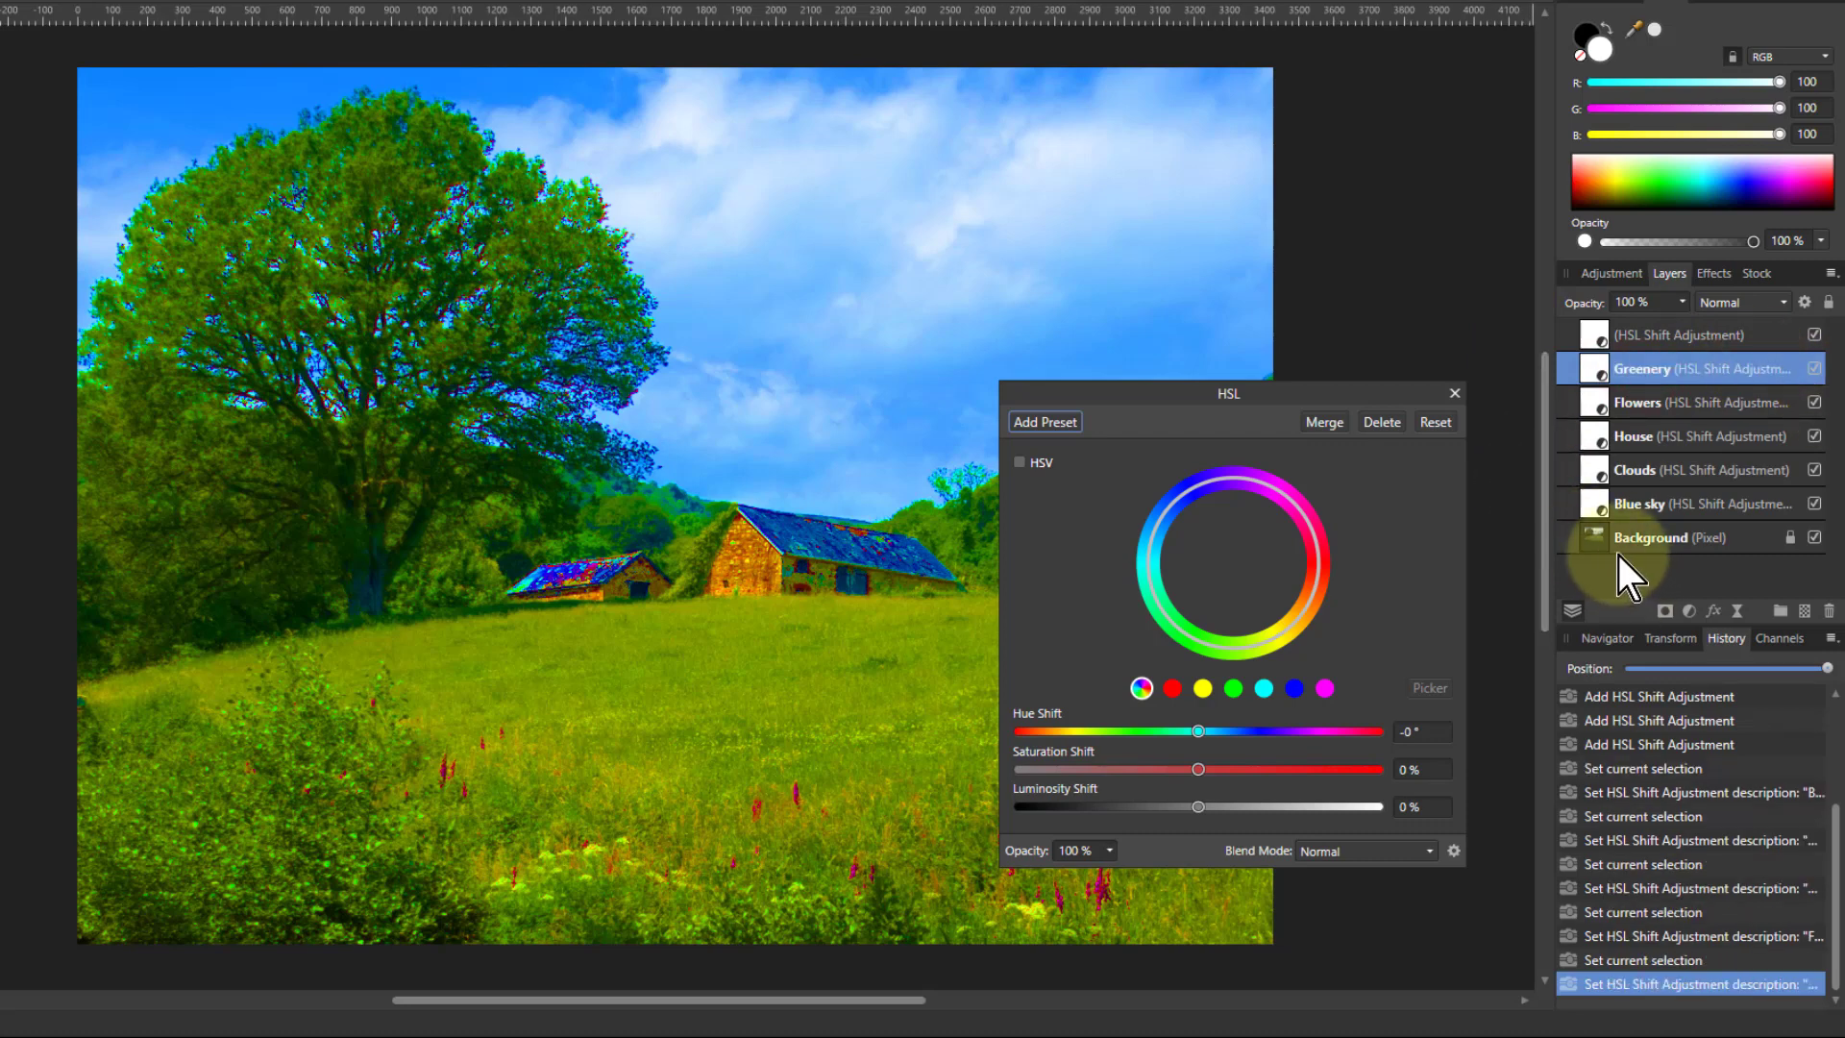
# Step: Hide the unnamed top layer and sample the sky's blue as a colour range on Blue sky
pyautogui.click(1641, 512)
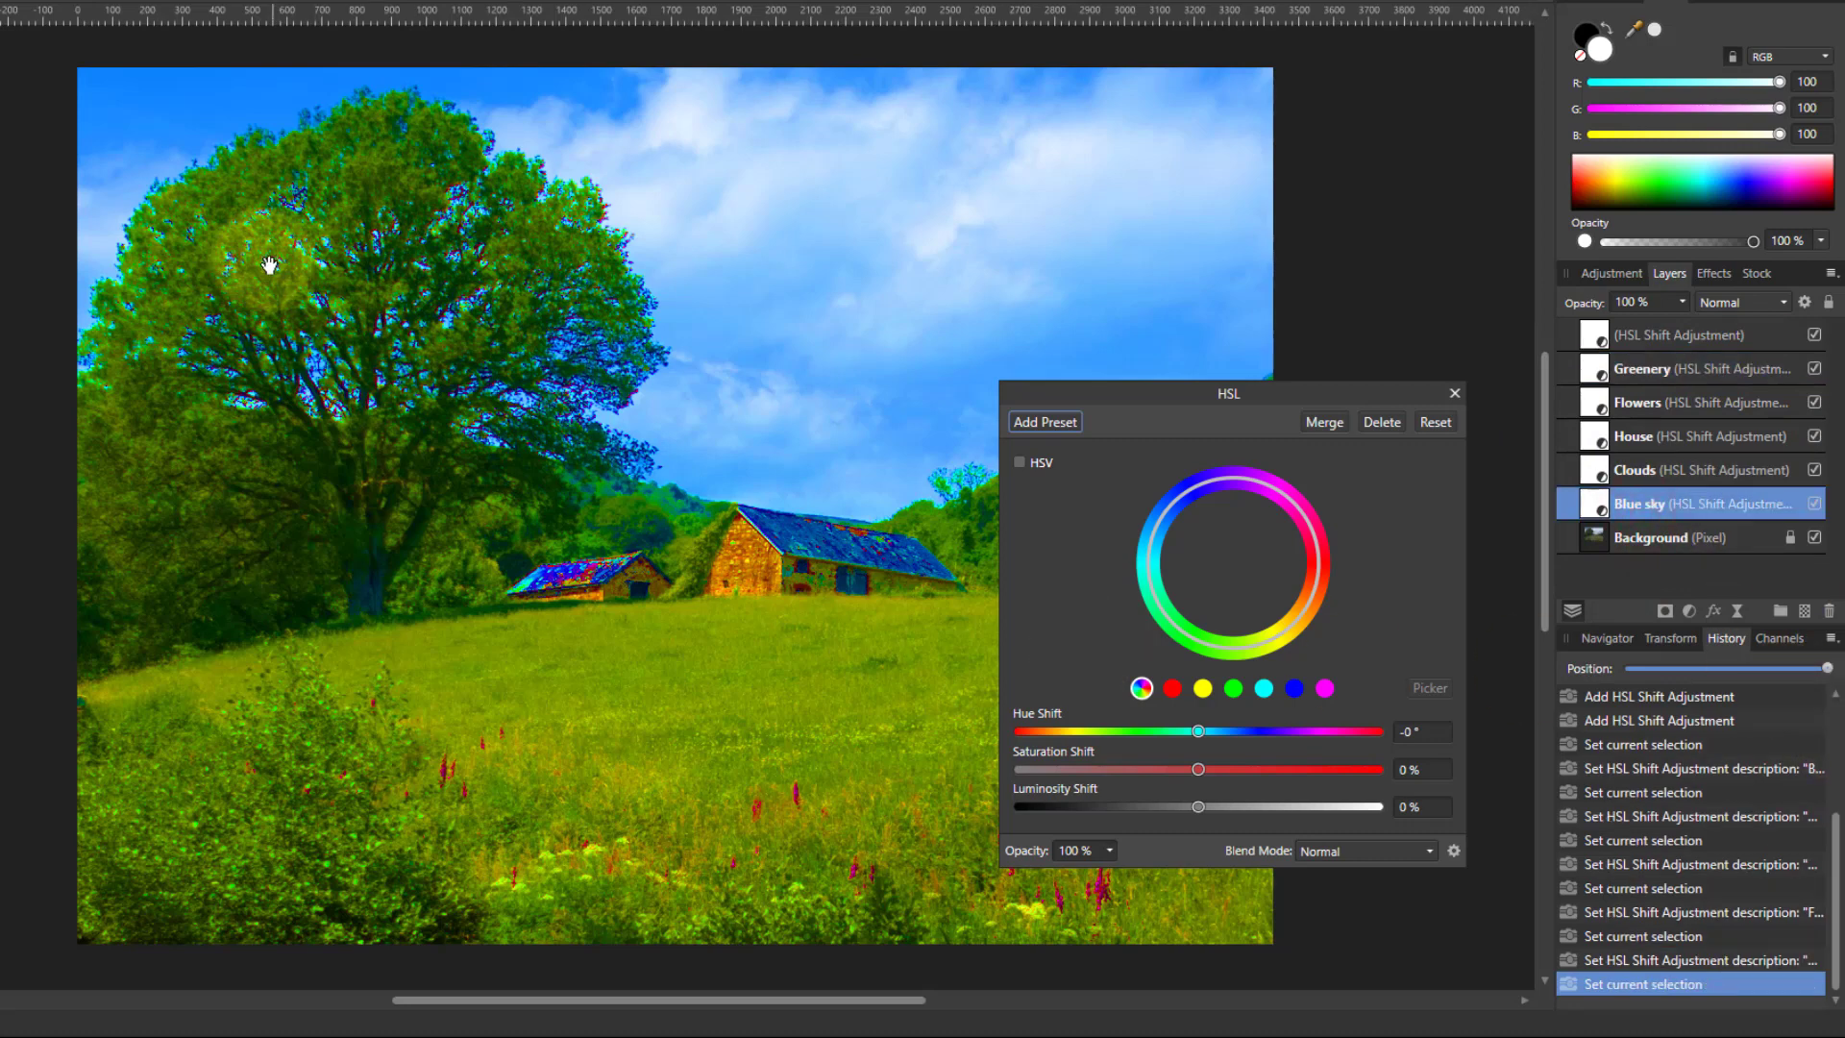
pyautogui.click(1814, 334)
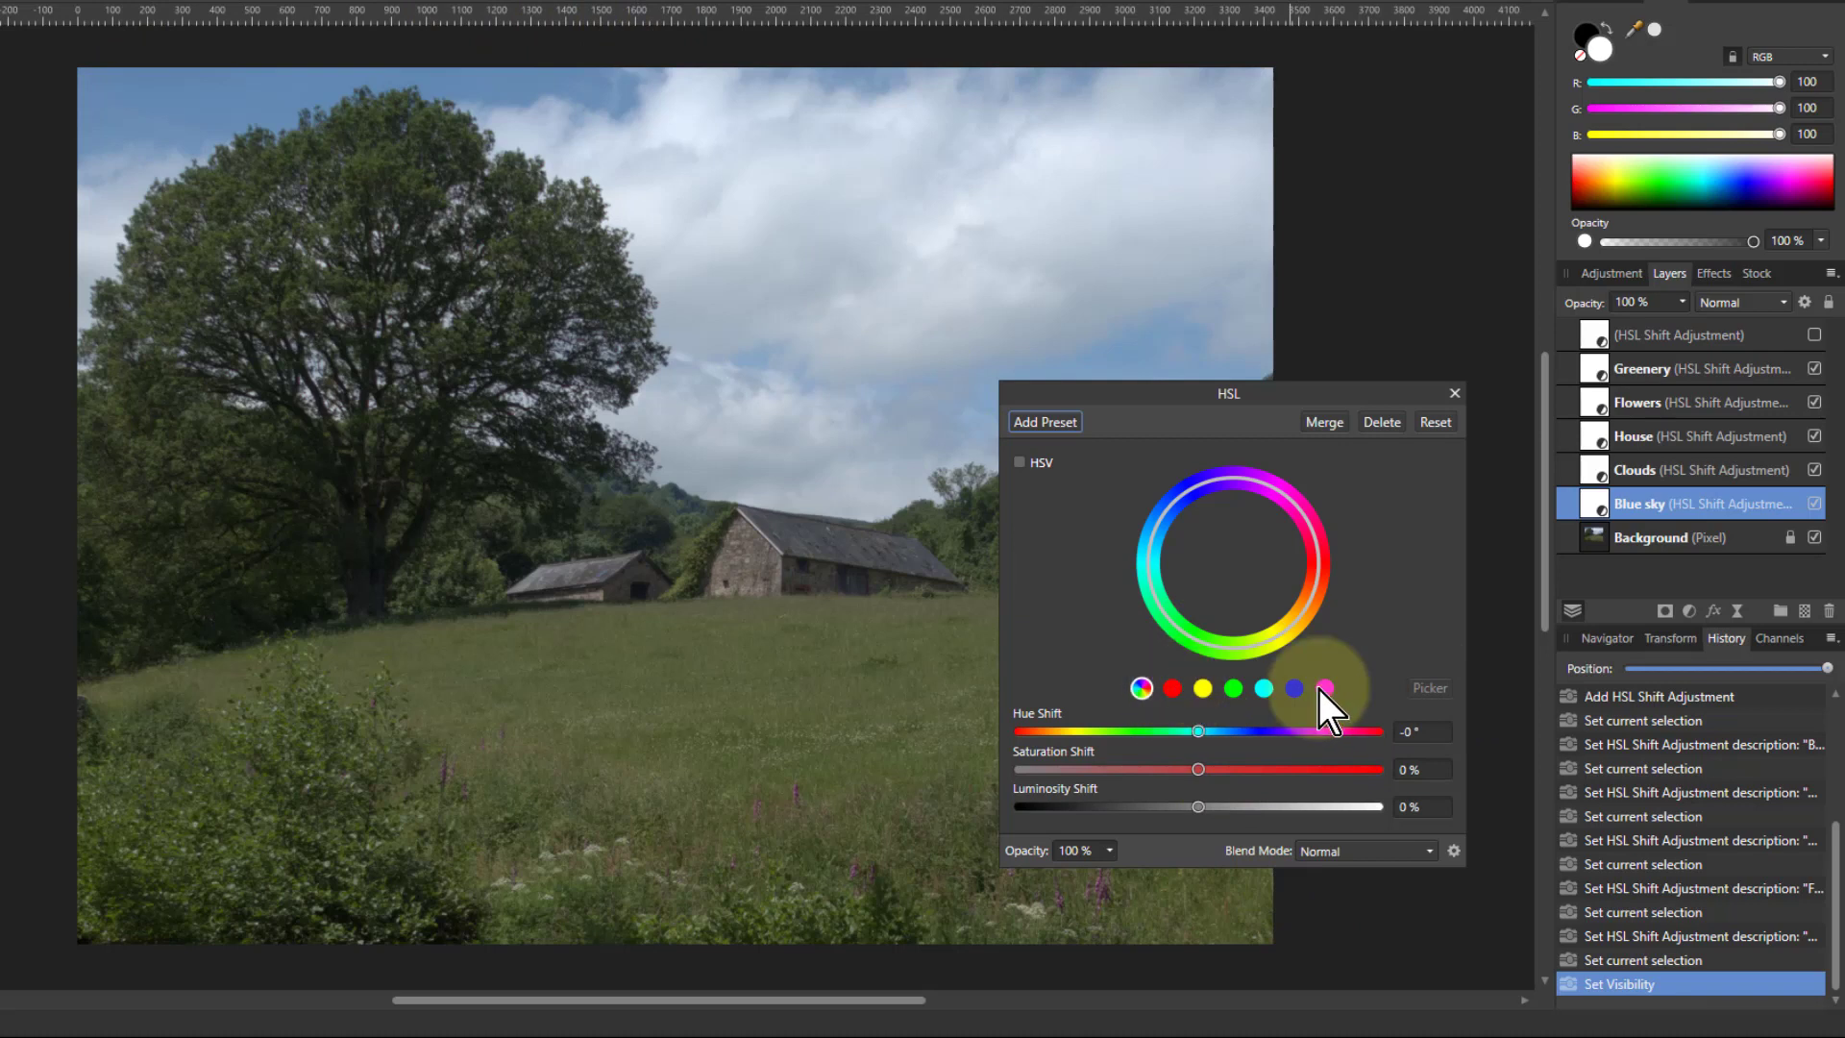
pyautogui.click(1173, 690)
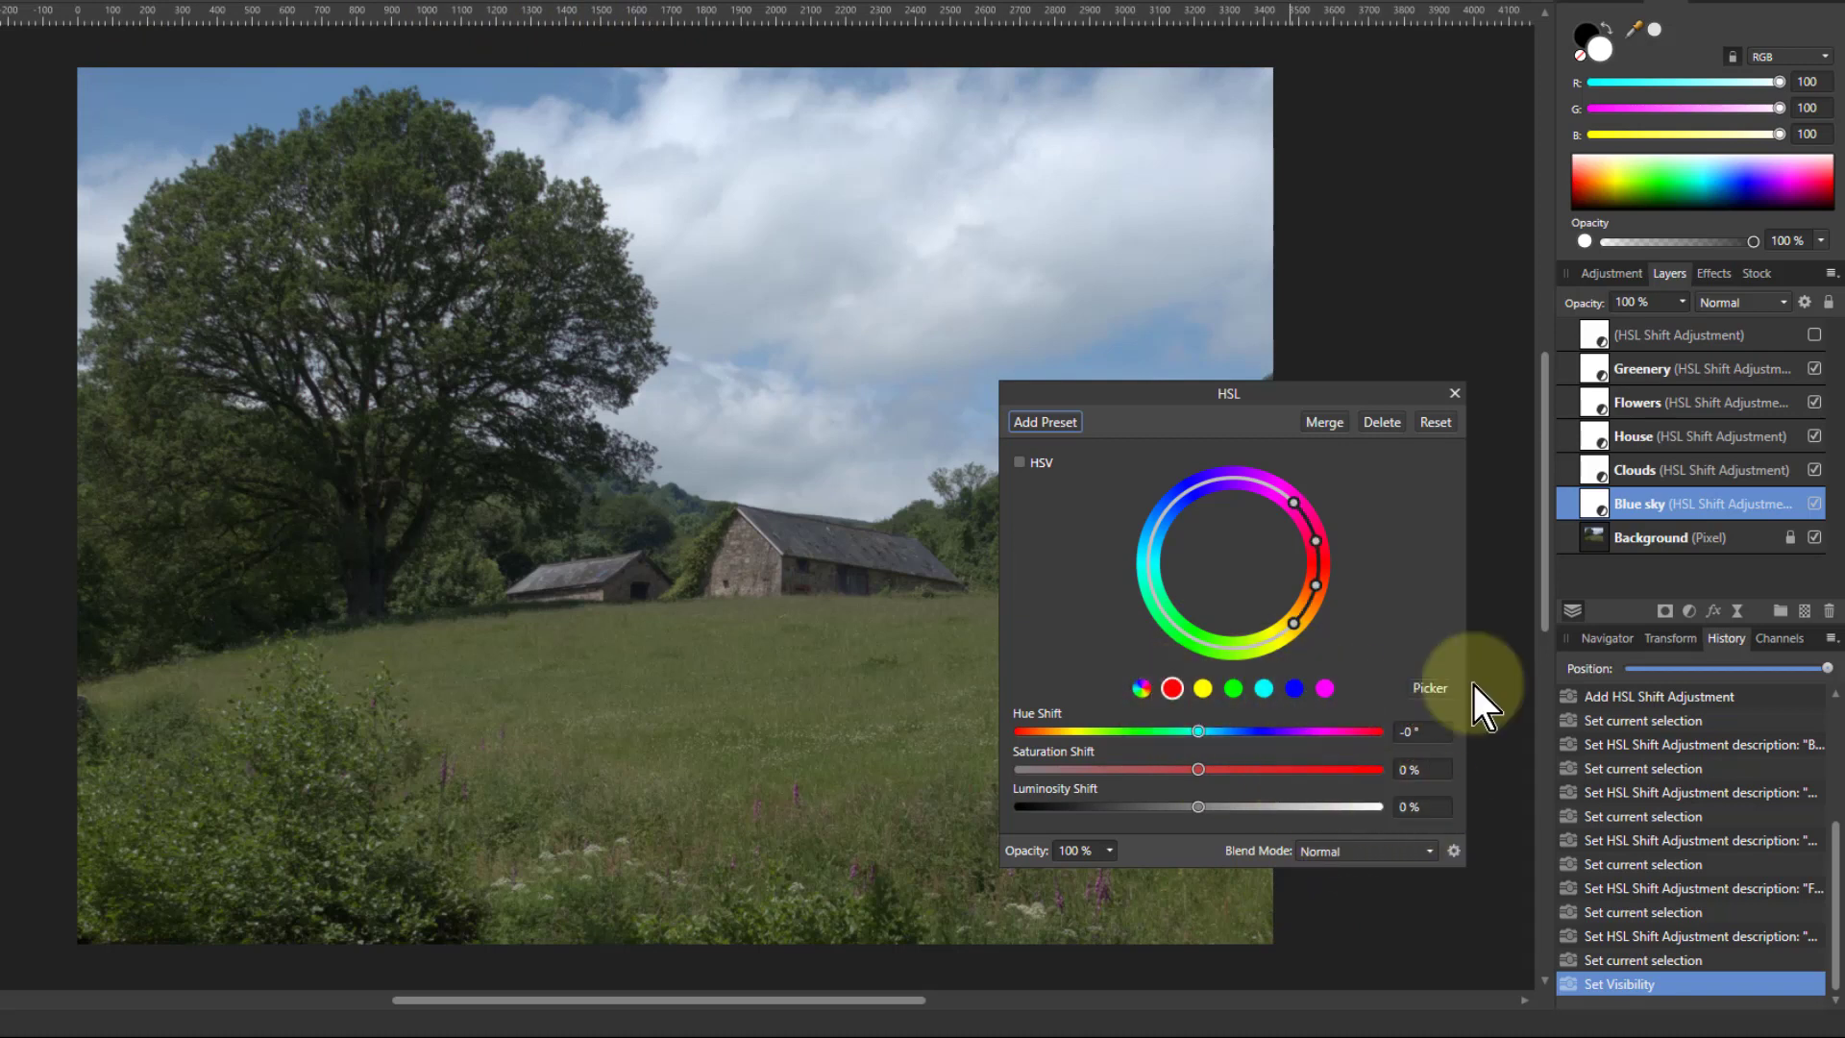
pyautogui.click(1429, 688)
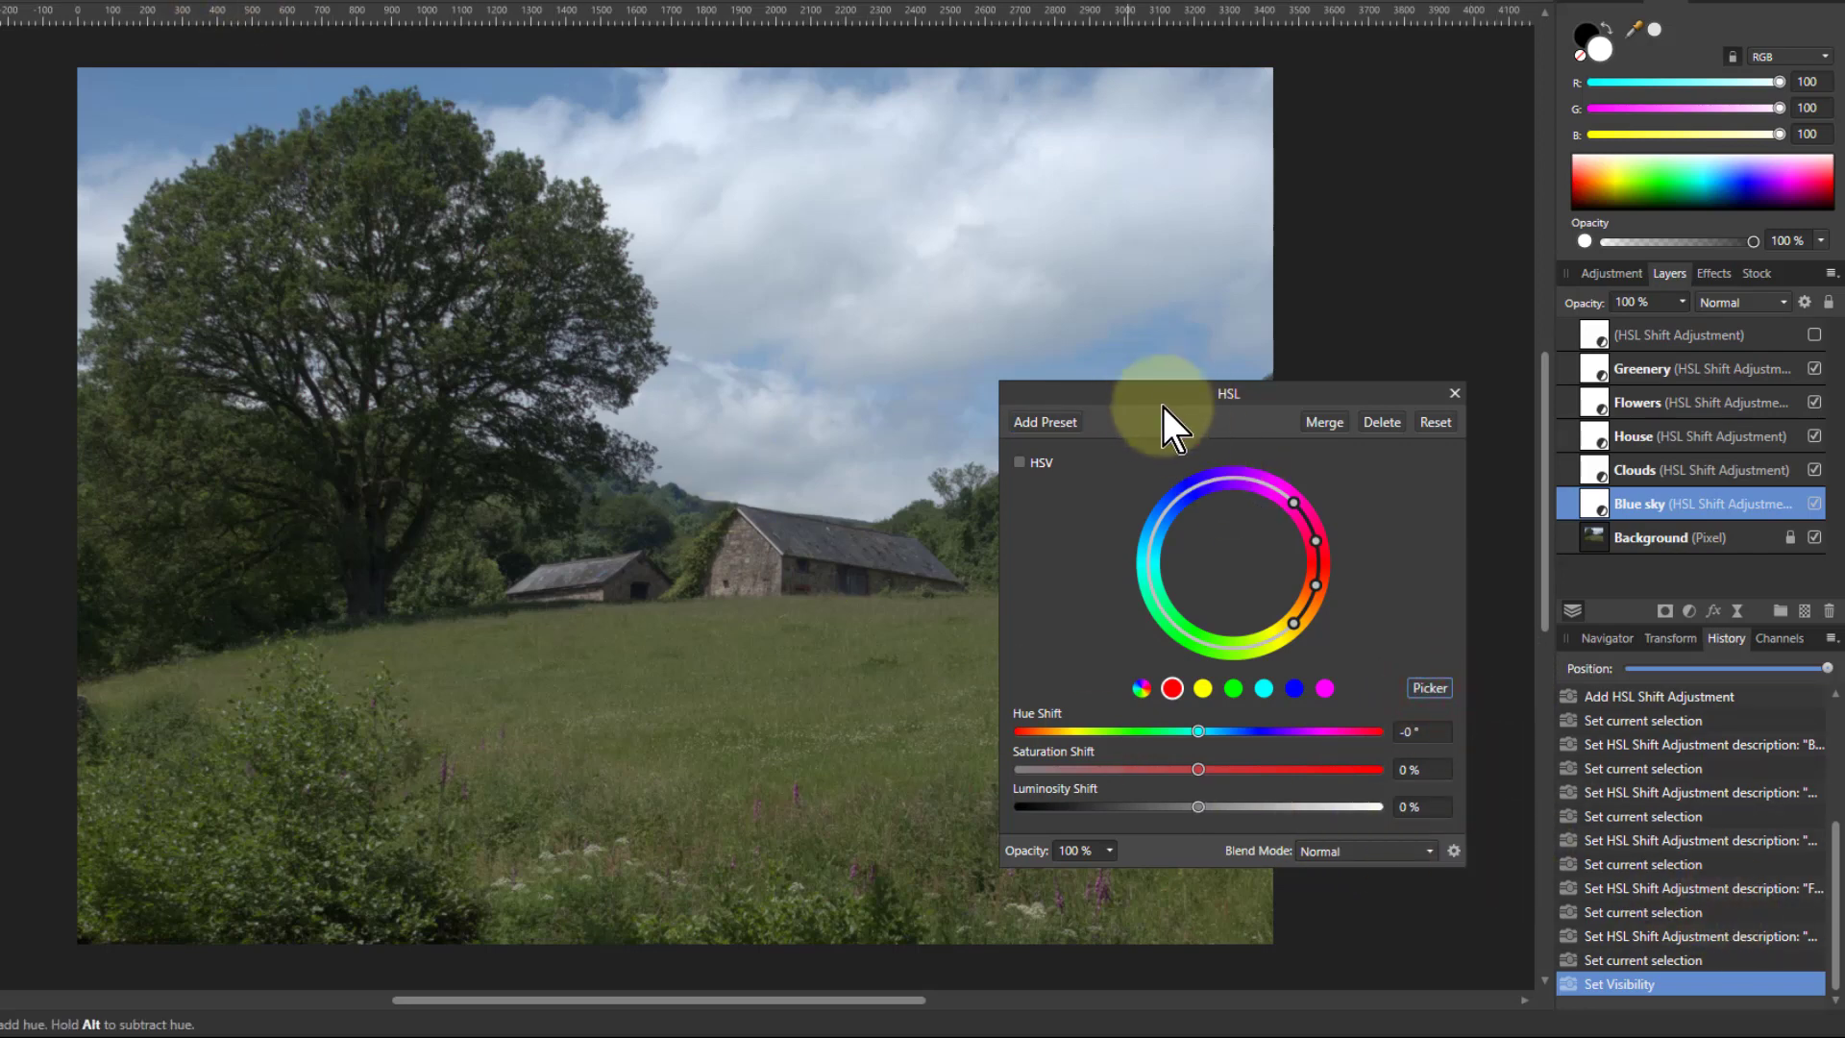
pyautogui.moveTo(1120, 389); pyautogui.dragTo(504, 257)
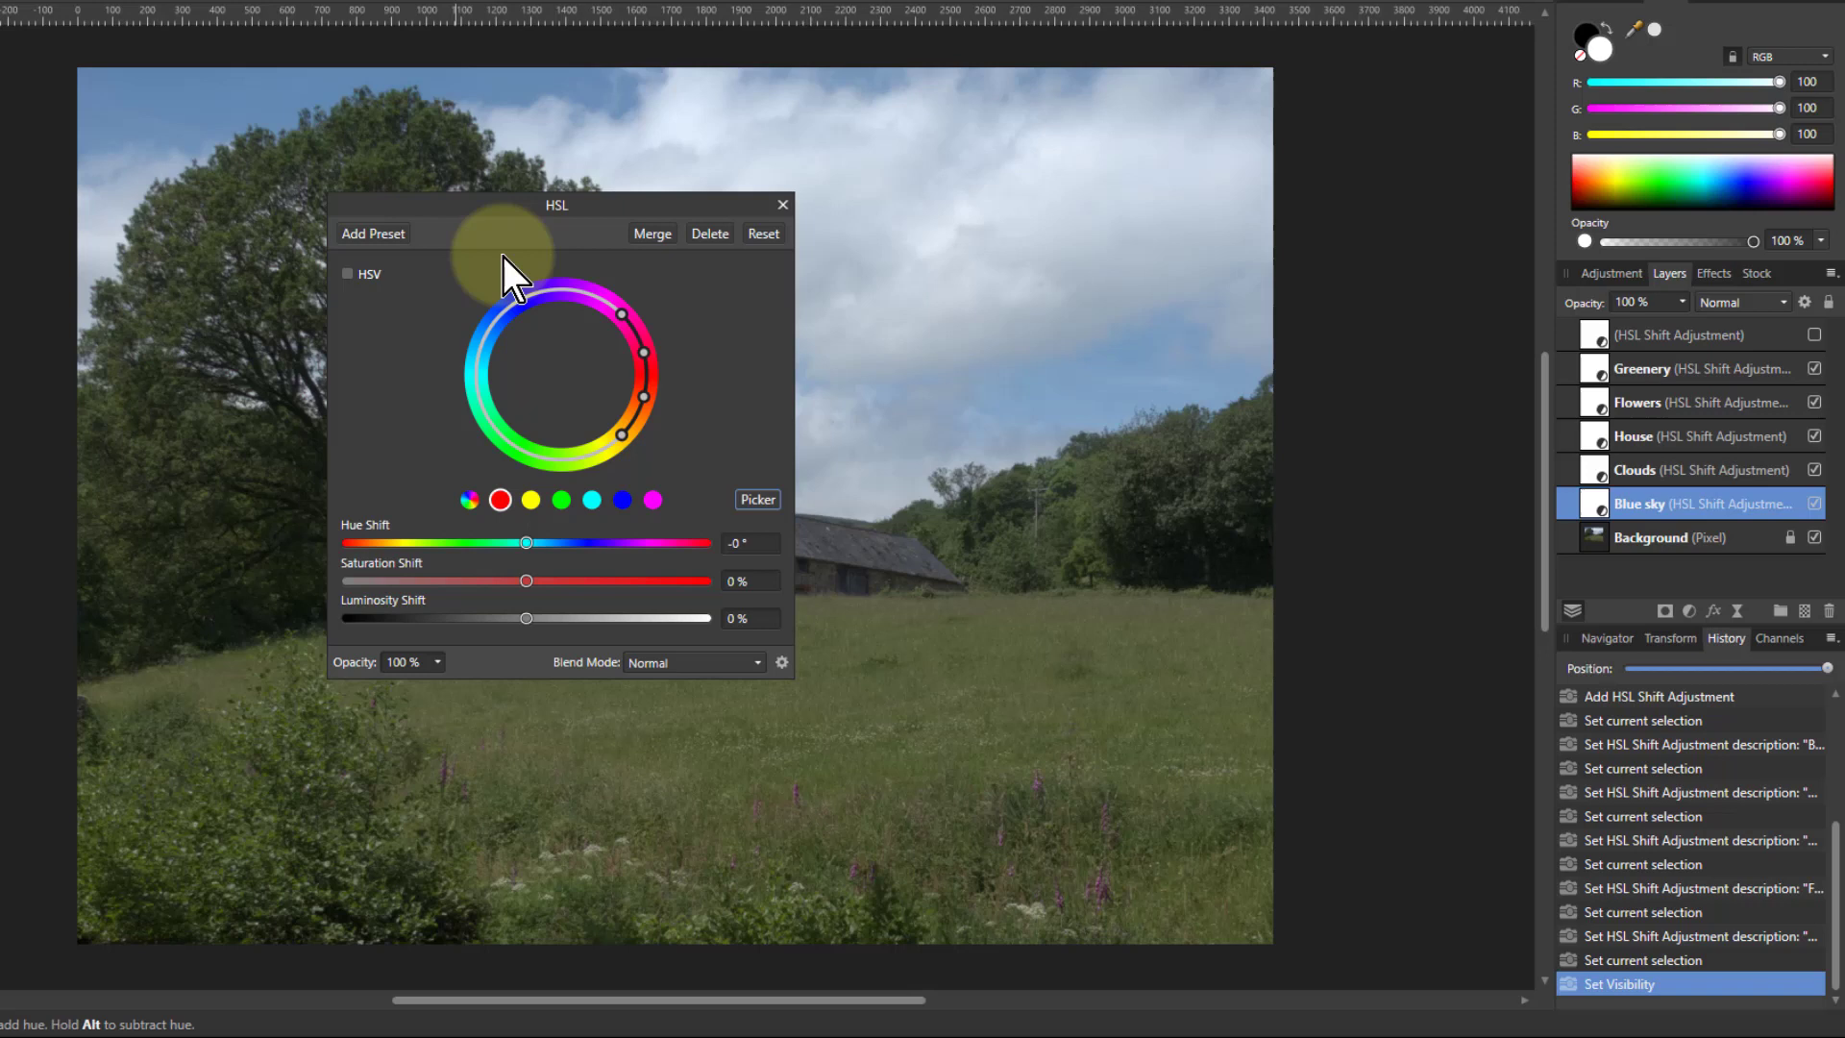
pyautogui.click(164, 95)
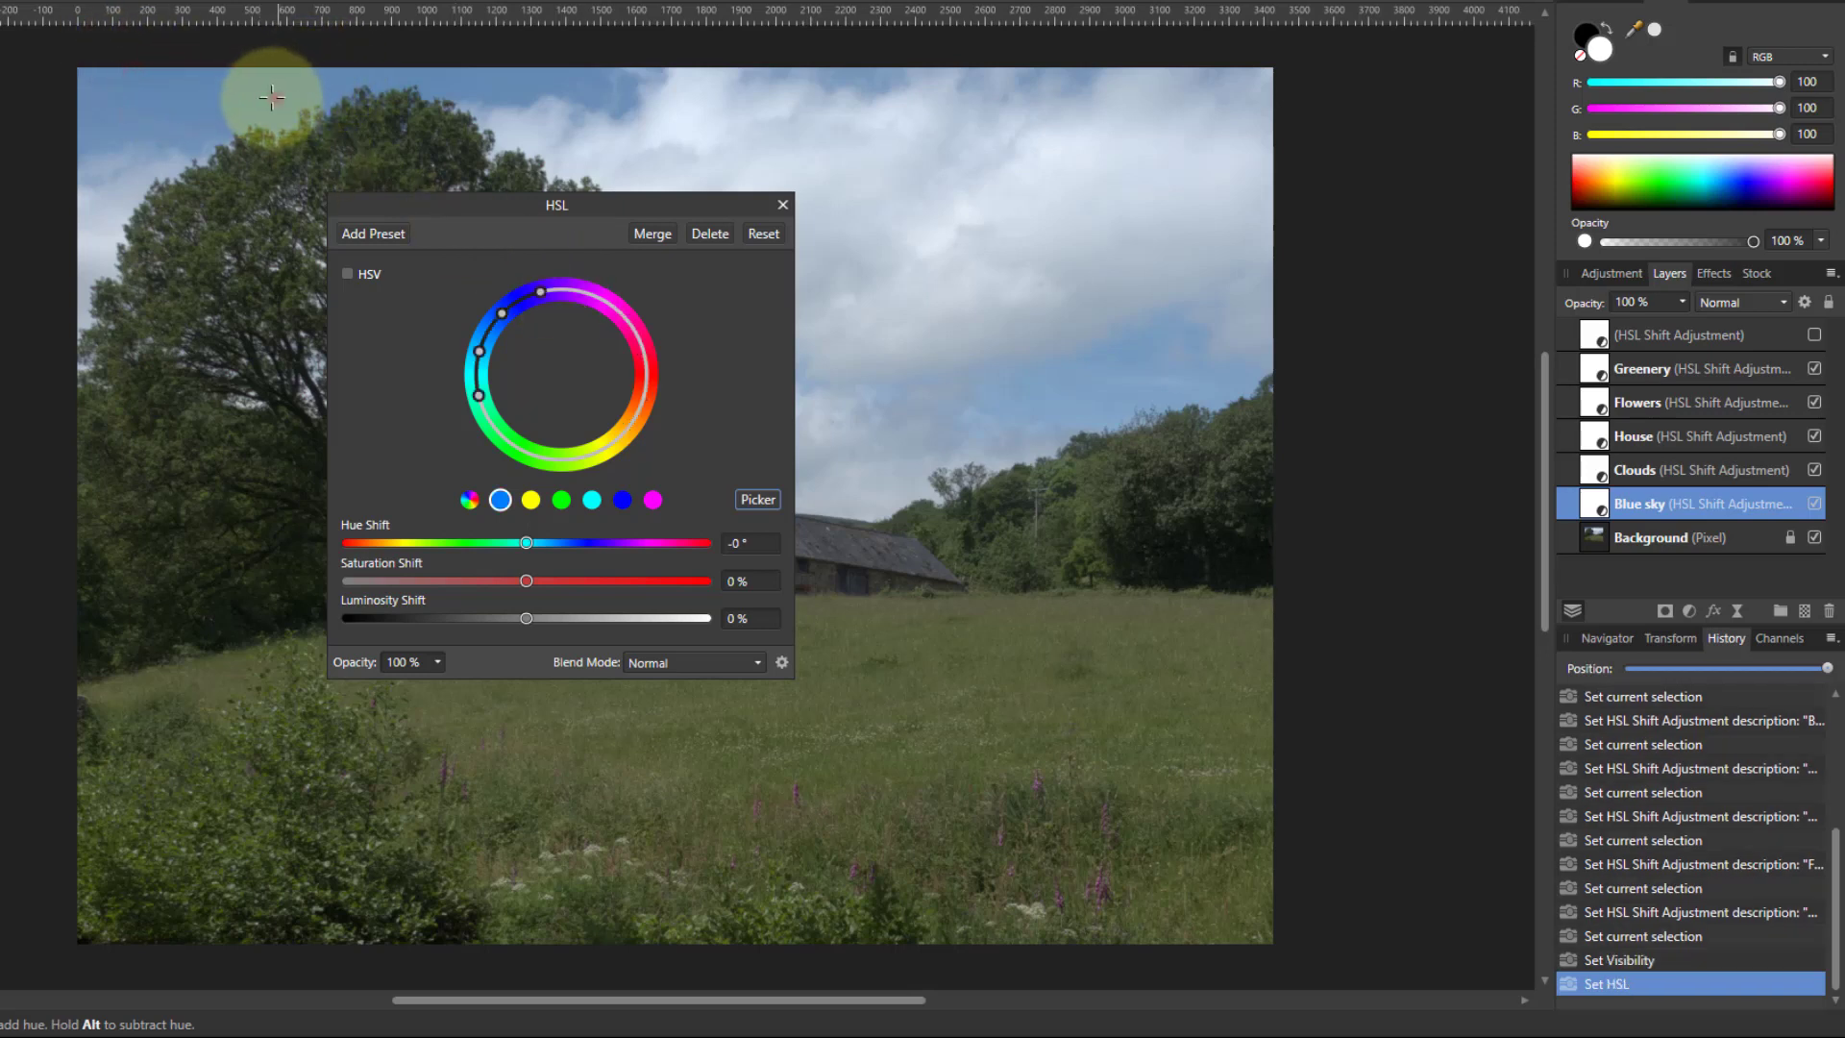
pyautogui.click(188, 103)
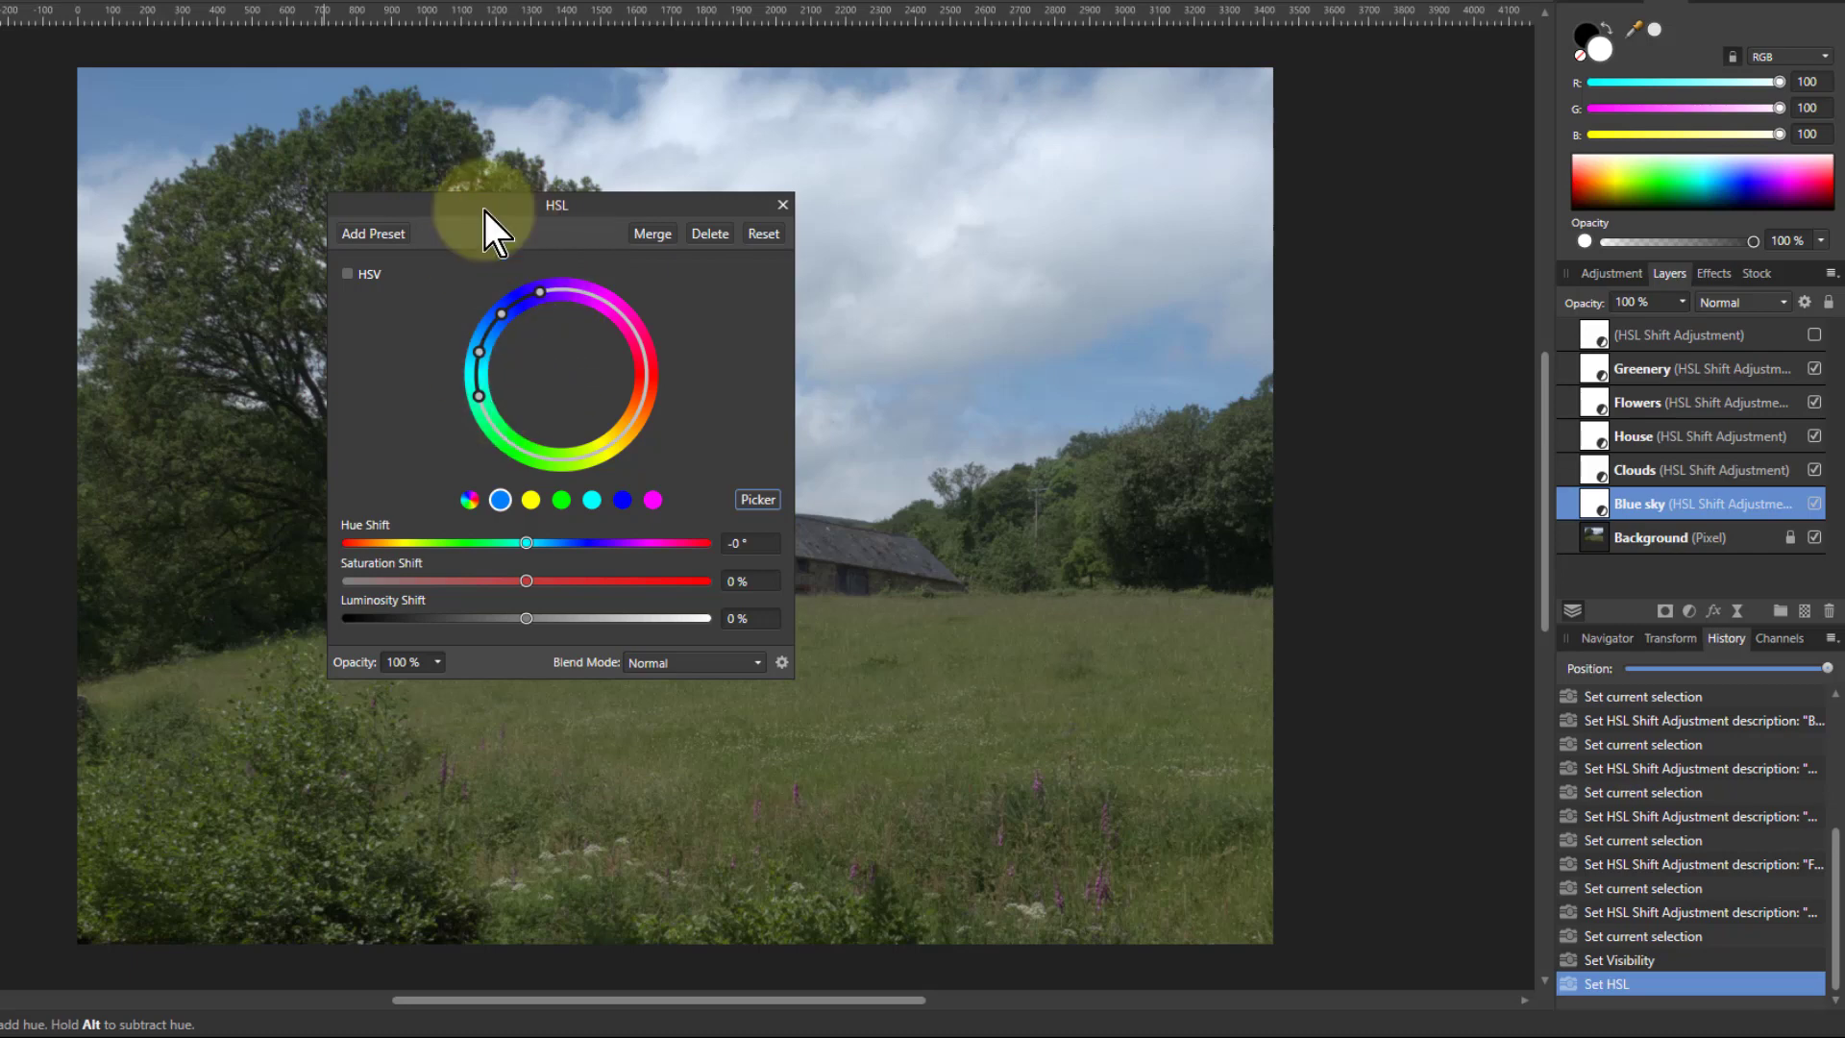
# Step: Boost the sampled blue range to 100% saturation and widen its hue range toward cyan
pyautogui.moveTo(504, 216); pyautogui.dragTo(921, 458)
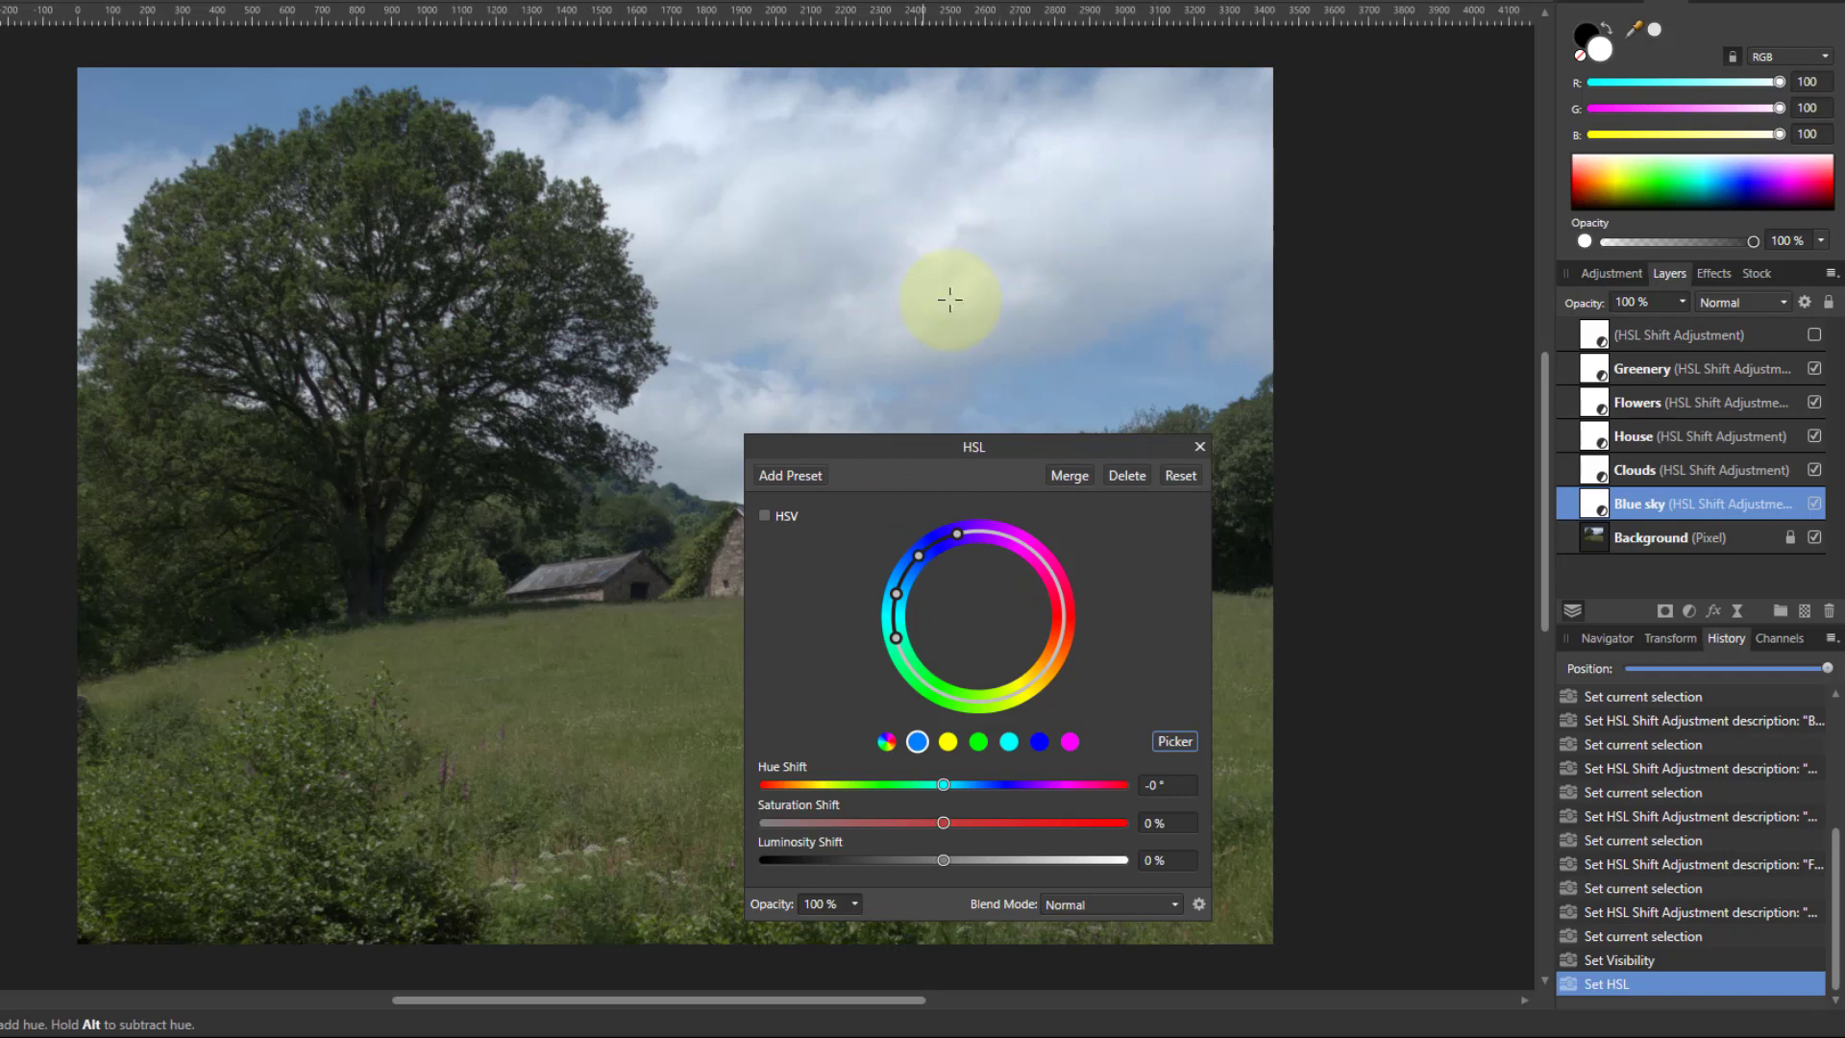
pyautogui.moveTo(962, 535); pyautogui.dragTo(950, 539)
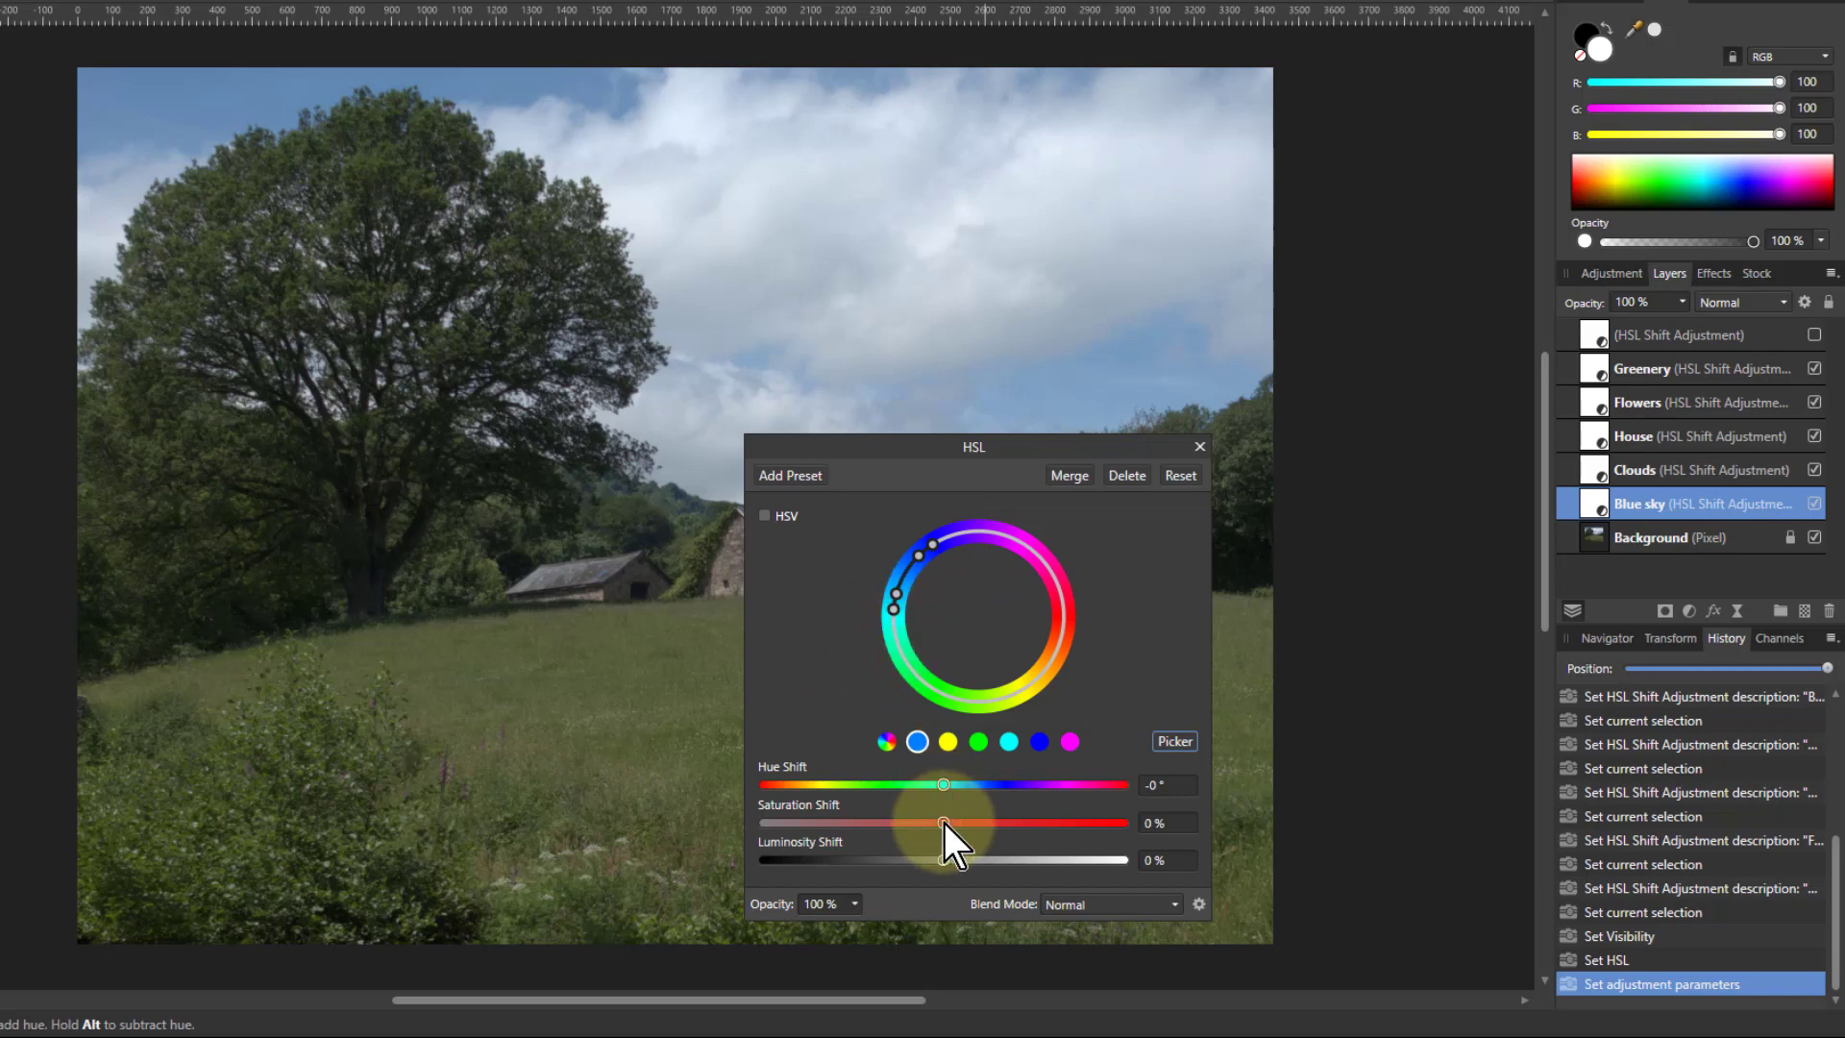
pyautogui.moveTo(943, 822); pyautogui.dragTo(1276, 827)
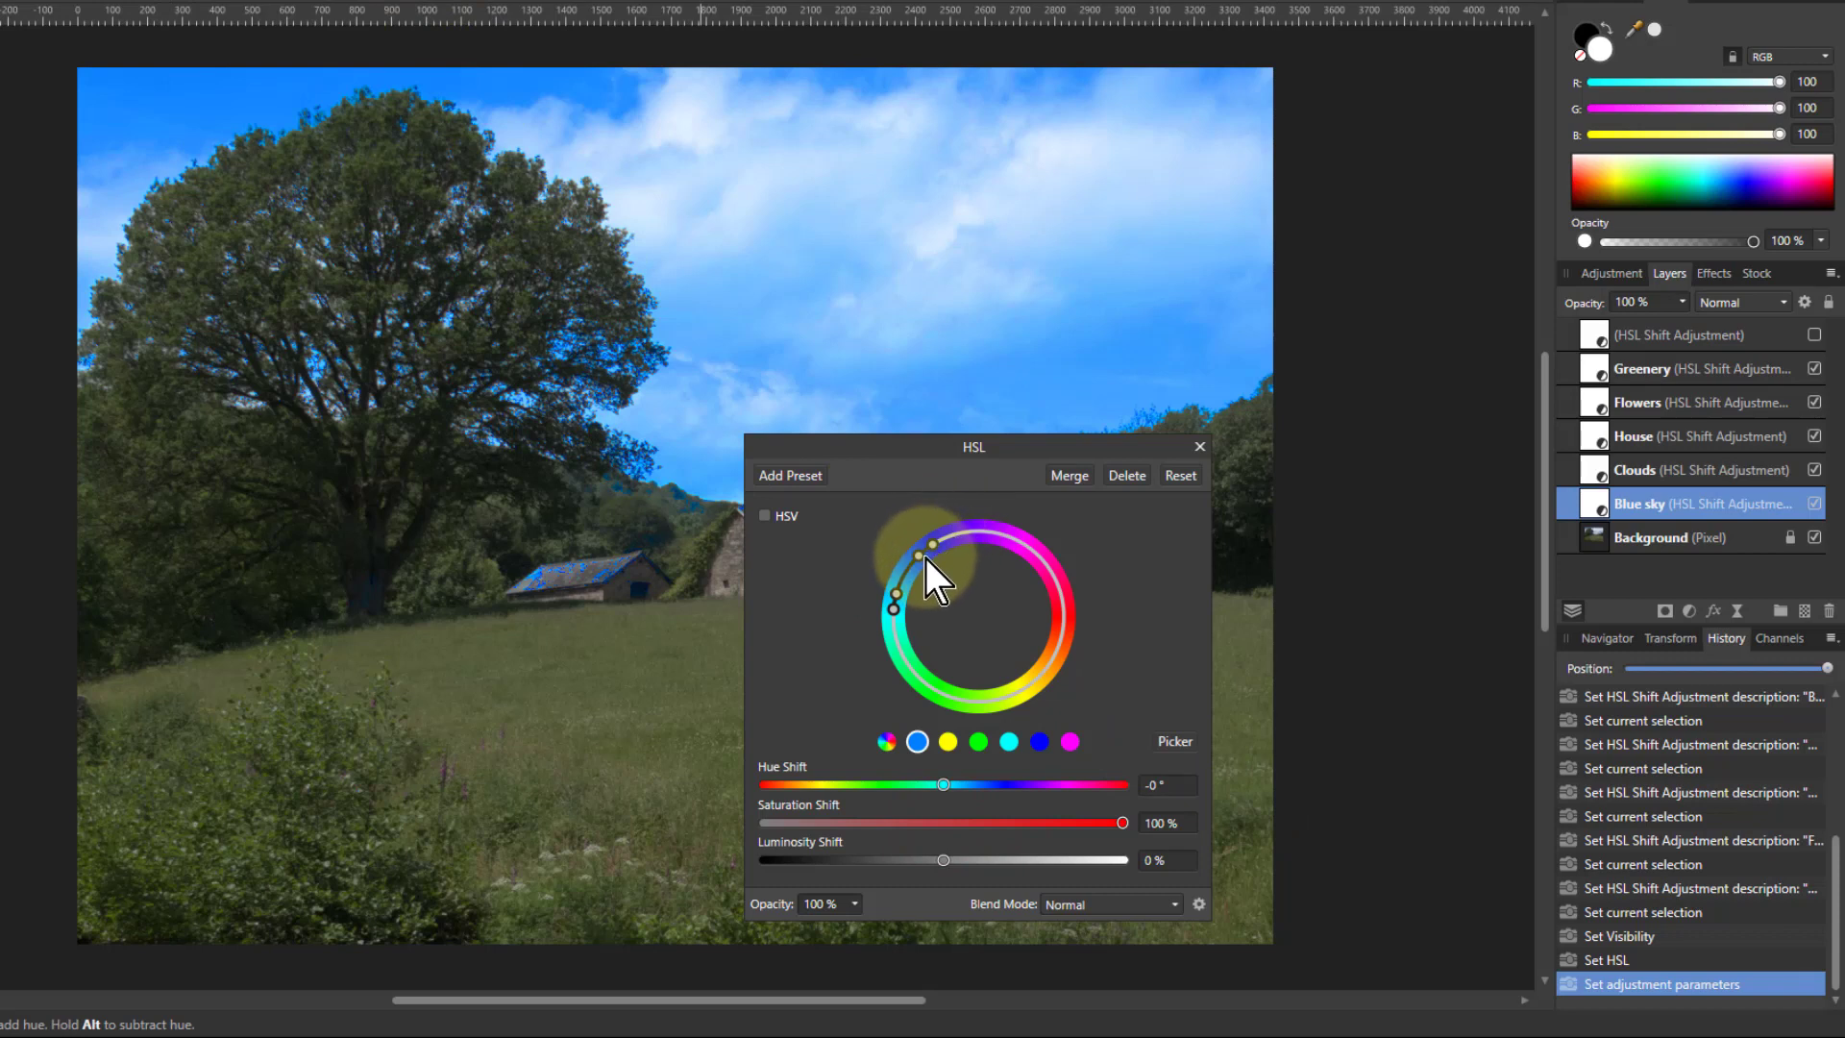
pyautogui.moveTo(919, 567); pyautogui.dragTo(915, 586)
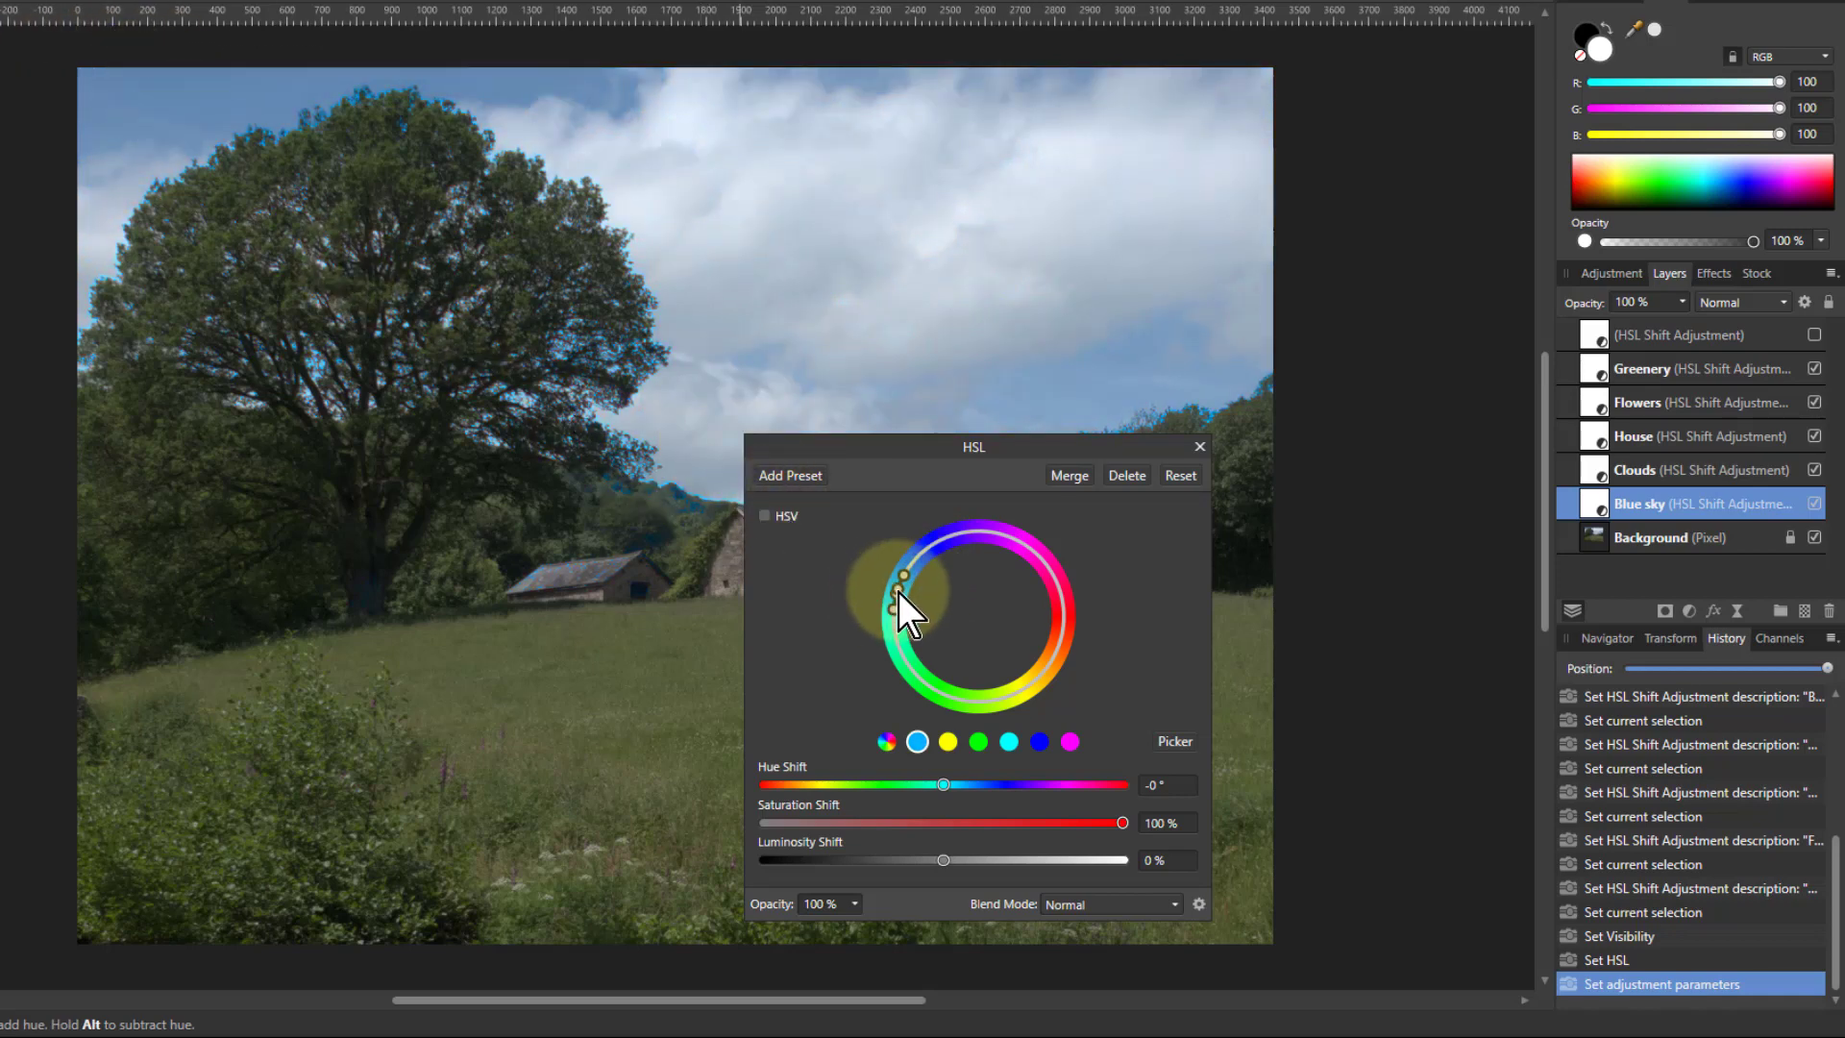
pyautogui.moveTo(897, 592); pyautogui.dragTo(897, 600)
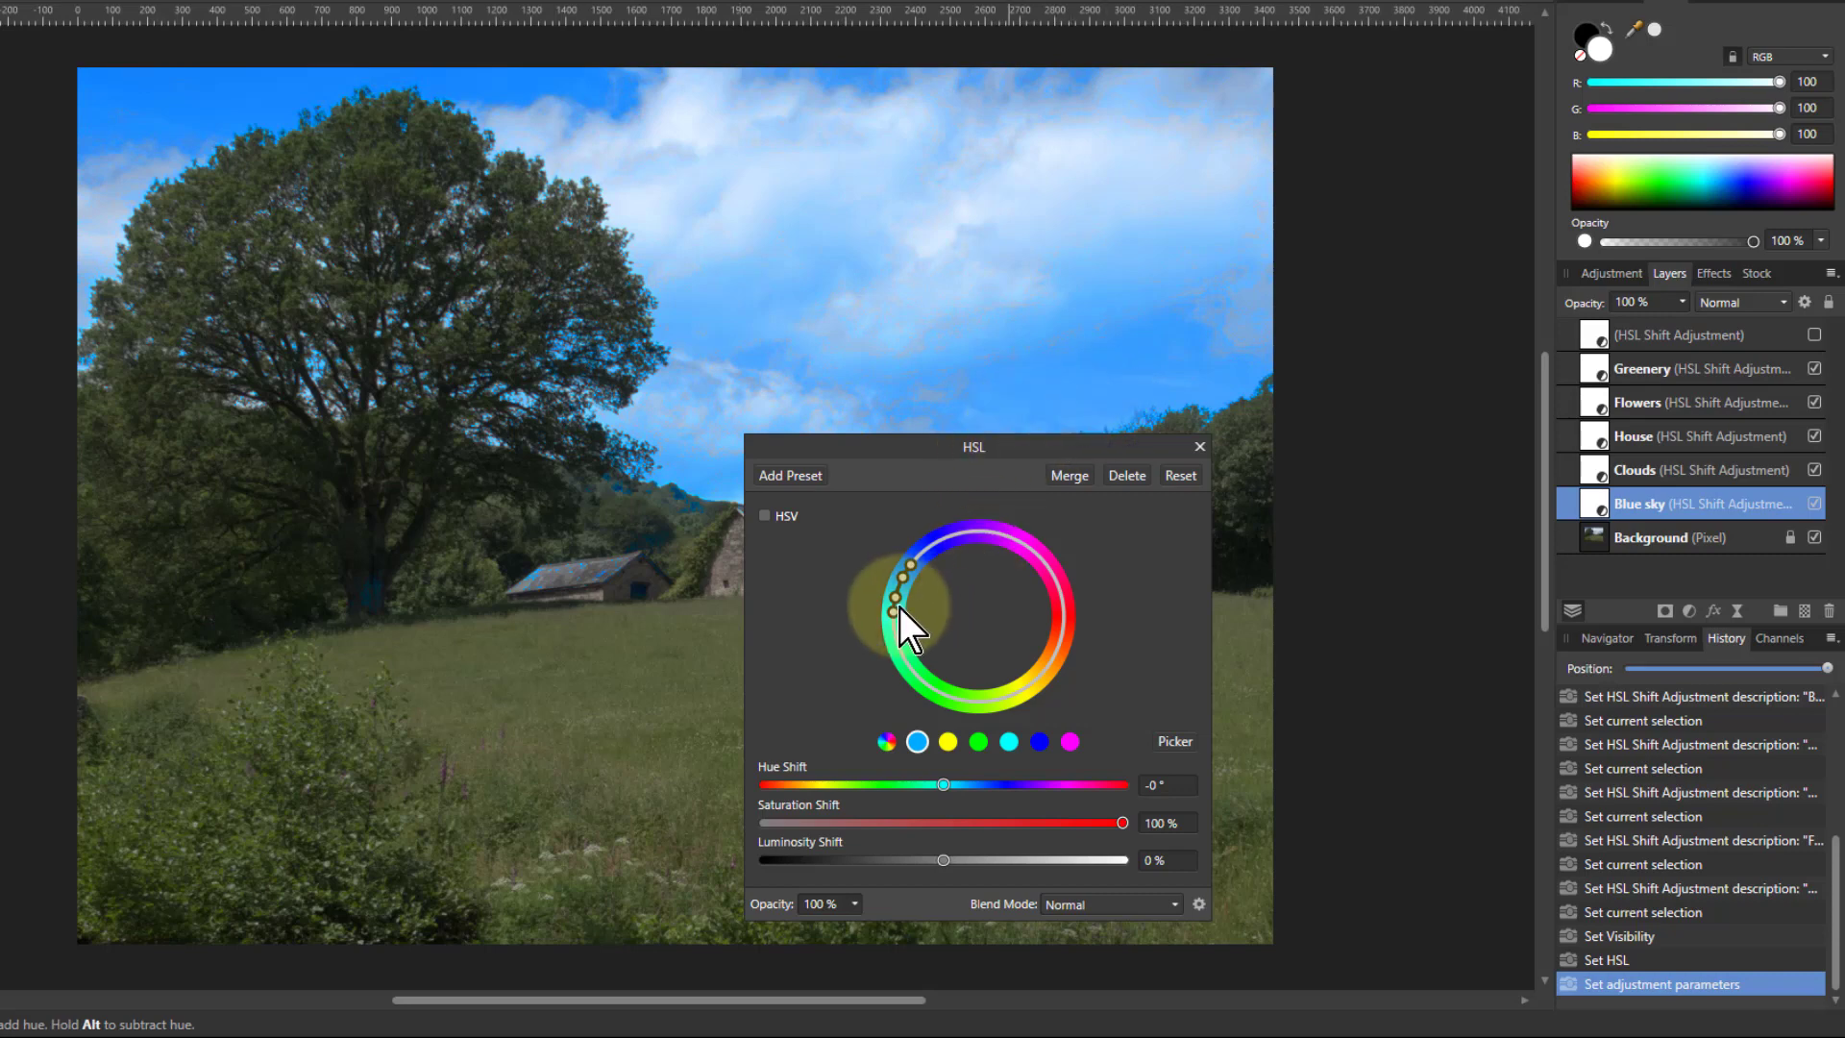
pyautogui.moveTo(884, 586); pyautogui.dragTo(892, 611)
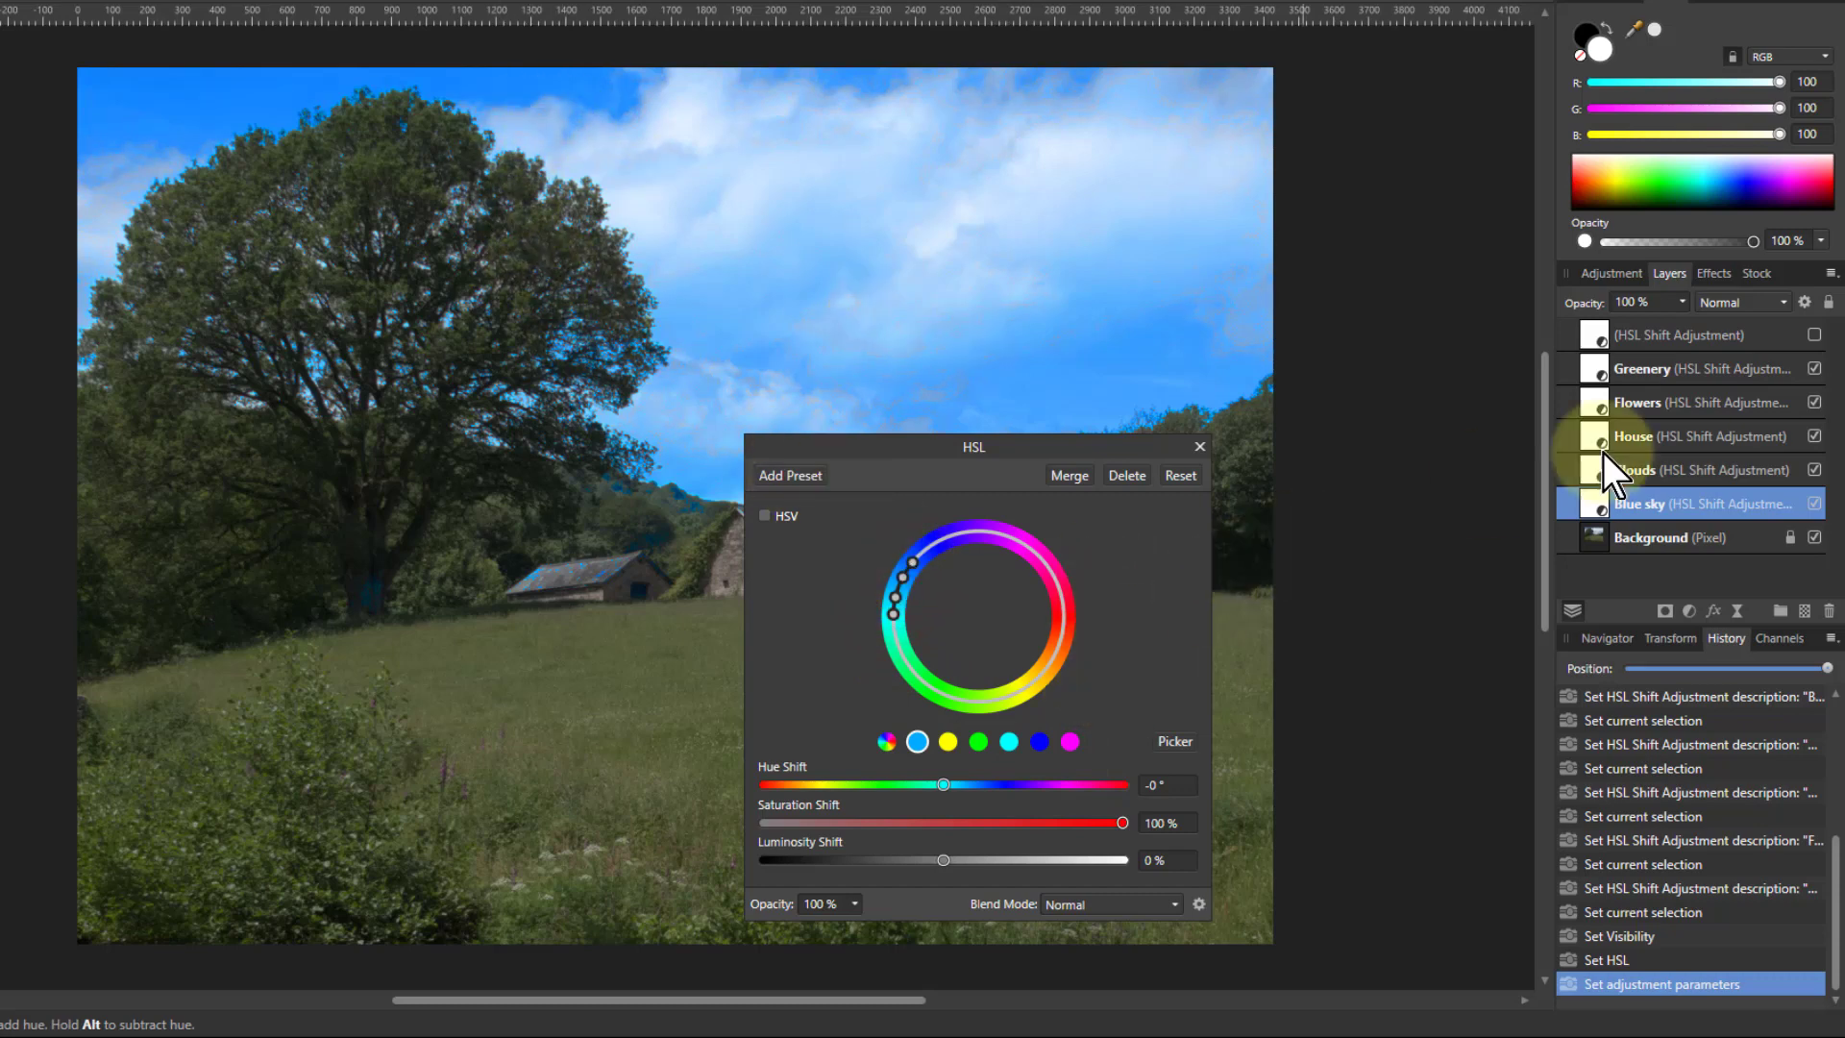
# Step: Finish the Clouds name edit, then set Blue sky's blue range to 72% saturation, −6% luminosity
pyautogui.doubleClick(1668, 470)
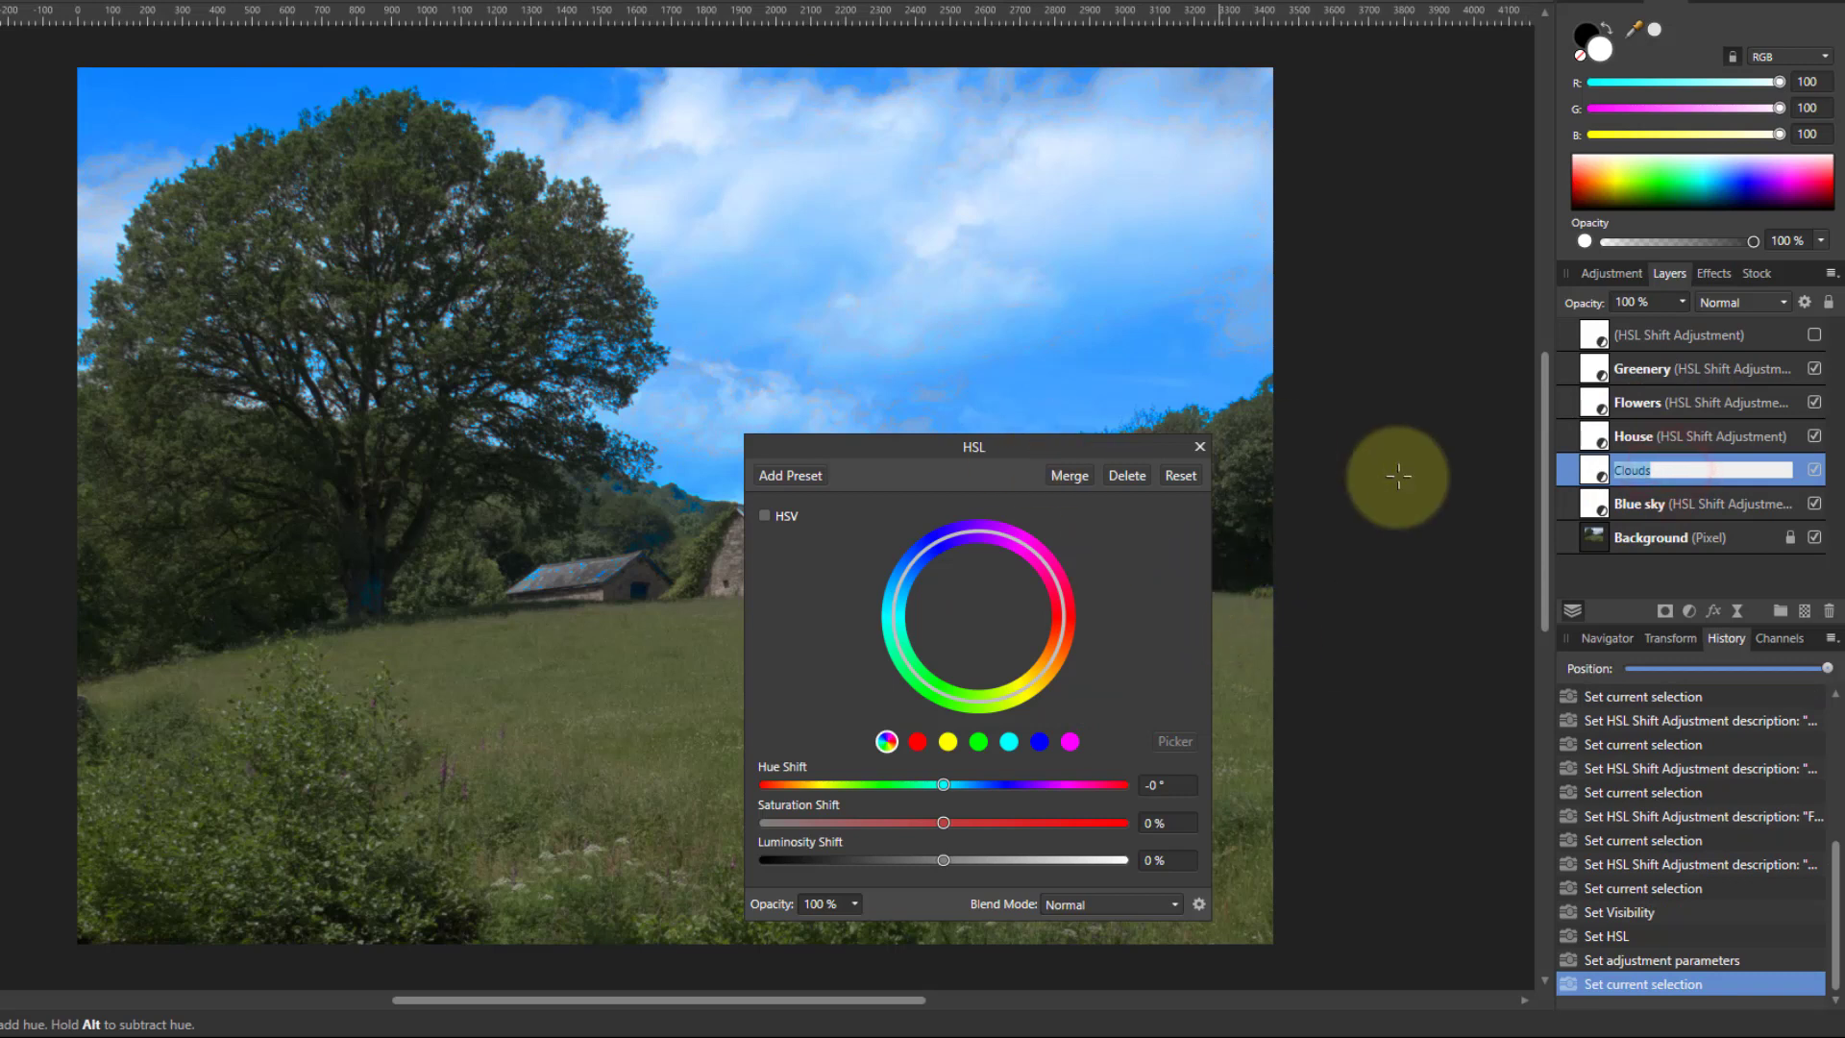
pyautogui.click(1060, 466)
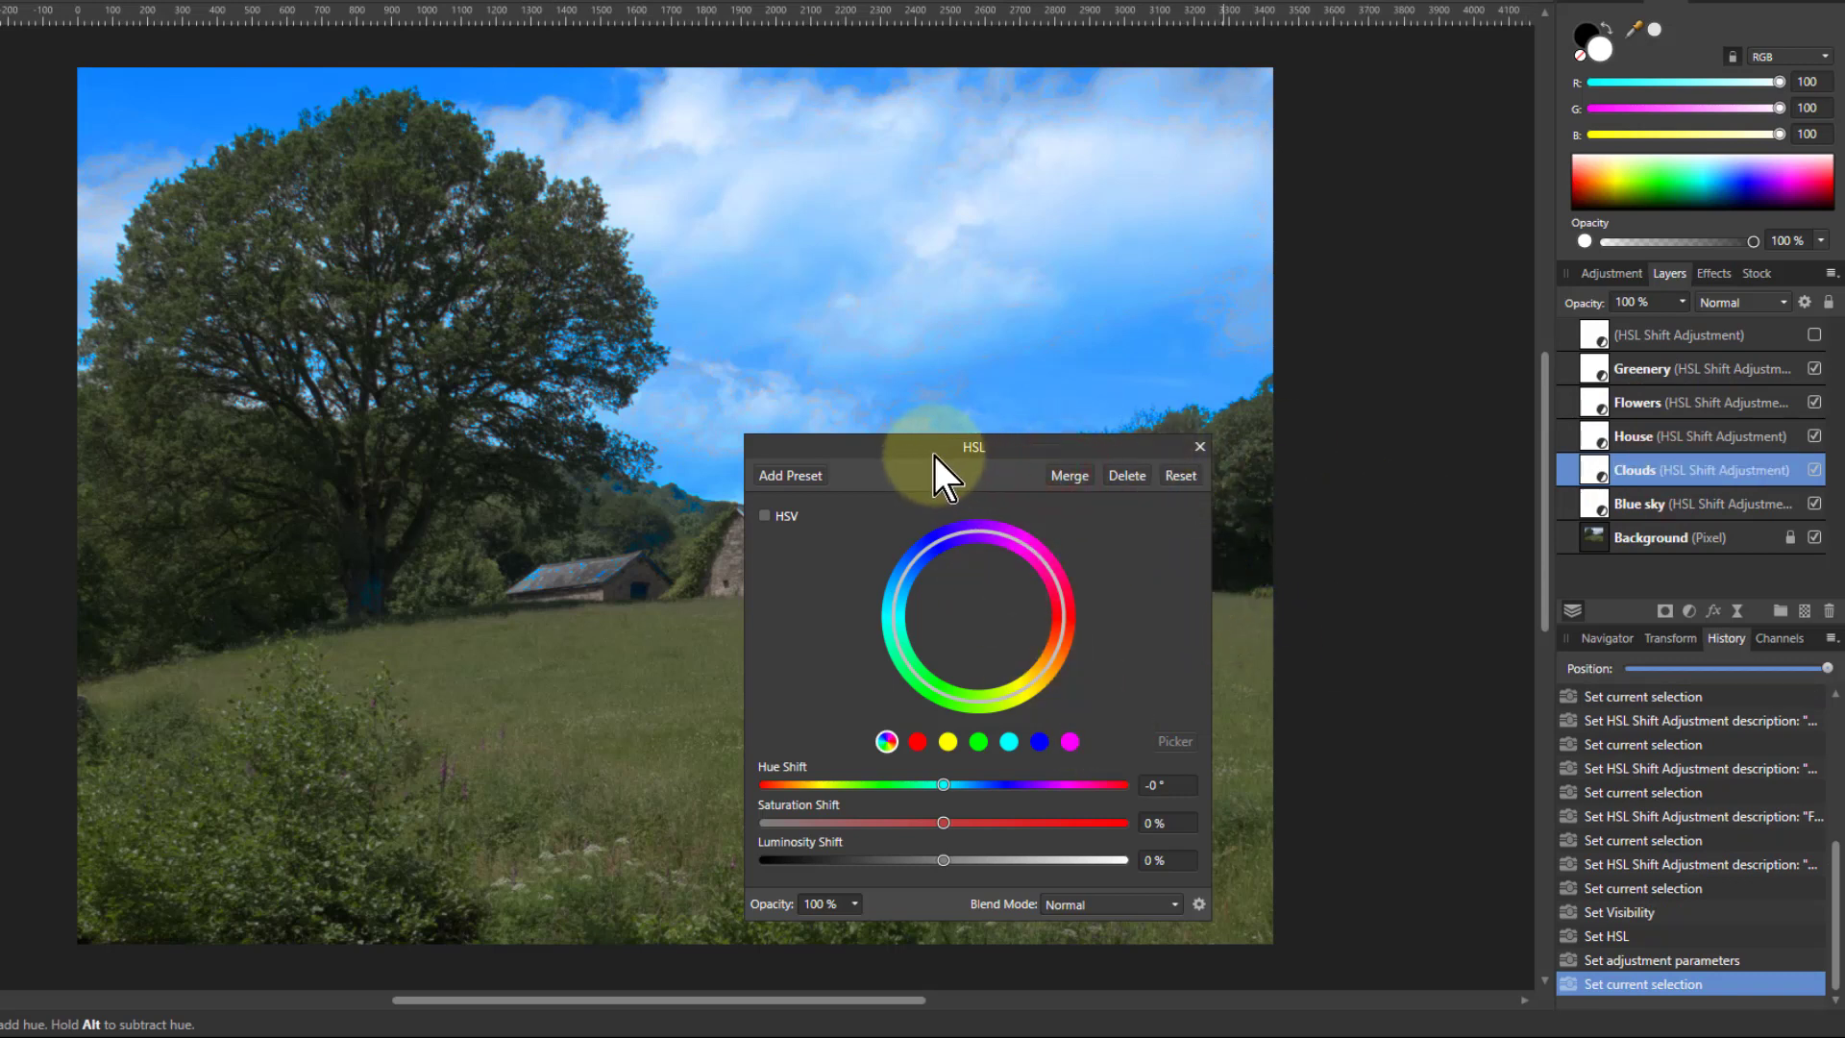
pyautogui.moveTo(933, 457); pyautogui.dragTo(1009, 483)
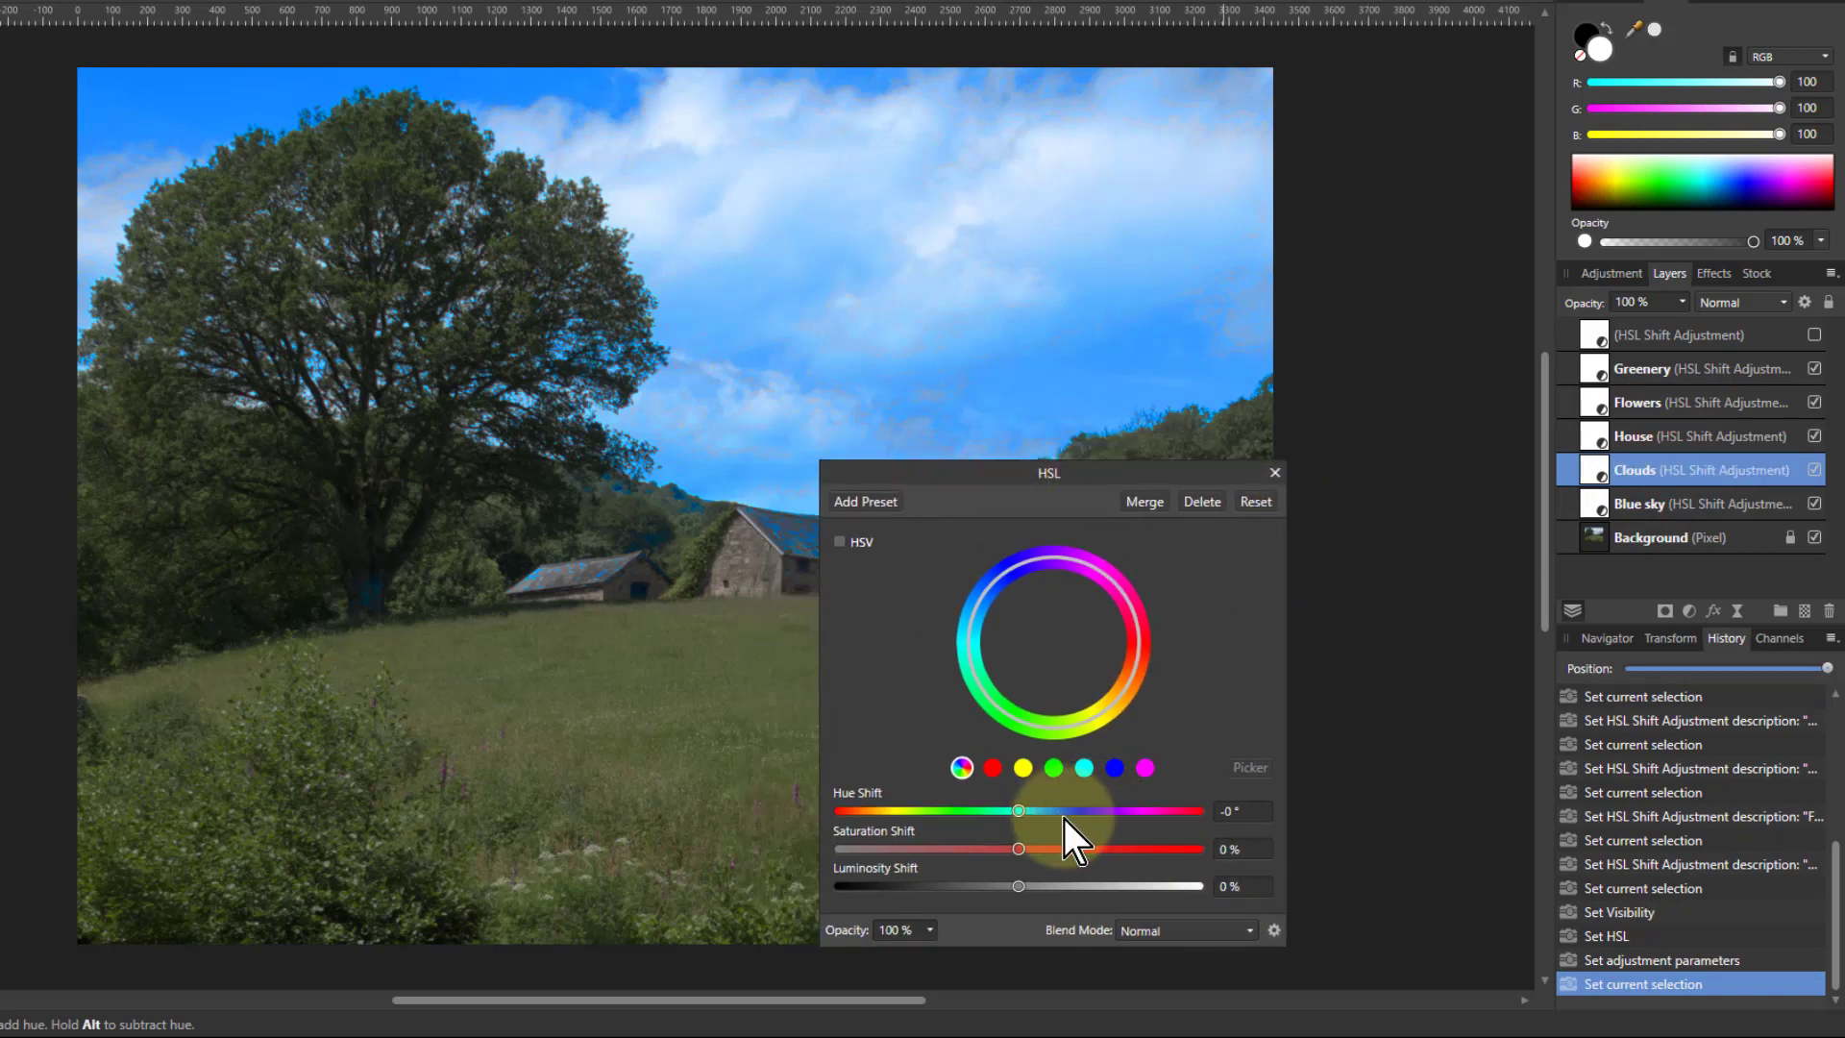
pyautogui.click(1593, 509)
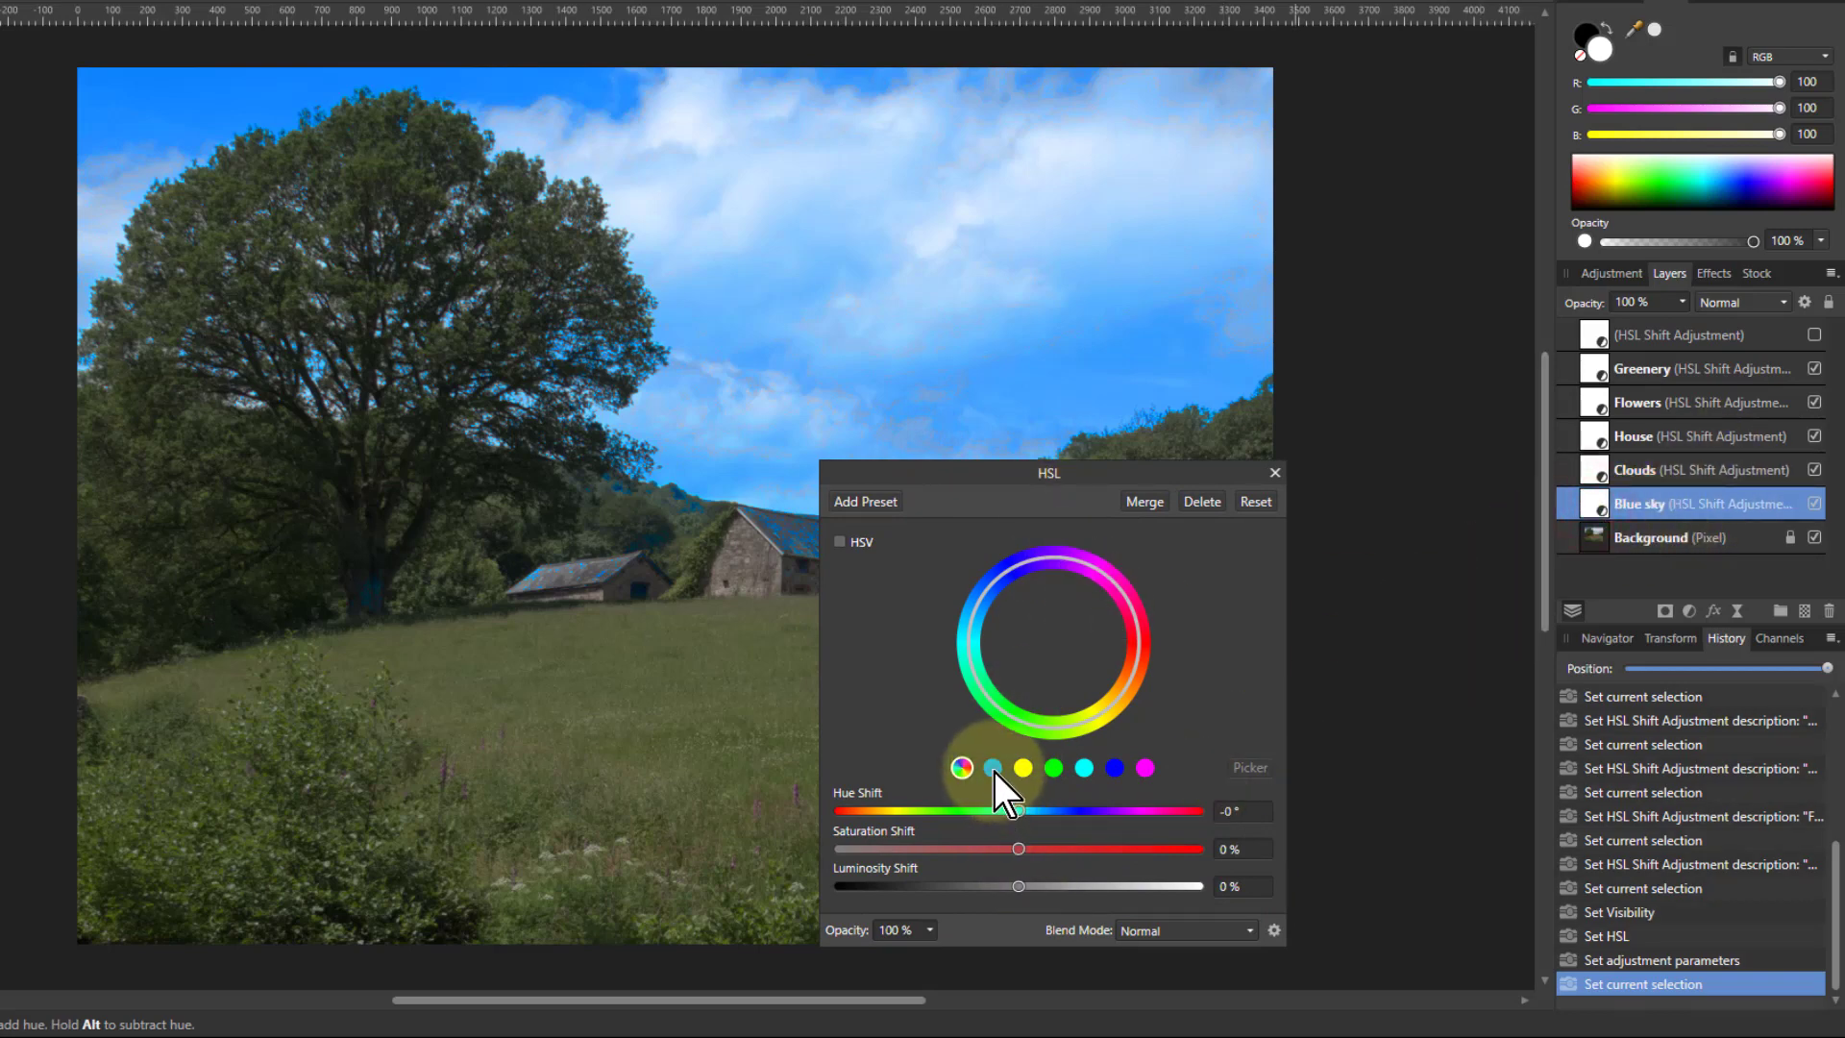
pyautogui.click(993, 768)
pyautogui.moveTo(1201, 855); pyautogui.dragTo(1147, 858)
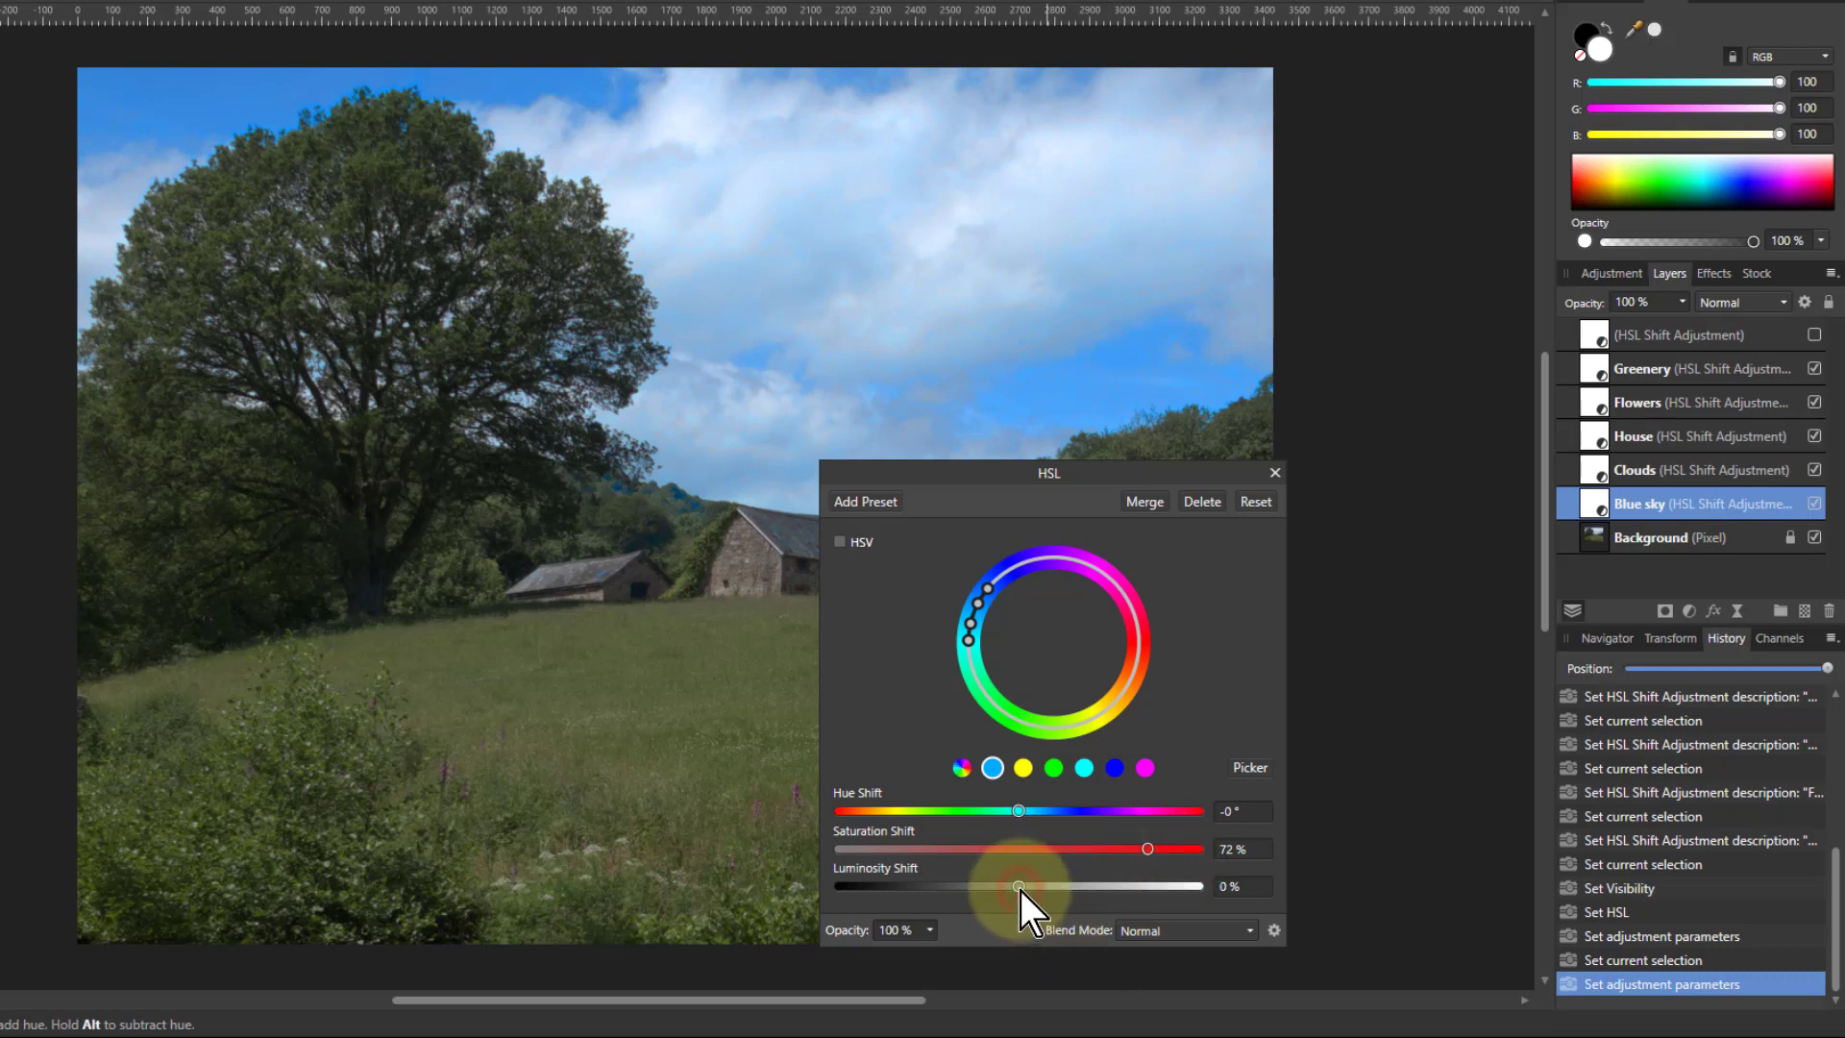
pyautogui.moveTo(1018, 889); pyautogui.dragTo(1015, 889)
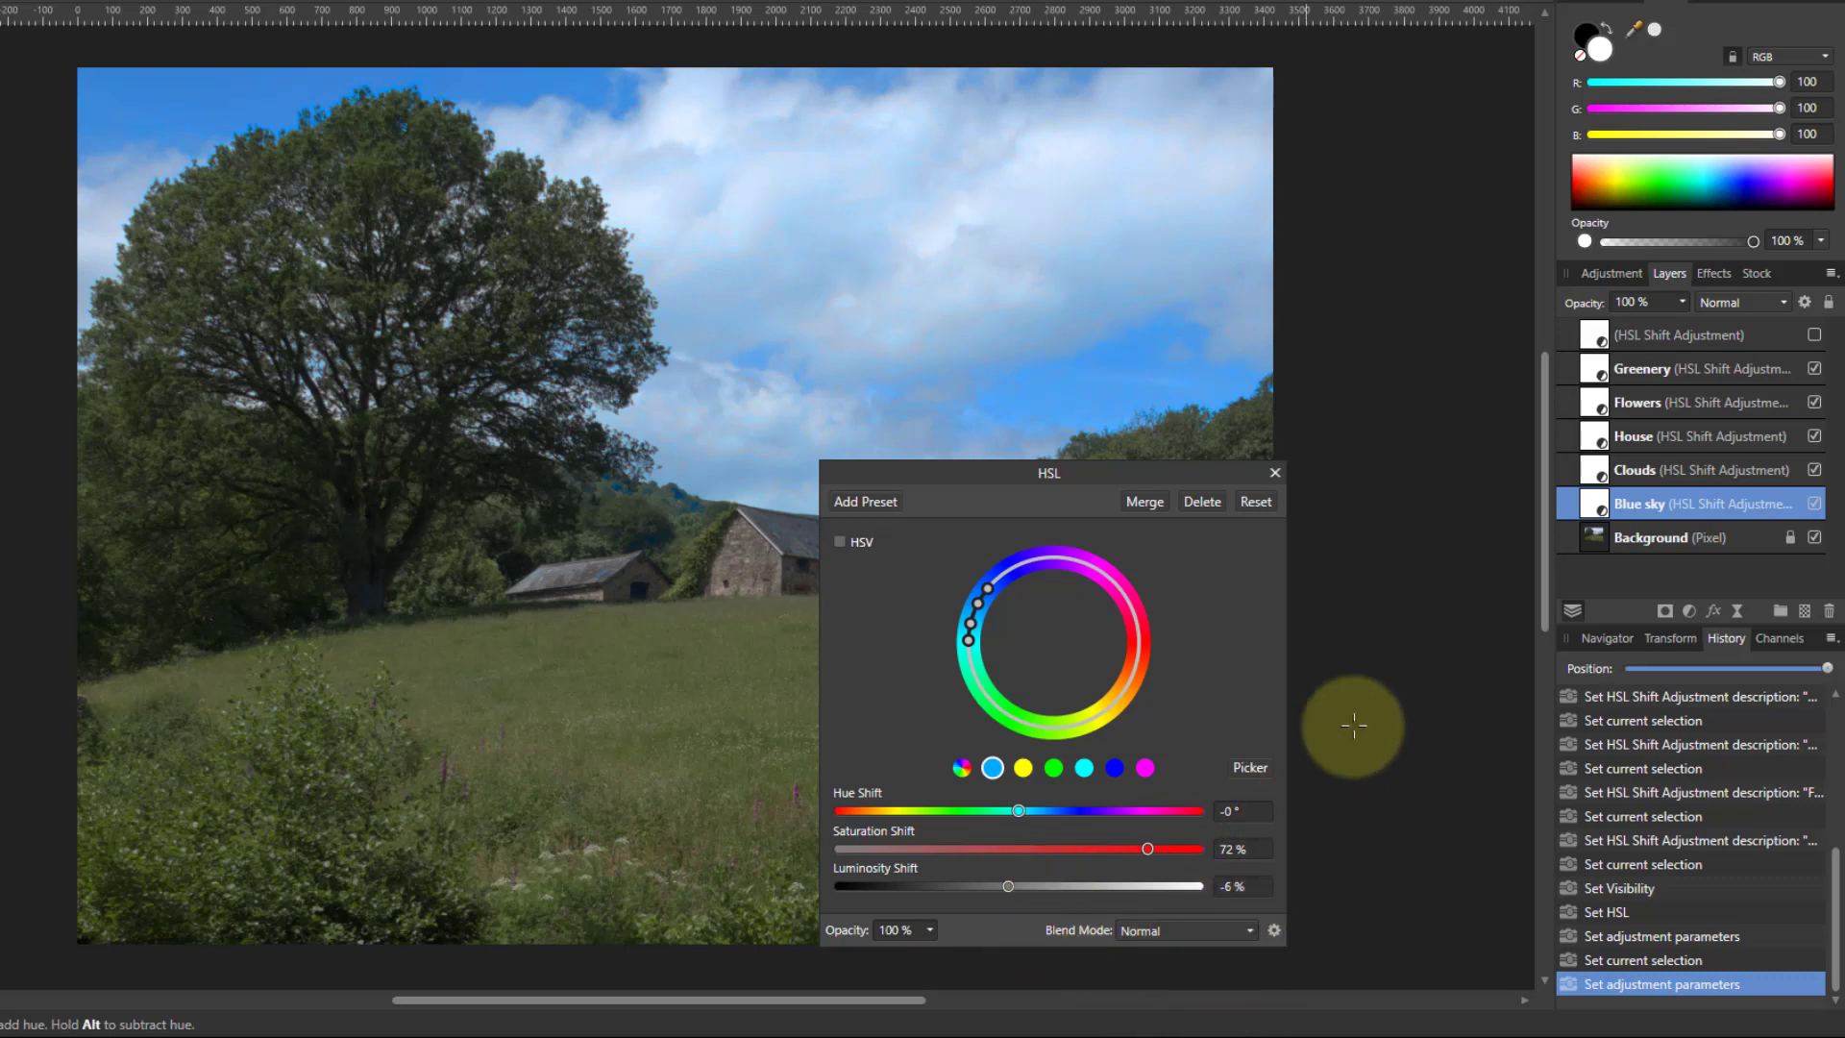
# Step: On the Clouds layer, sample several sky spots to target the blue and light cyan hues
pyautogui.click(1605, 476)
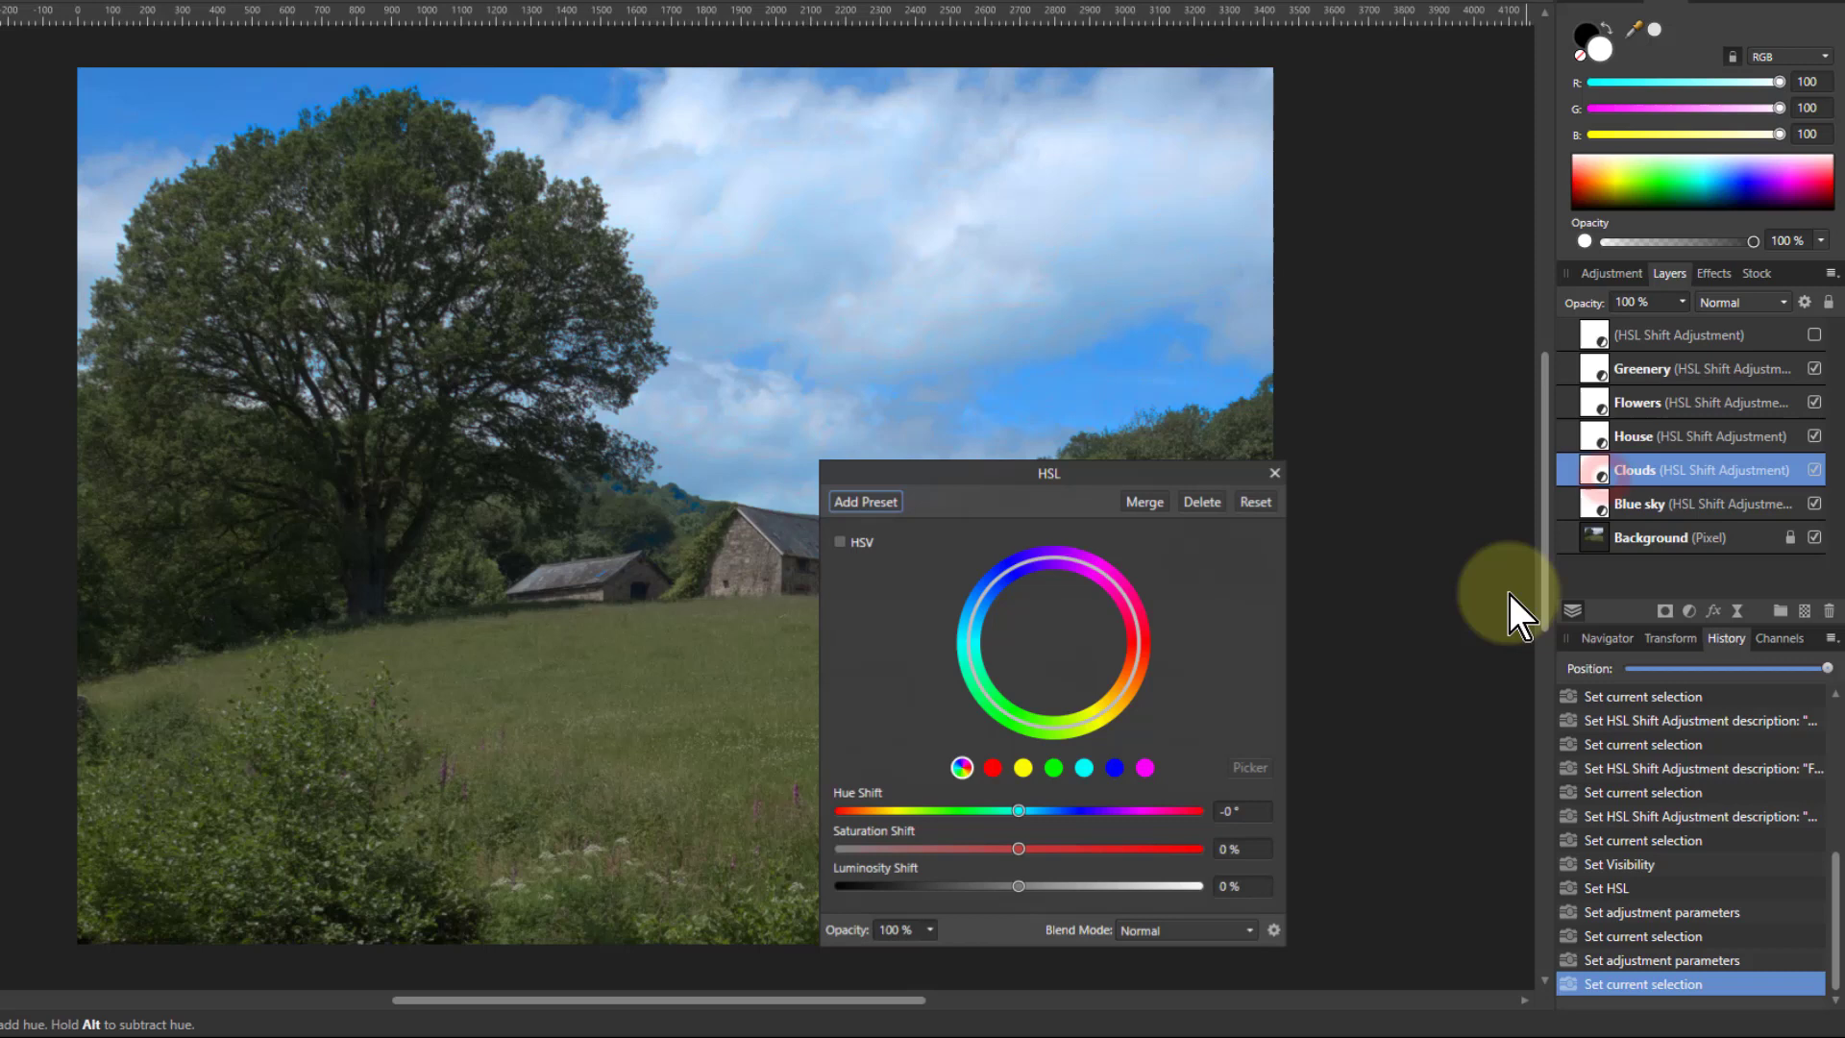
pyautogui.click(992, 767)
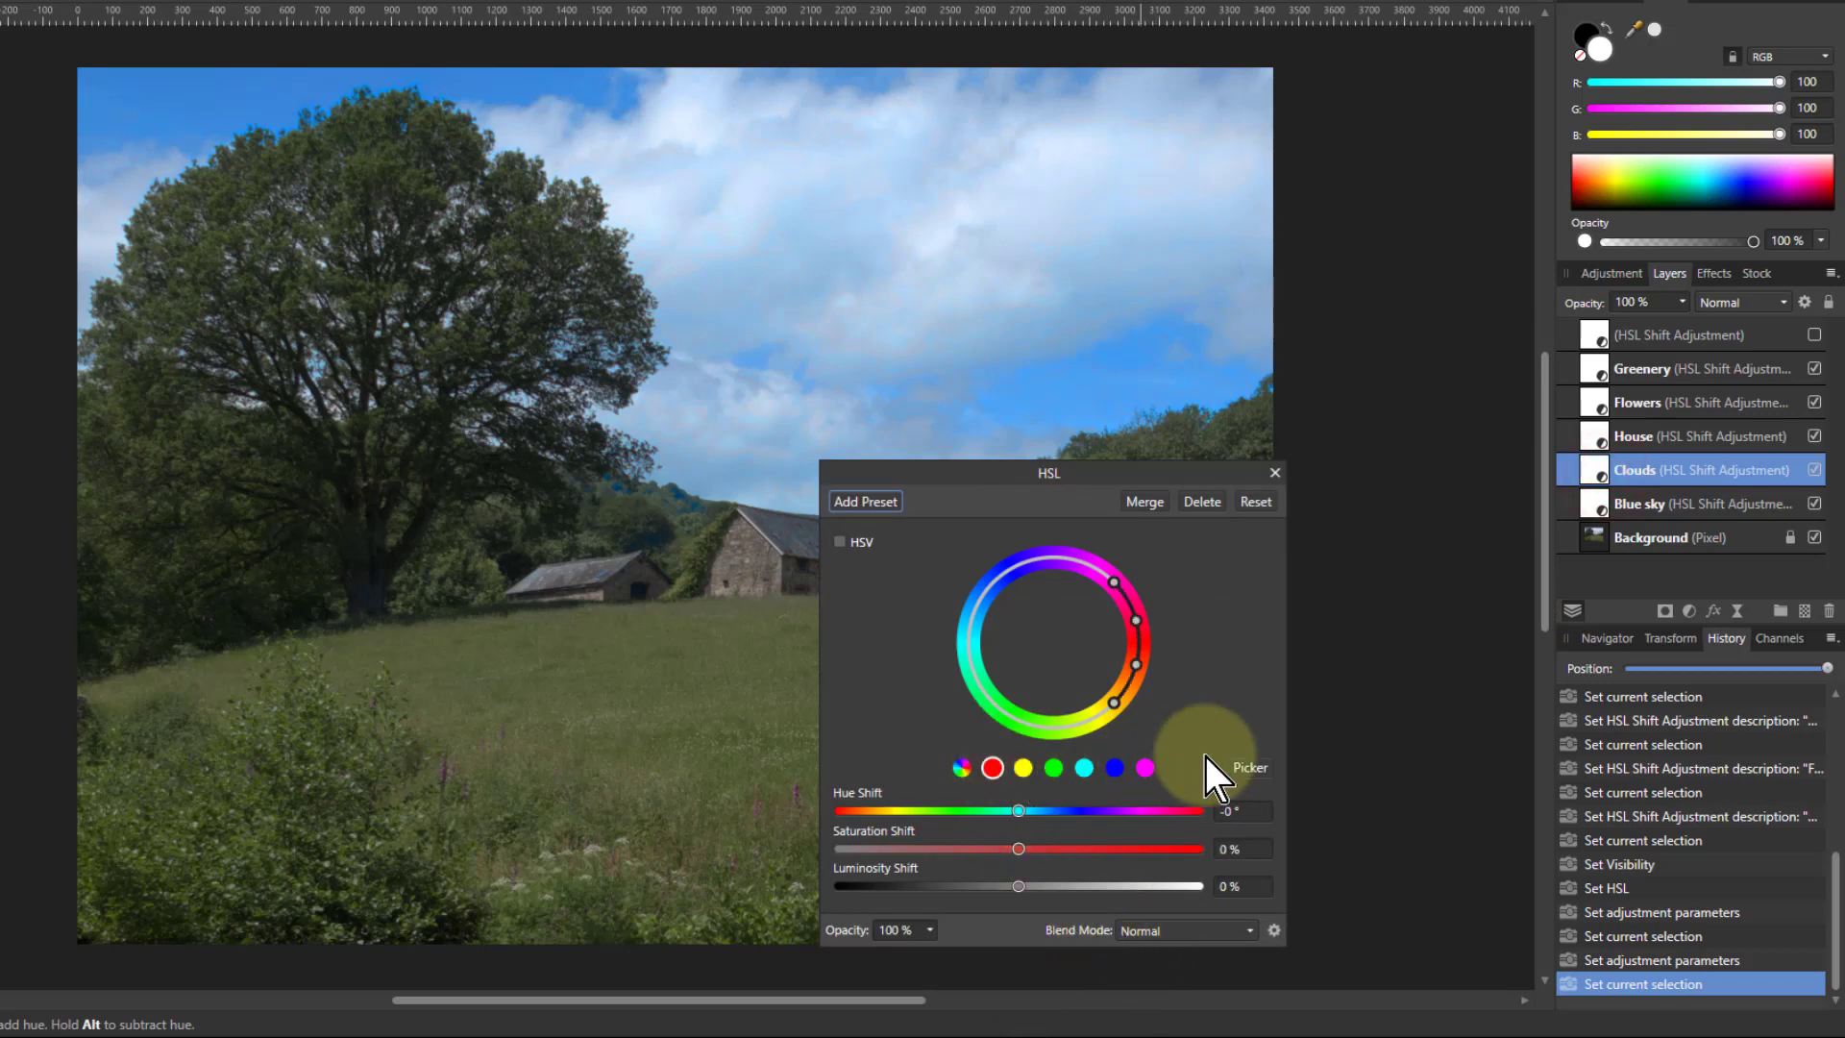
pyautogui.click(1253, 764)
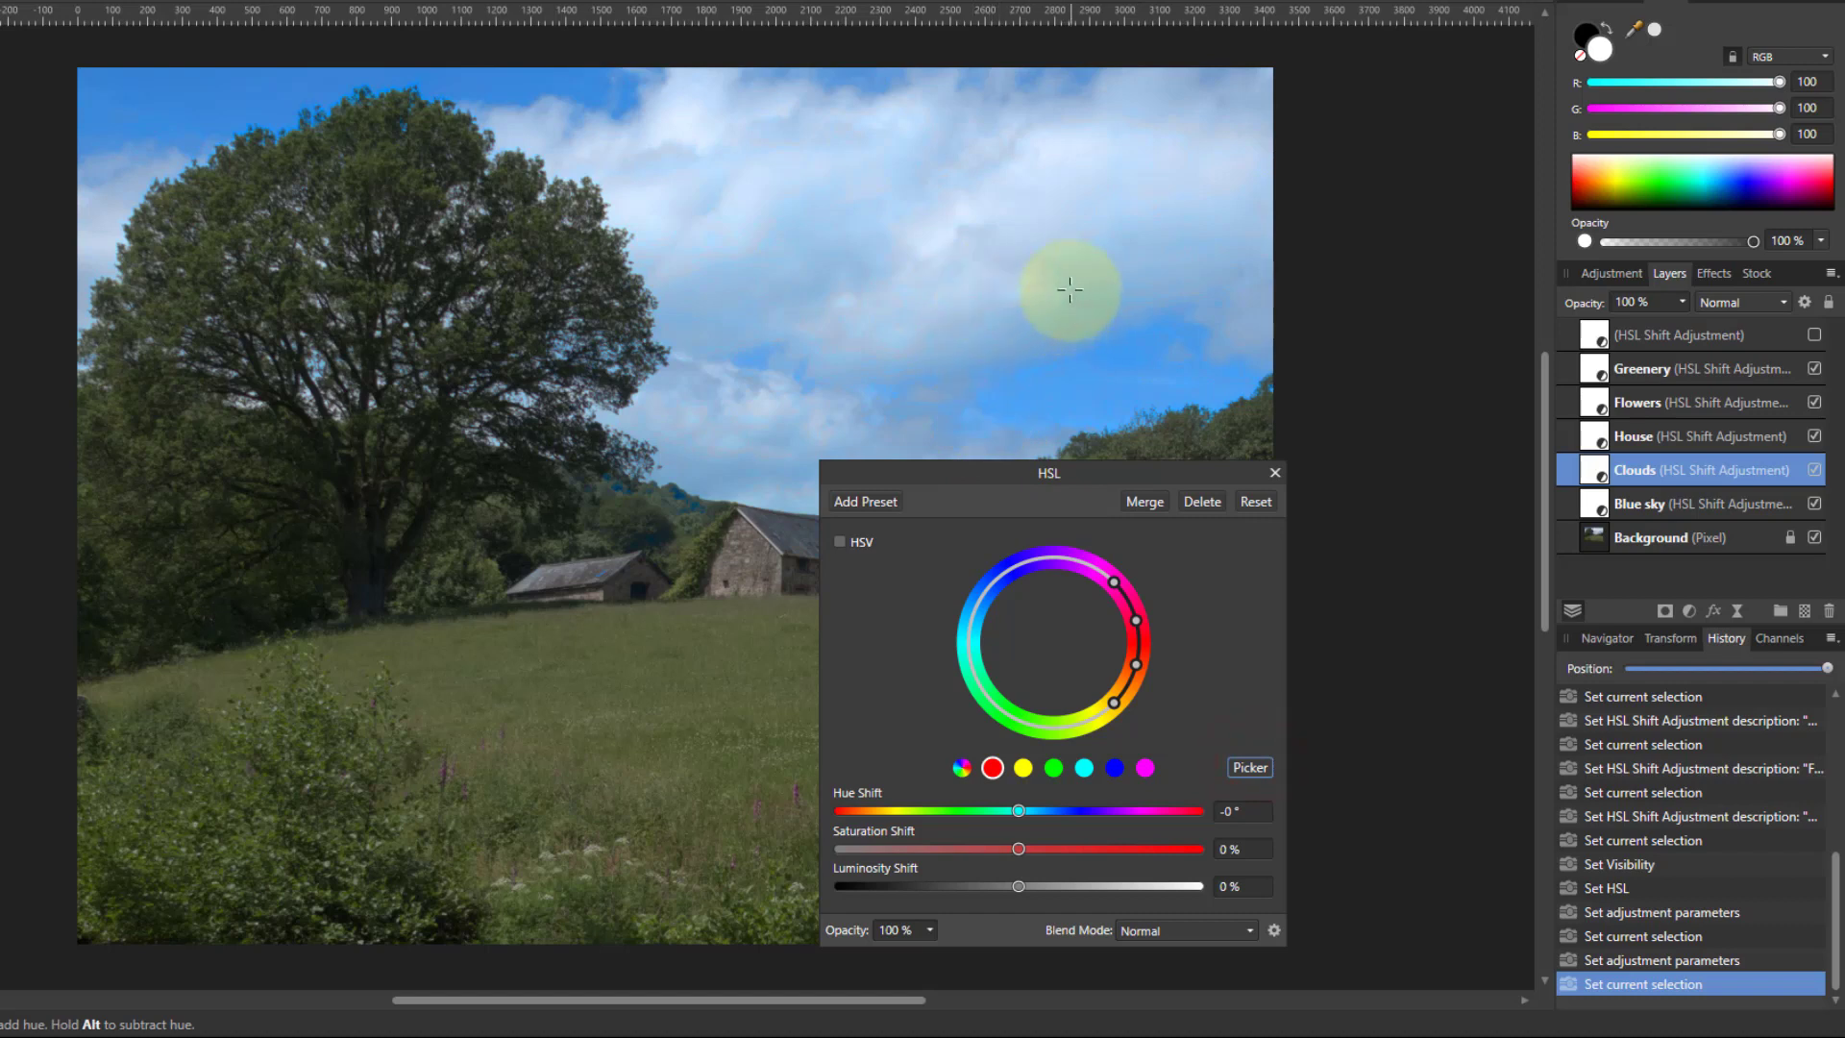
pyautogui.click(1046, 258)
pyautogui.click(977, 288)
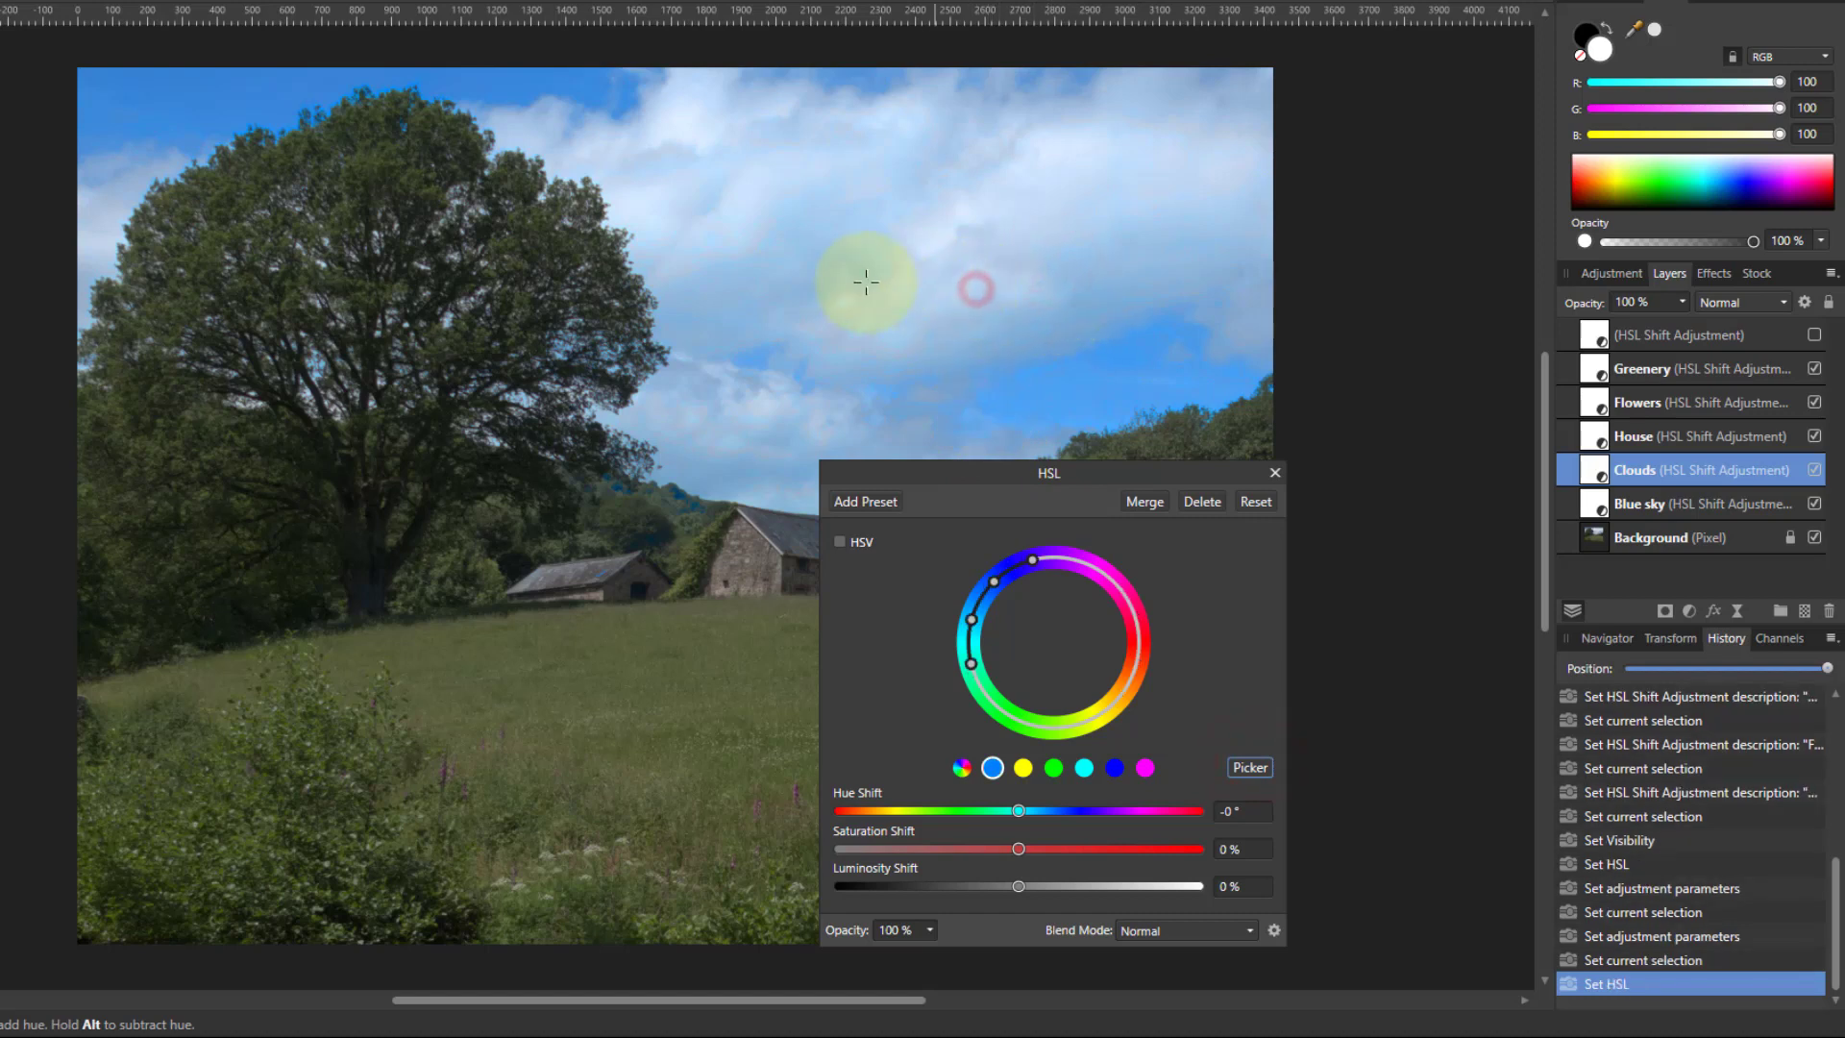
pyautogui.click(860, 284)
pyautogui.click(1089, 235)
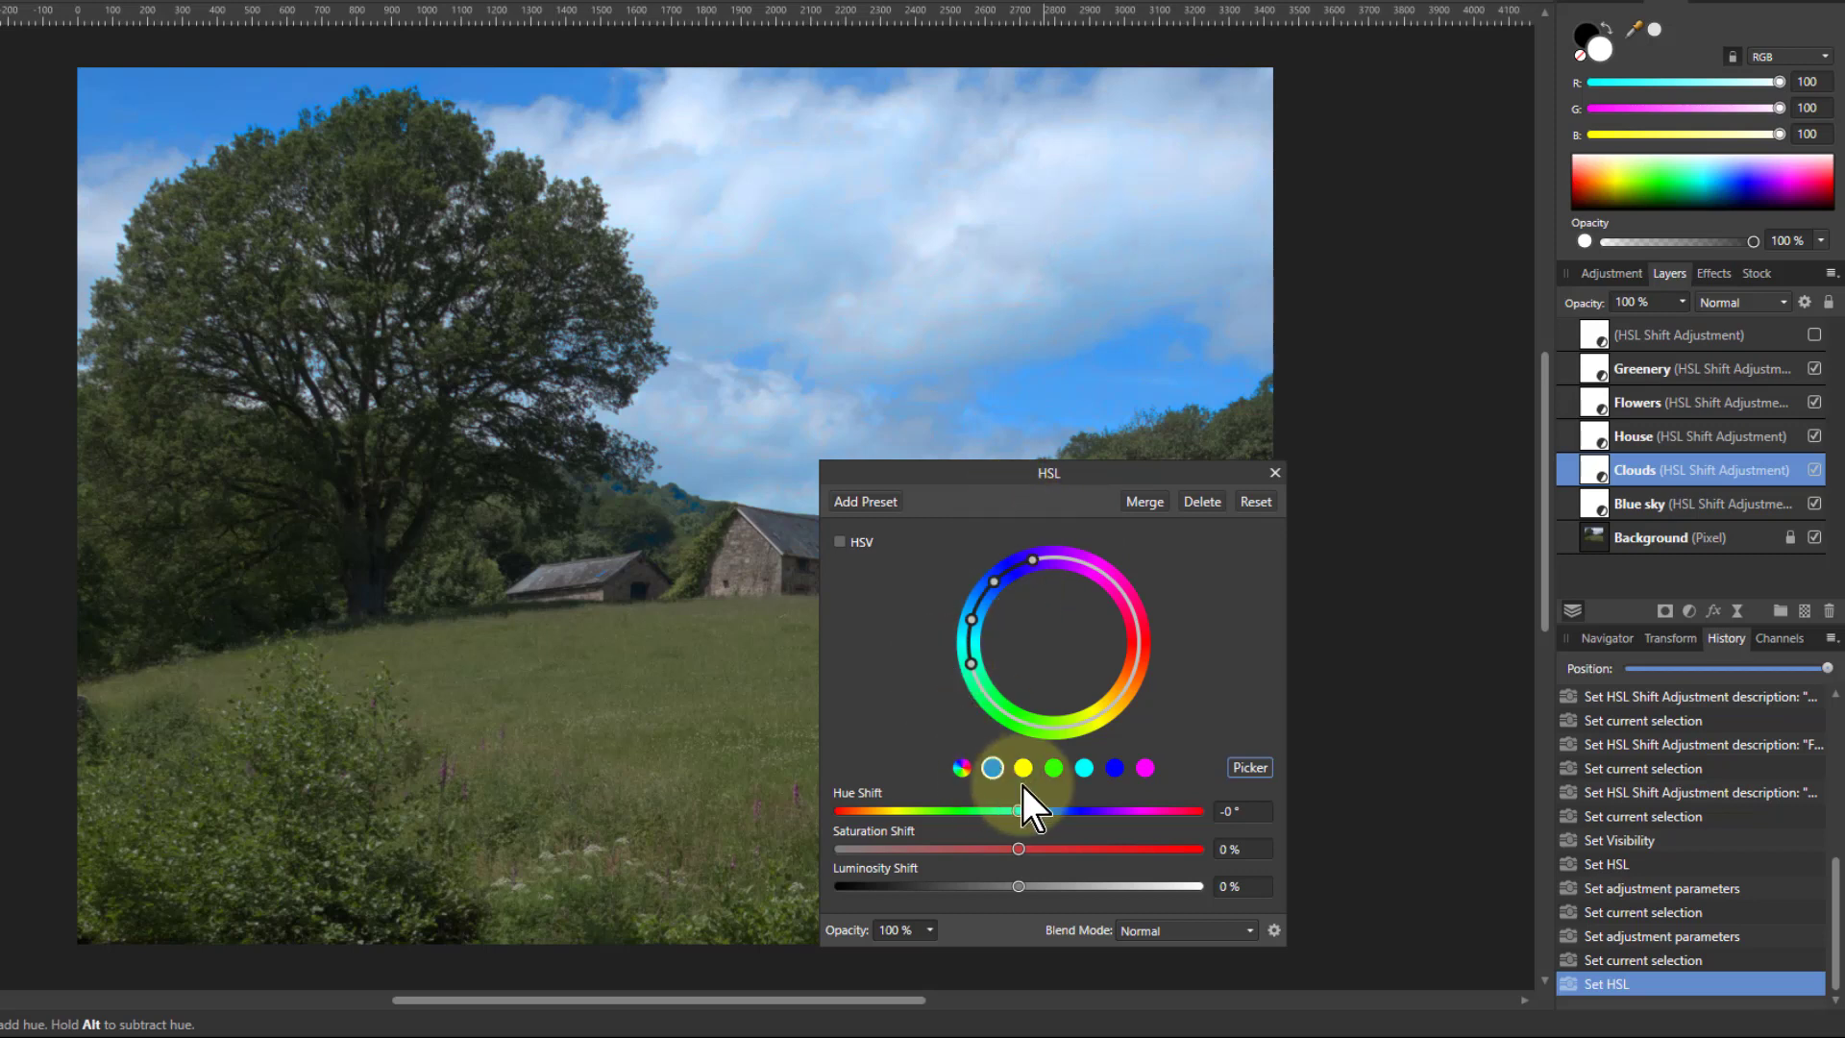
pyautogui.click(899, 358)
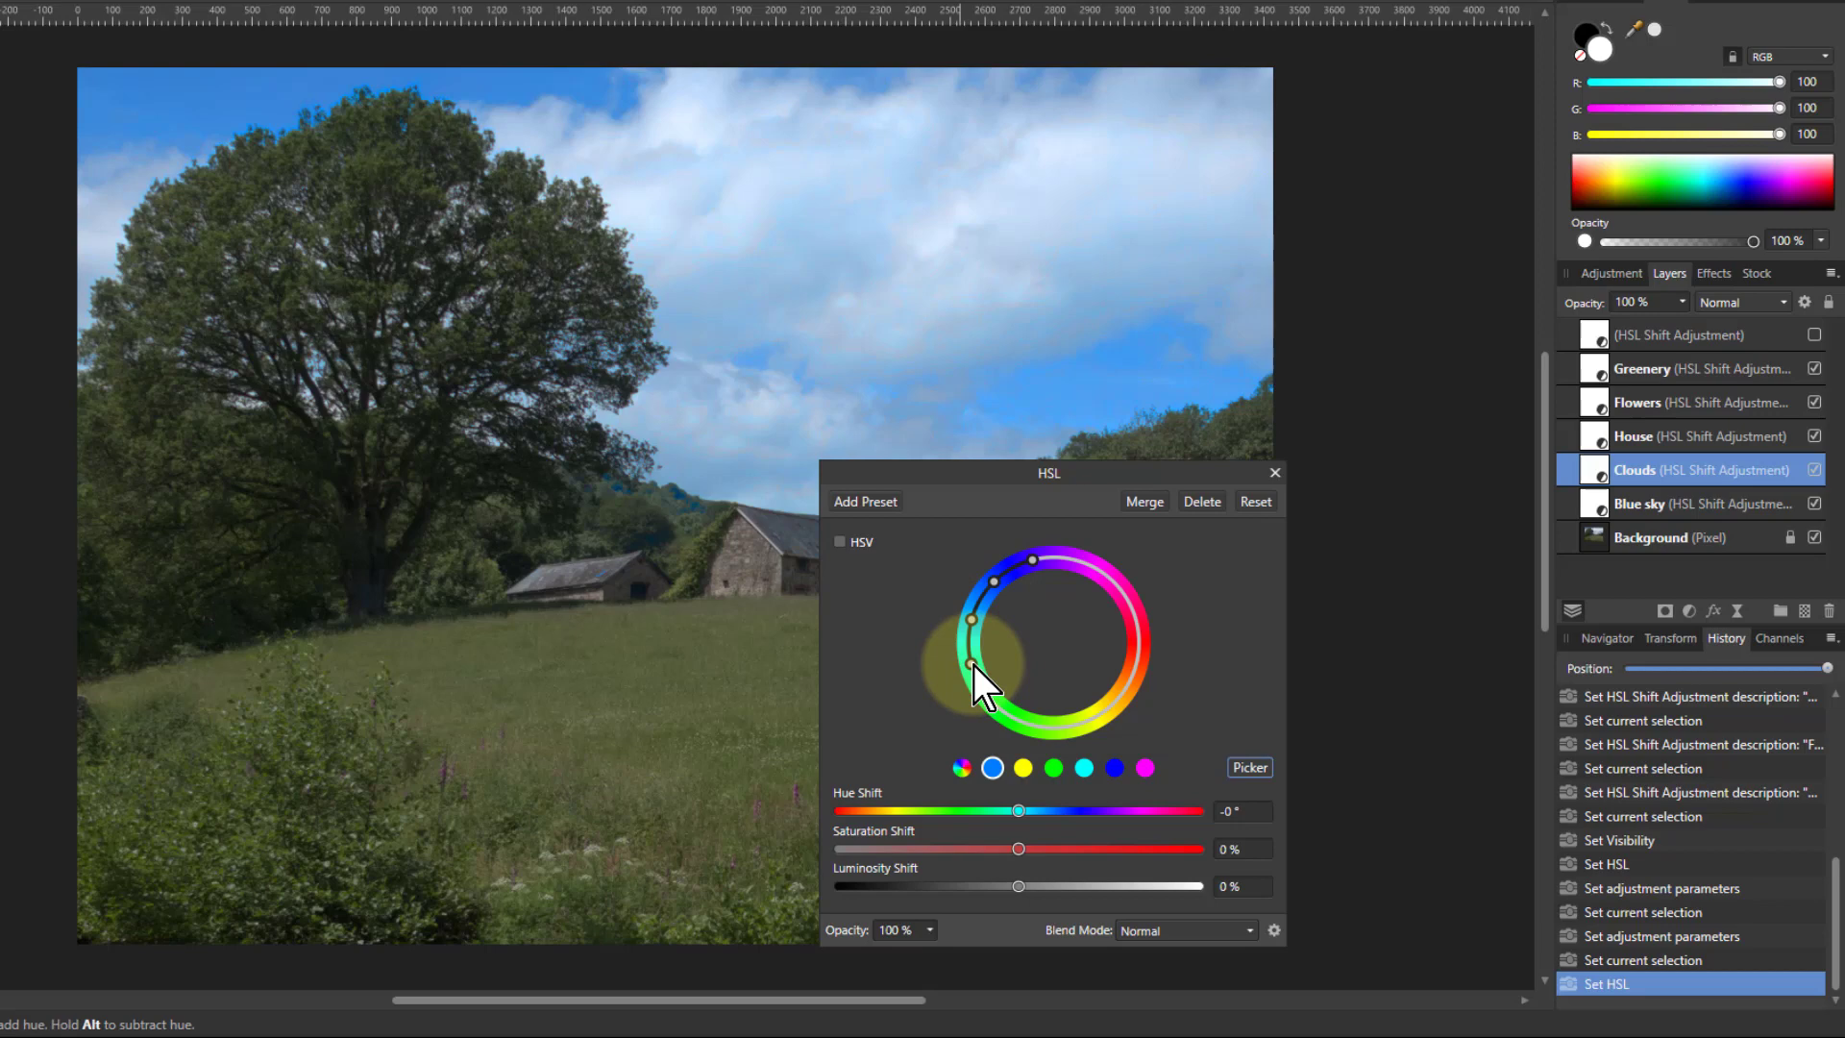
pyautogui.moveTo(972, 667); pyautogui.dragTo(967, 634)
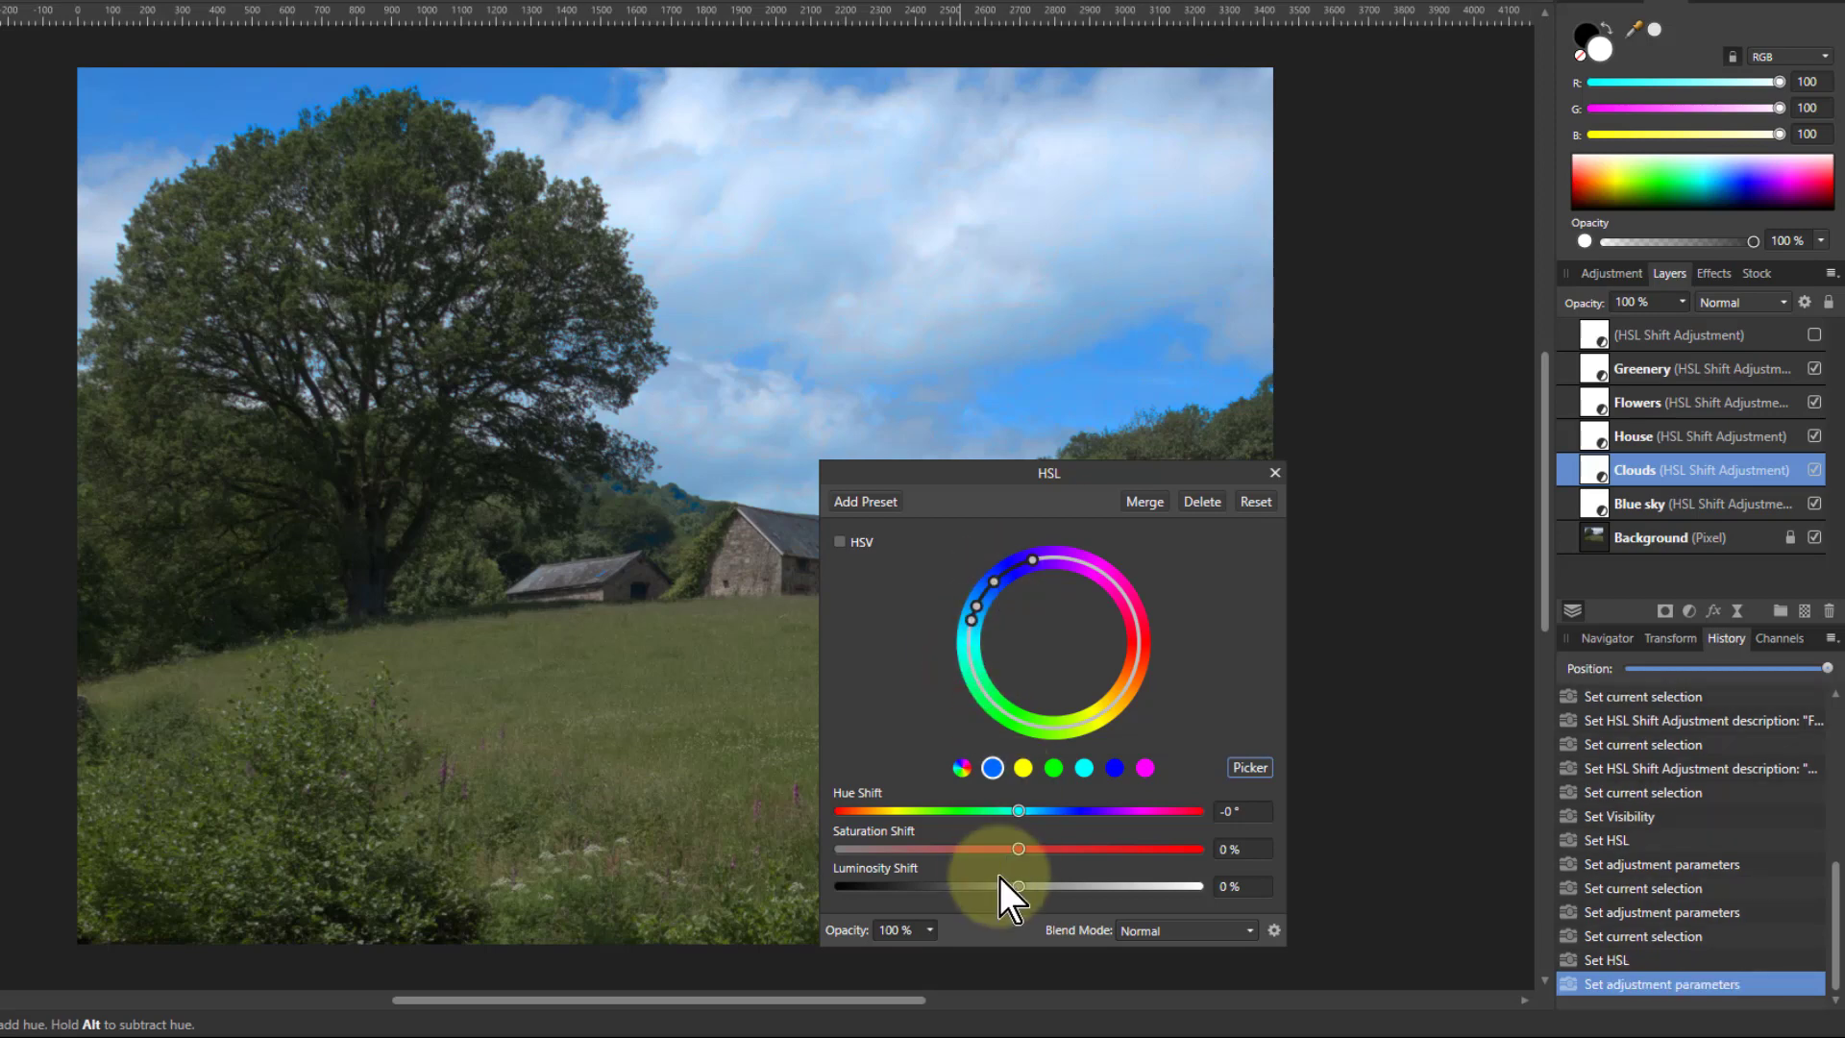
# Step: Set the Clouds blue range to −53% saturation and 33% luminosity
pyautogui.moveTo(1022, 852); pyautogui.dragTo(848, 860)
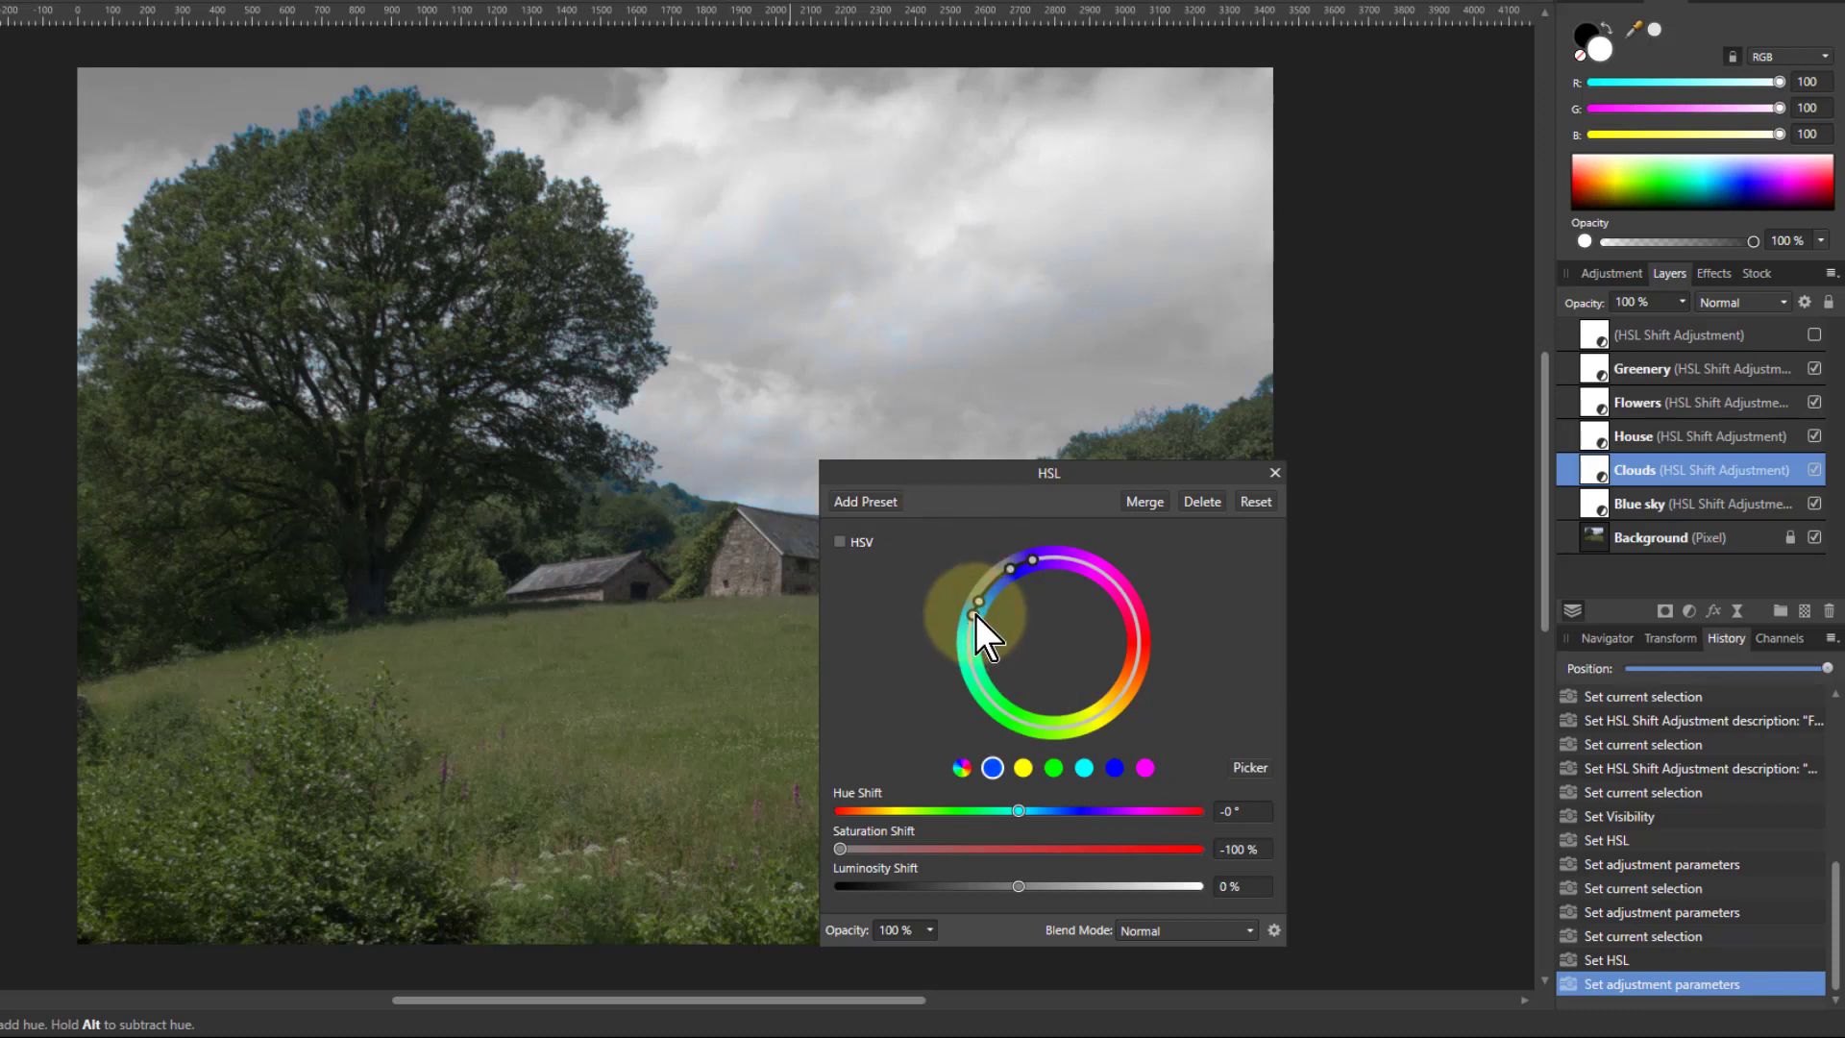
pyautogui.moveTo(977, 611); pyautogui.dragTo(976, 608)
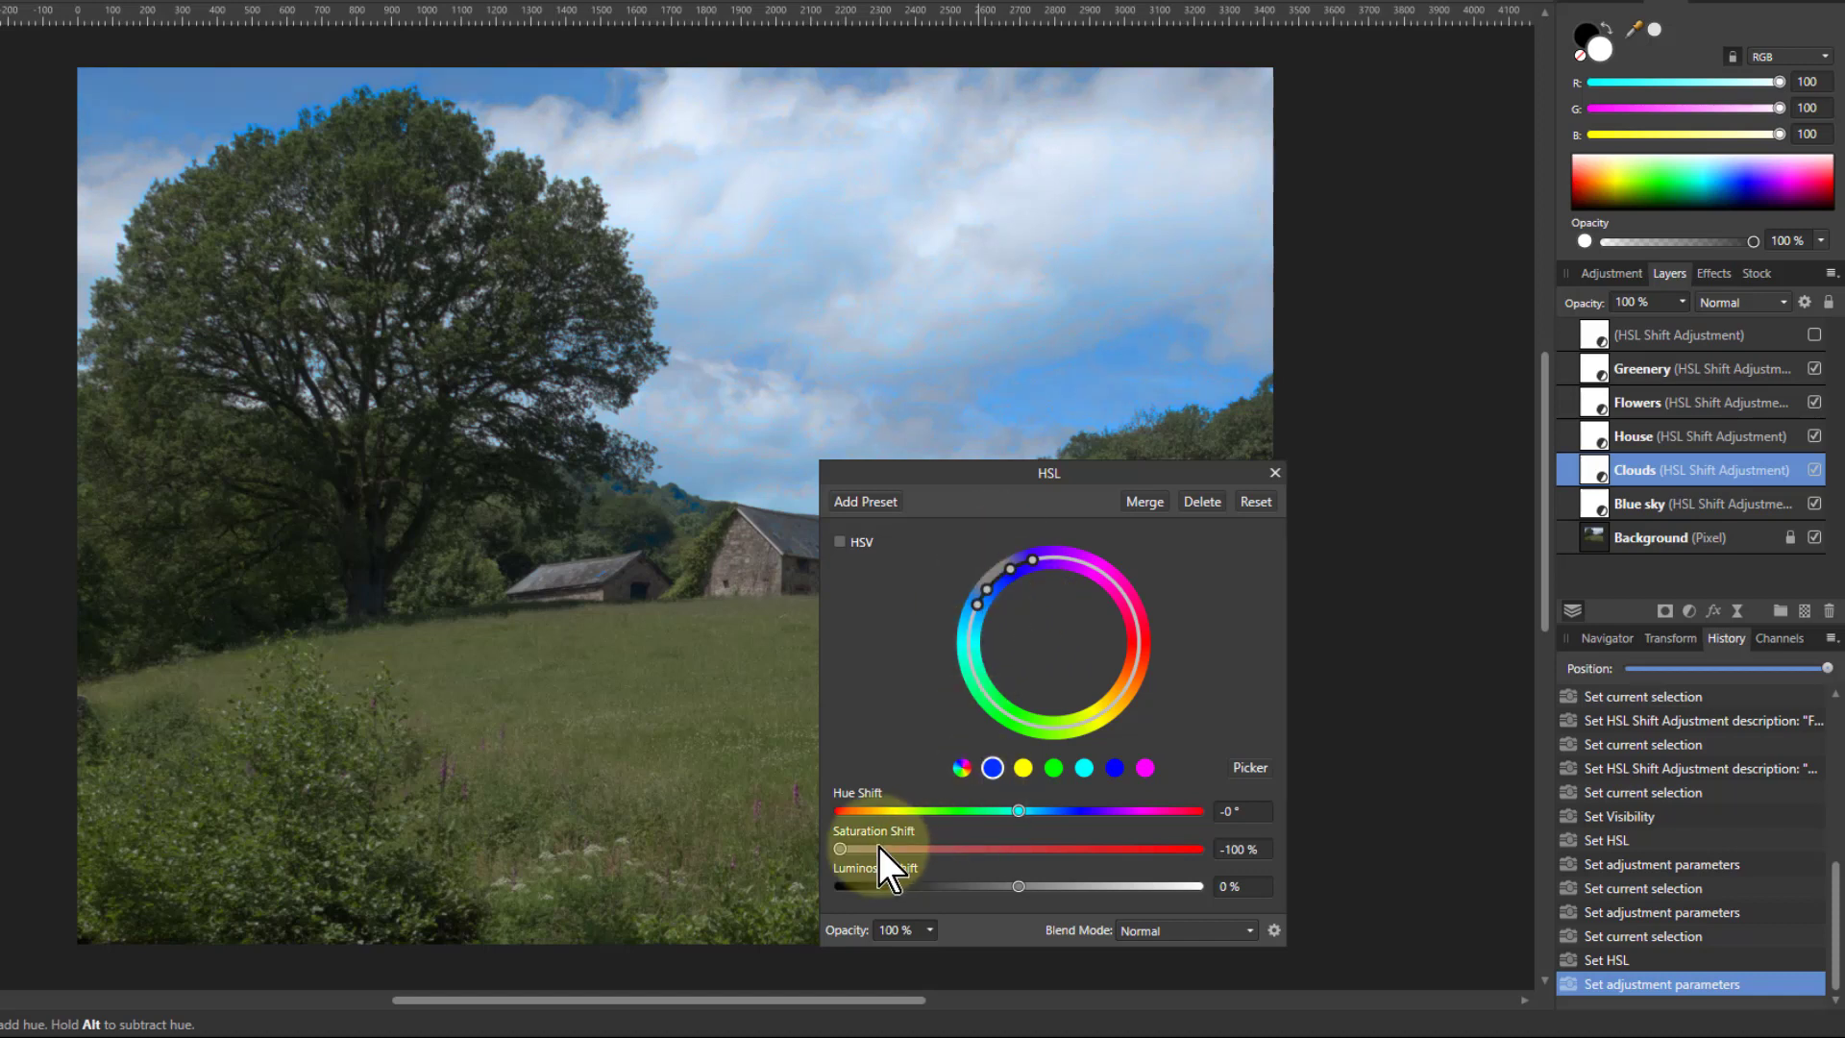
pyautogui.moveTo(844, 849); pyautogui.dragTo(919, 861)
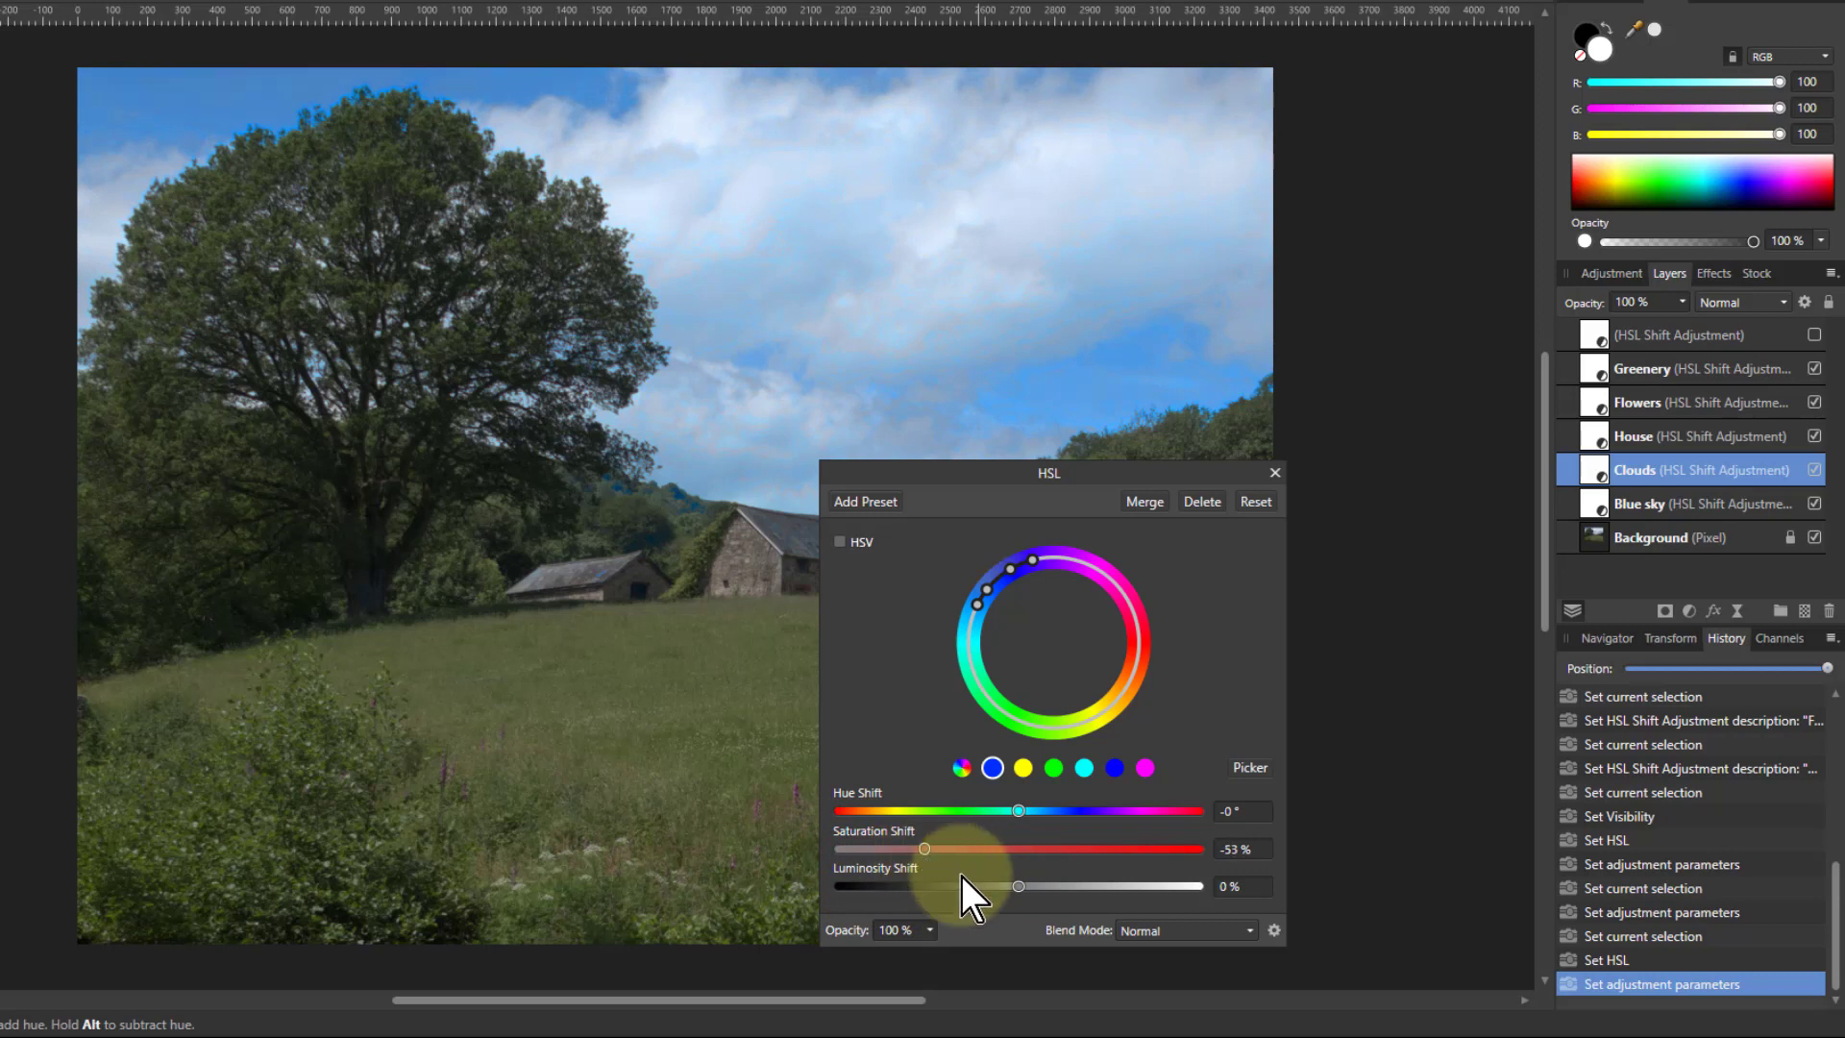
pyautogui.moveTo(1019, 885); pyautogui.dragTo(1078, 884)
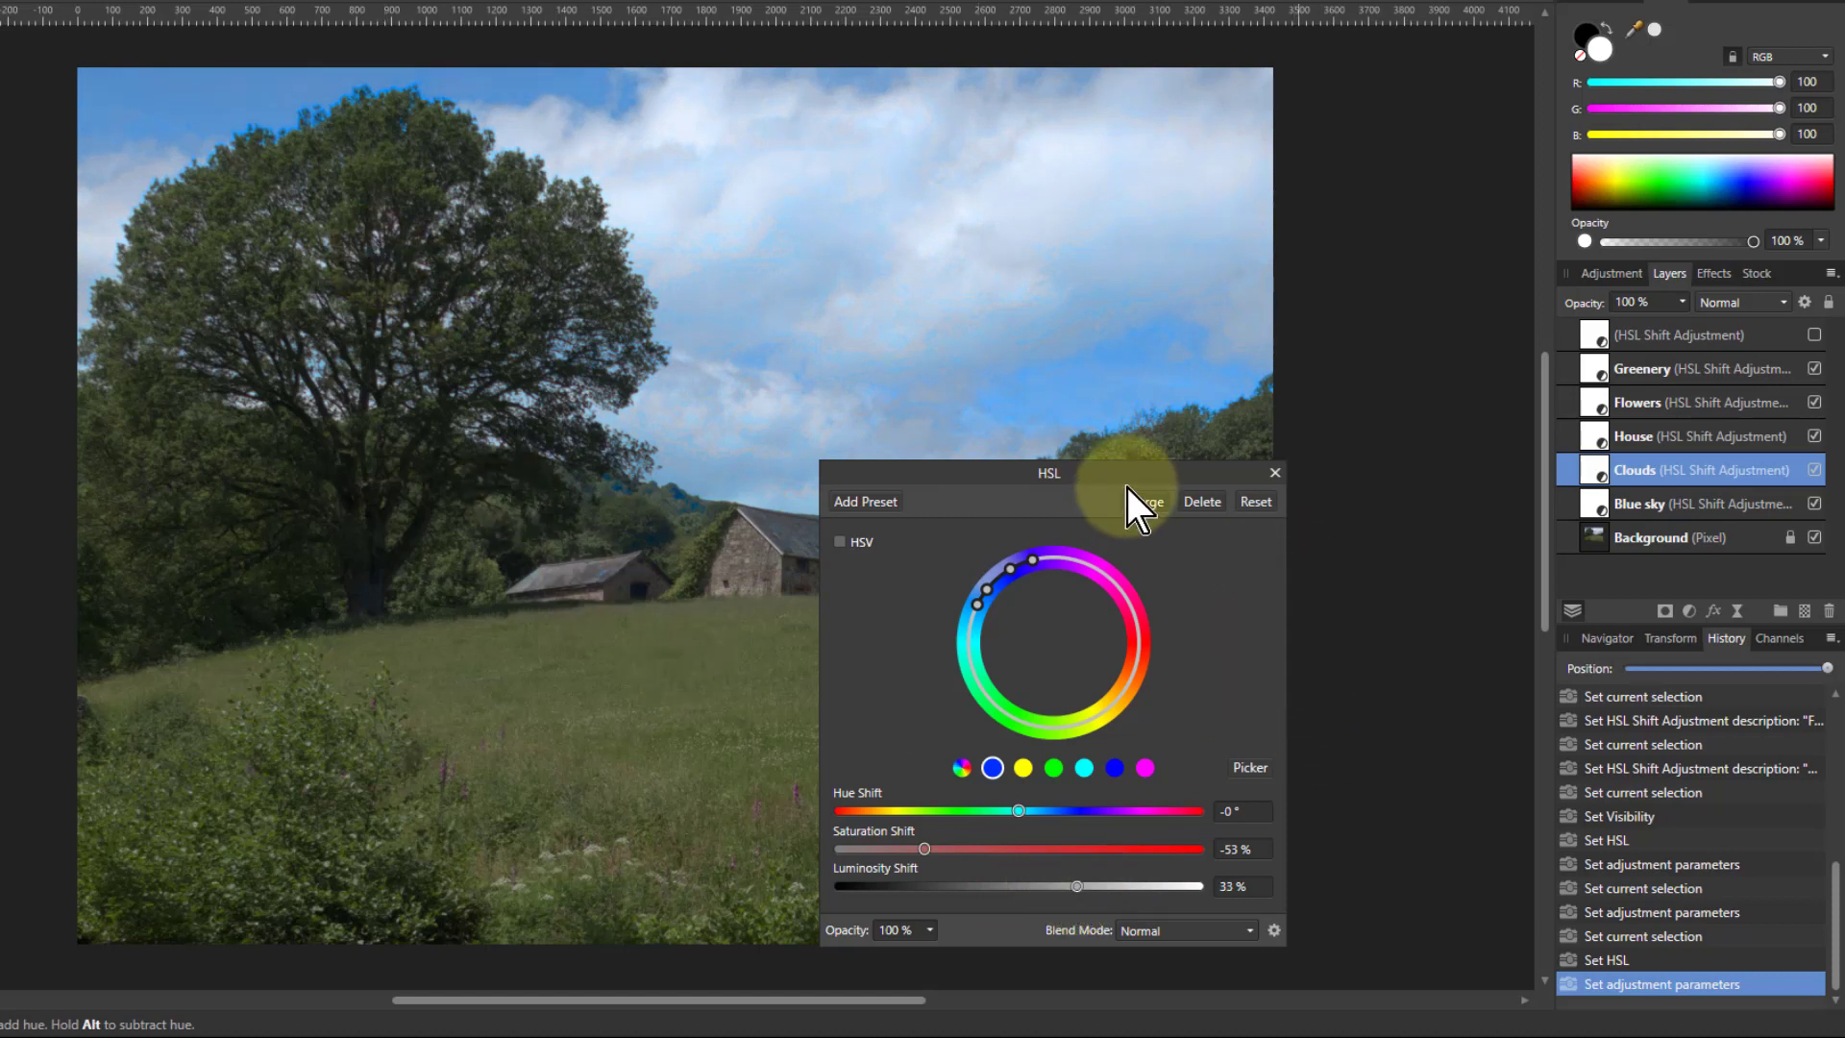
pyautogui.moveTo(1185, 488); pyautogui.dragTo(1399, 486)
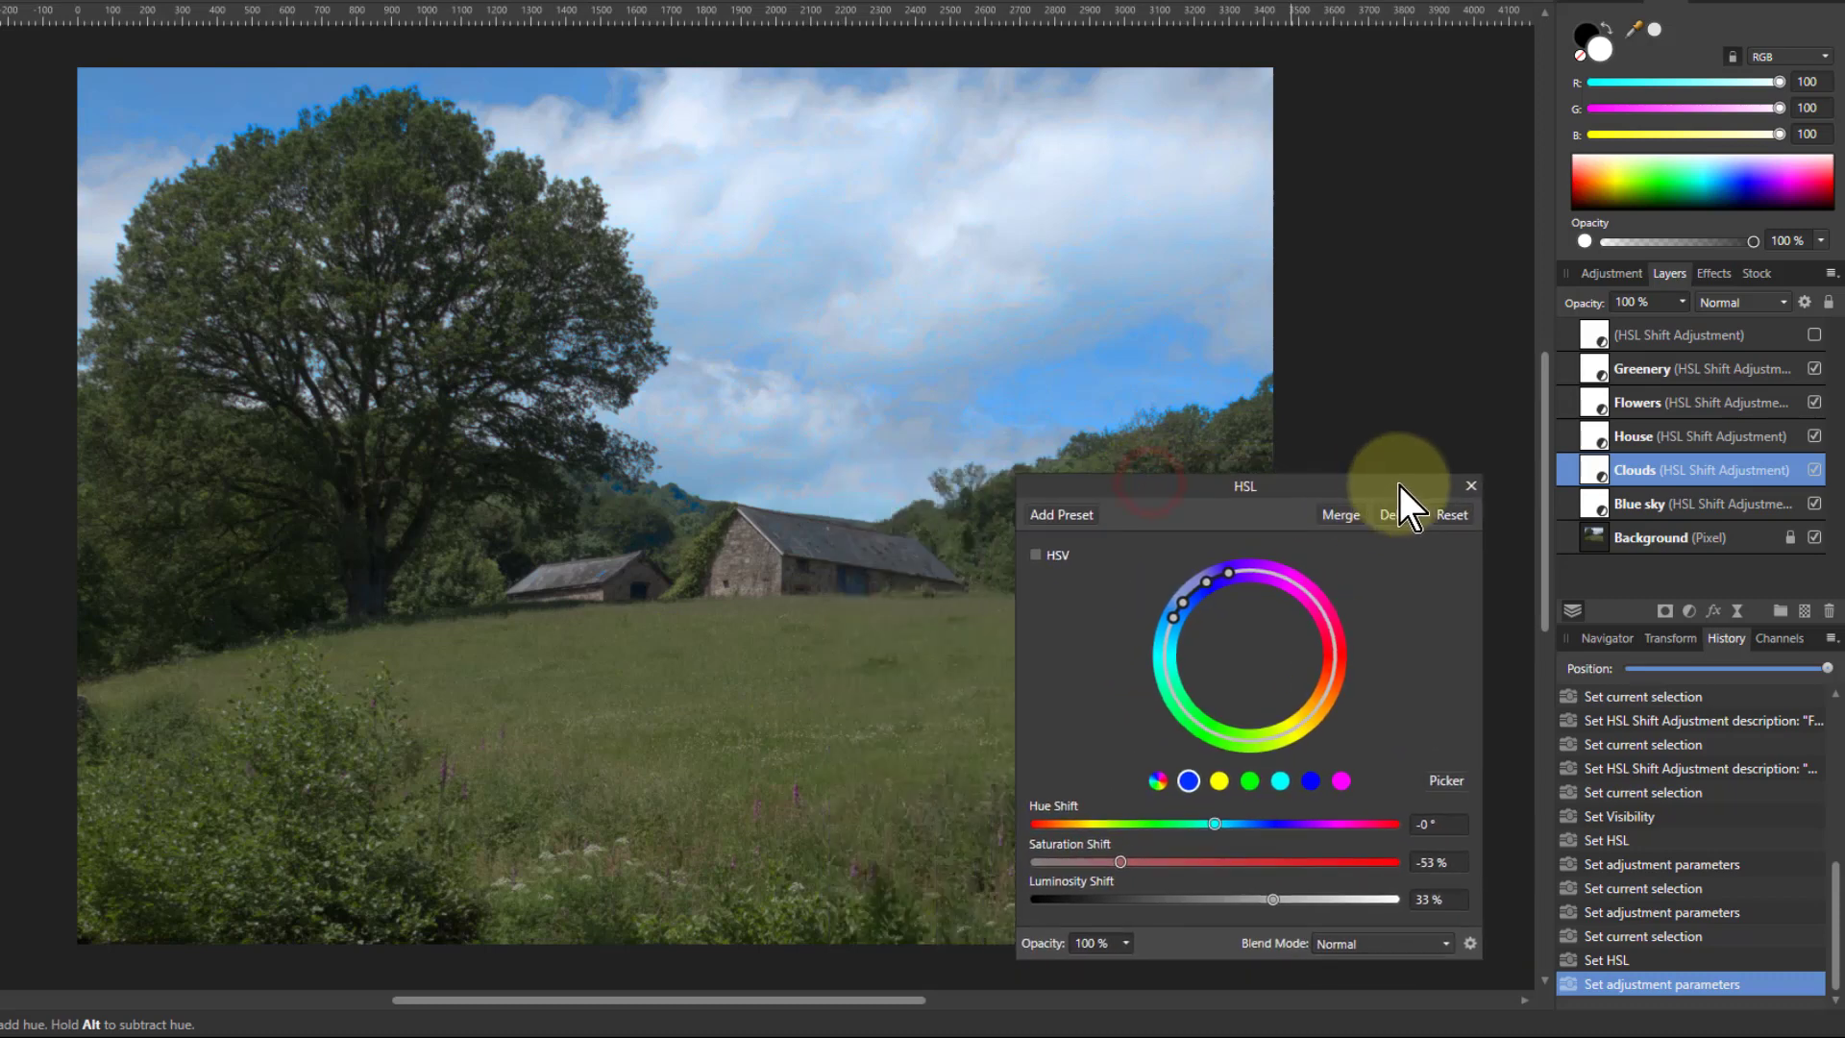
# Step: On House, sample the barn wall's orange, boost it to 100% saturation, widened toward yellow
pyautogui.click(1599, 434)
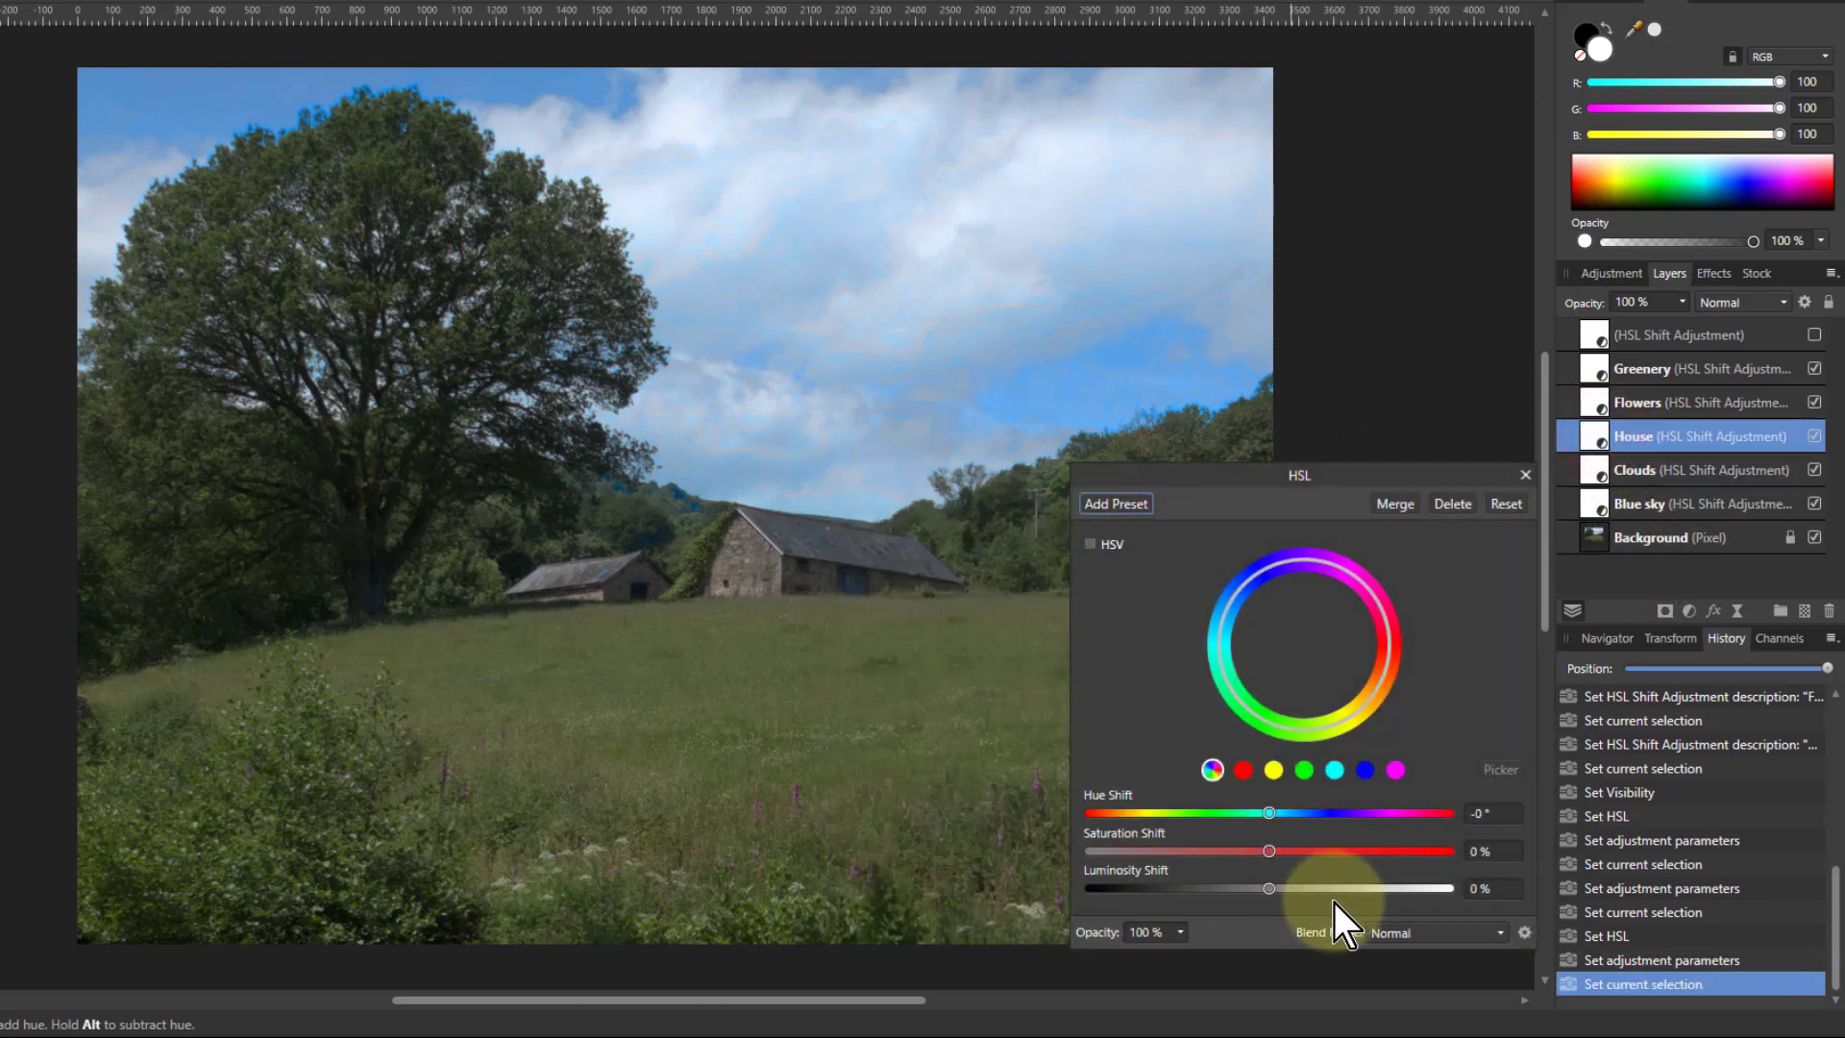
pyautogui.click(1238, 769)
pyautogui.click(1507, 769)
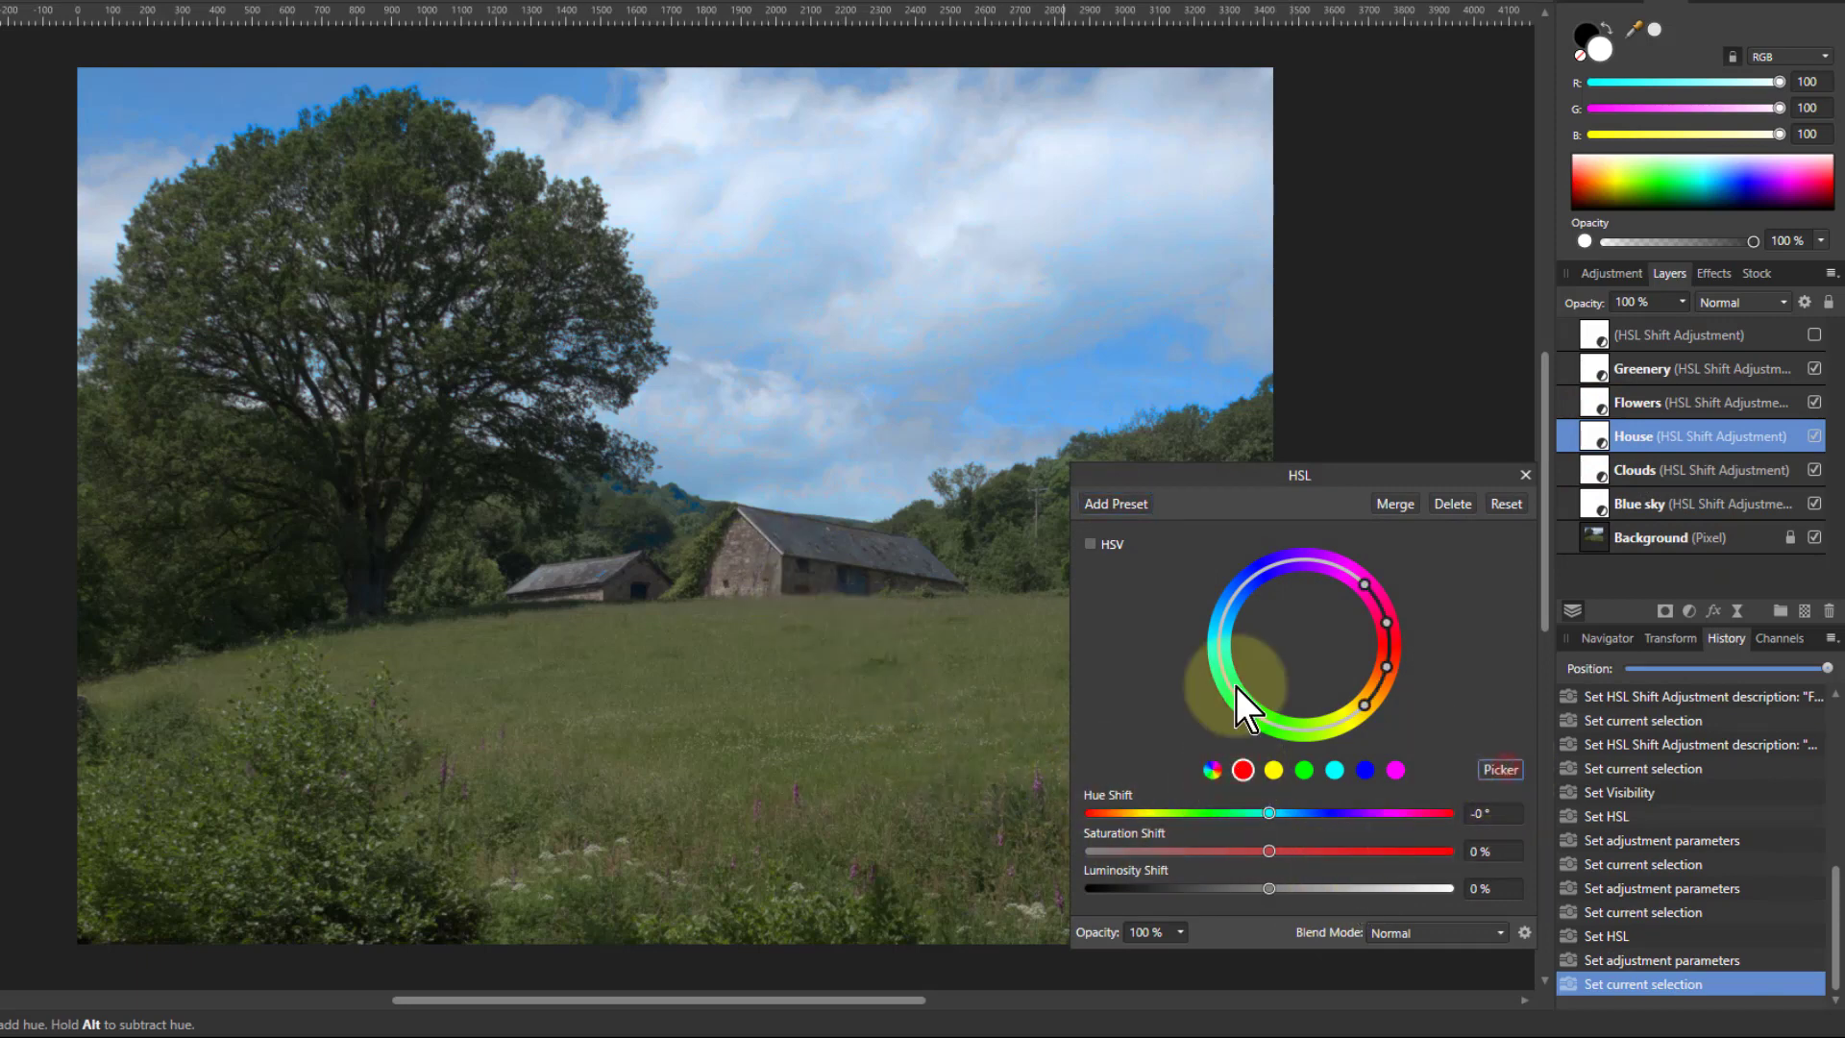
pyautogui.click(734, 544)
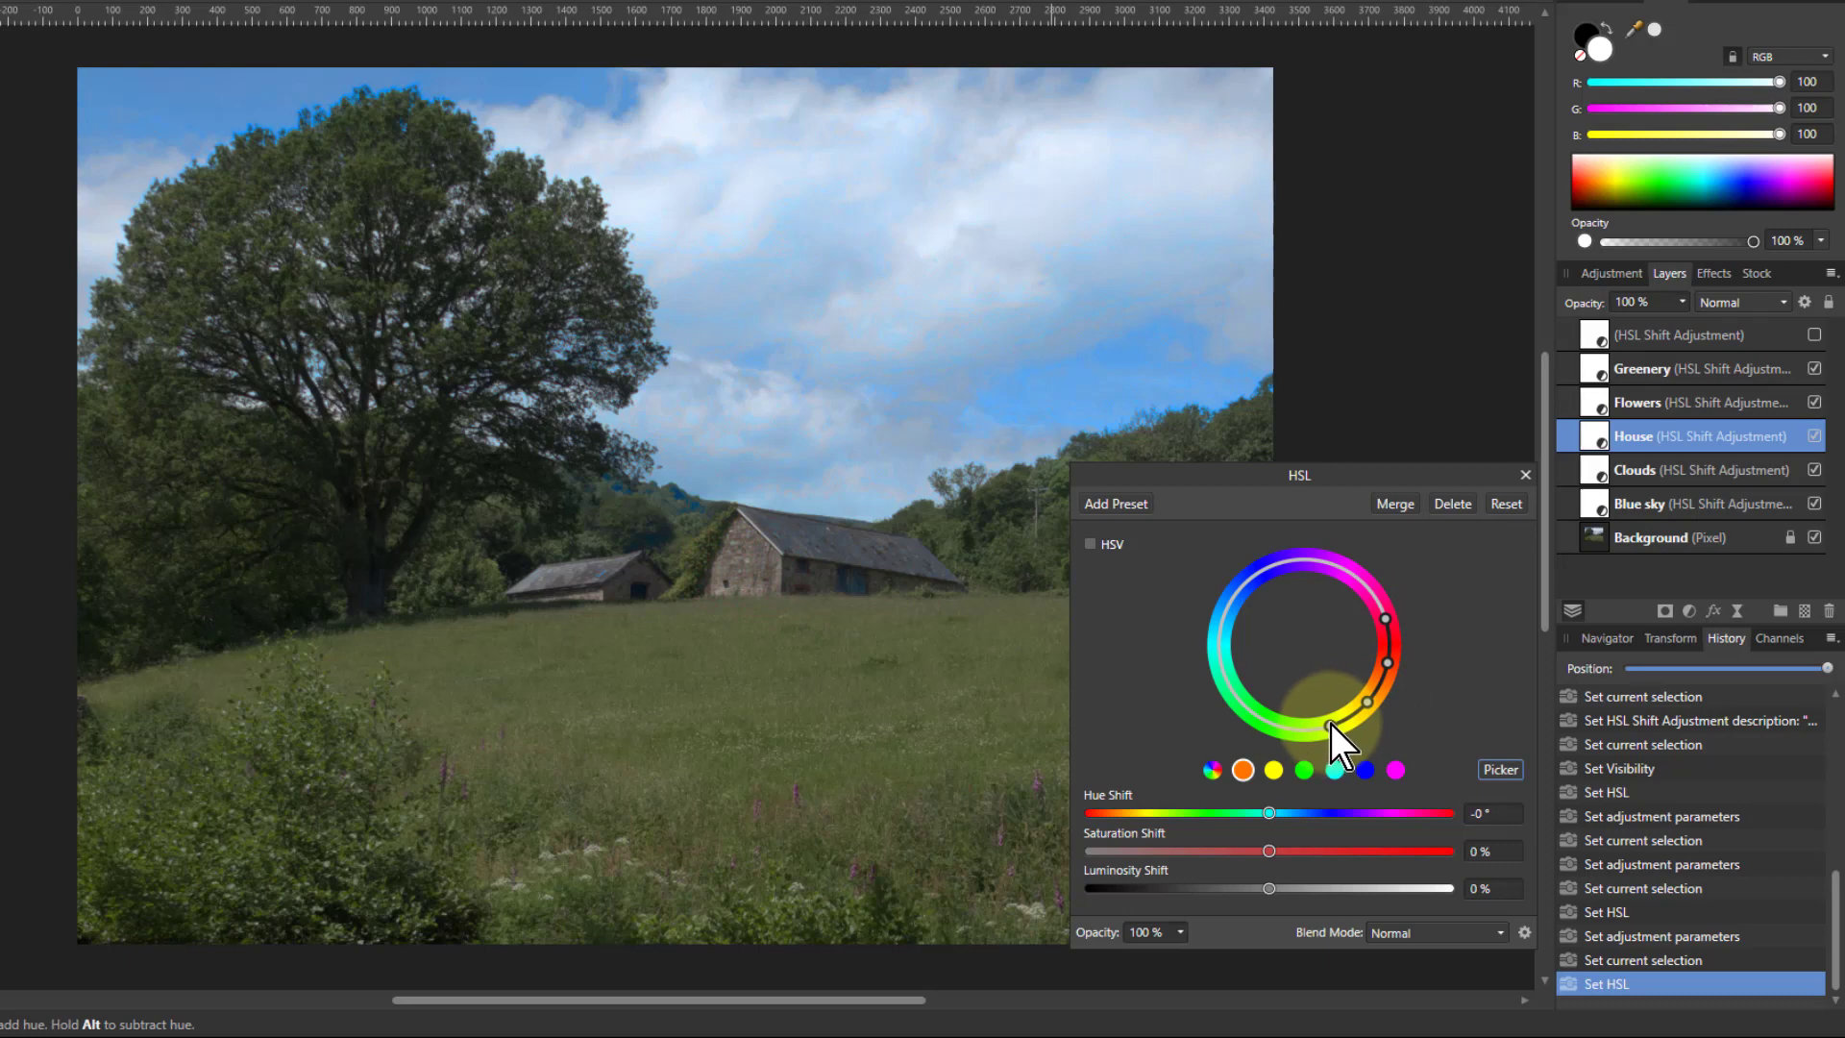
pyautogui.moveTo(1330, 724); pyautogui.dragTo(1351, 722)
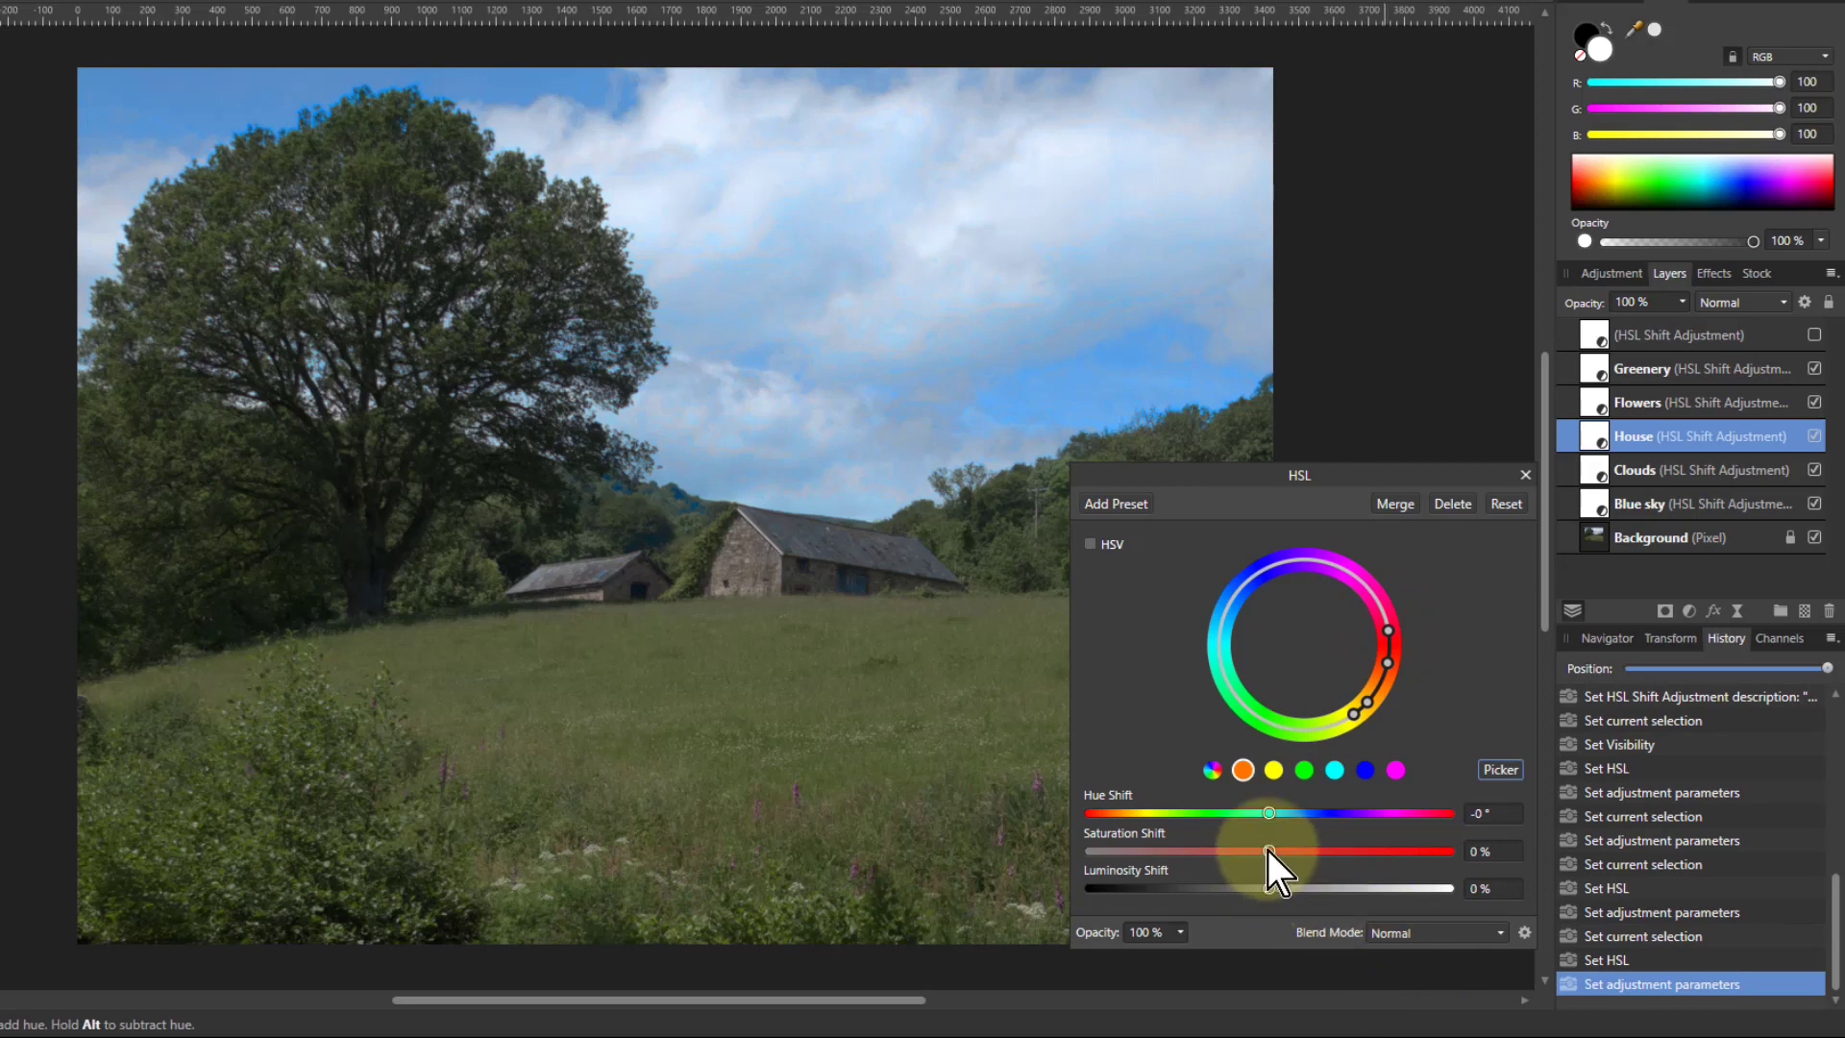
pyautogui.moveTo(1268, 851); pyautogui.dragTo(1623, 853)
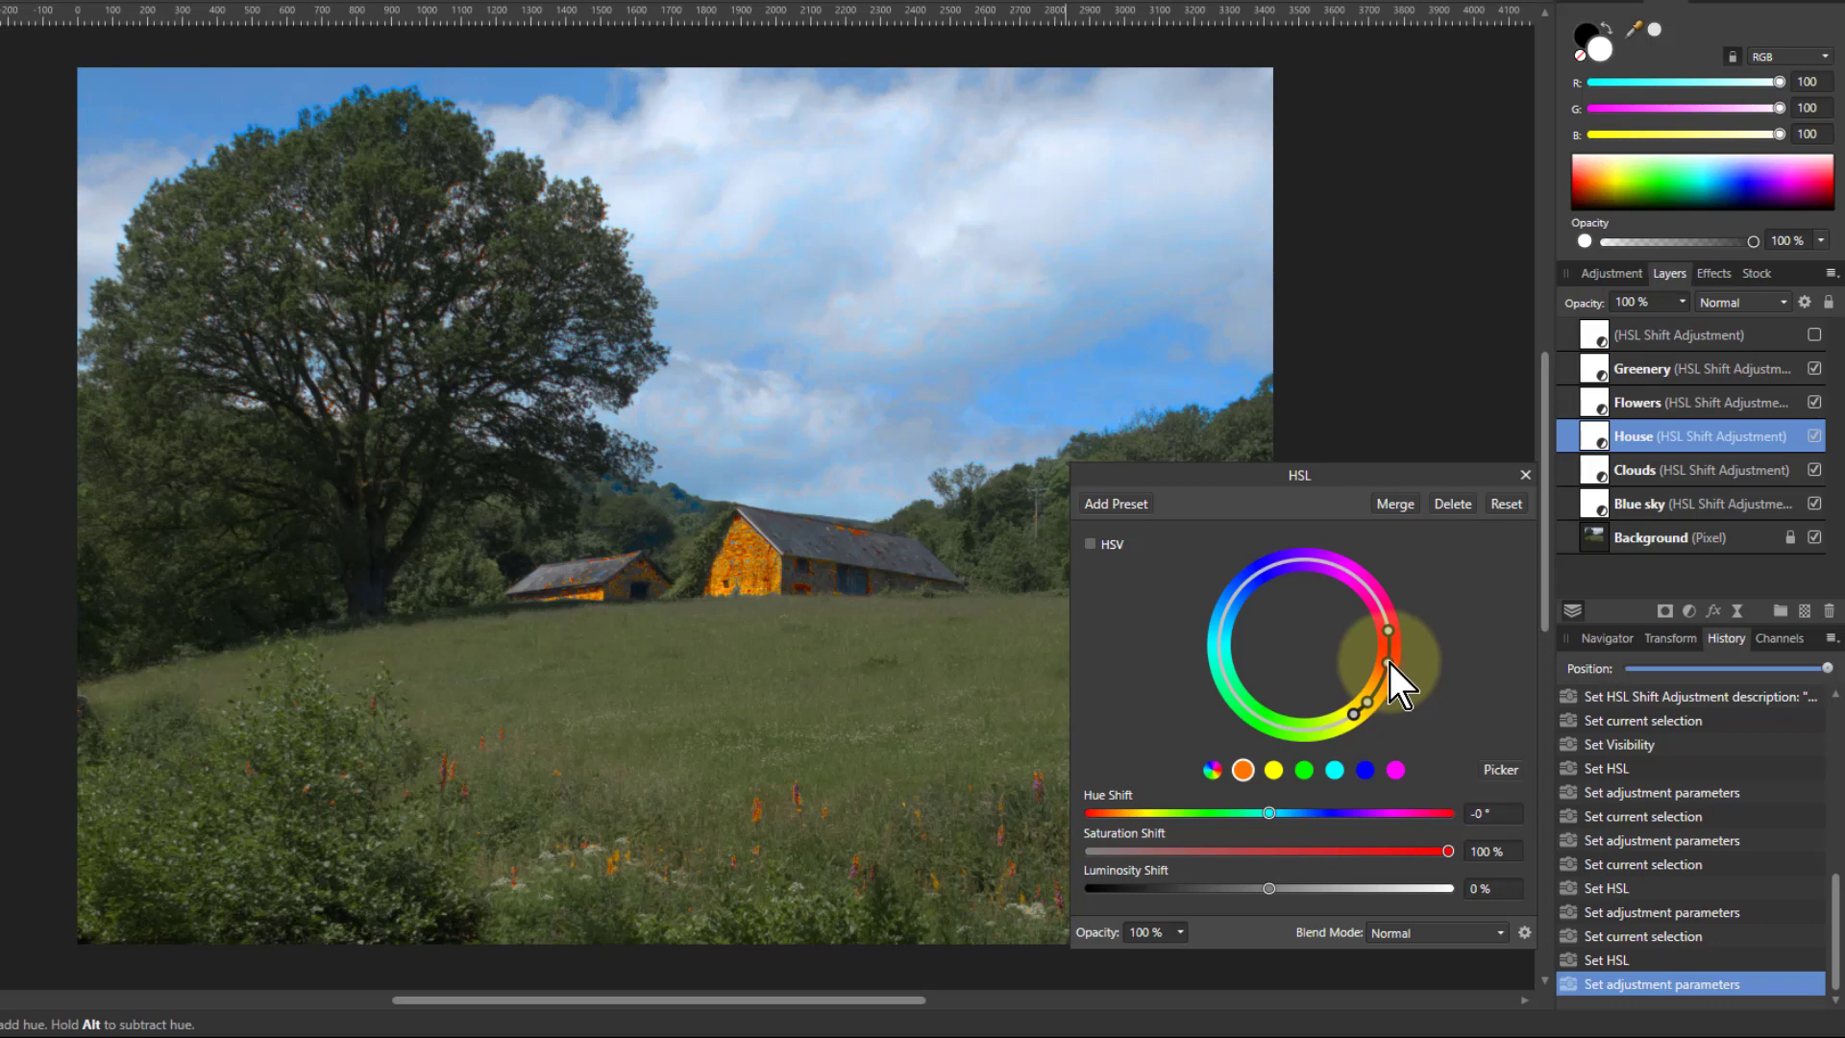
pyautogui.moveTo(1389, 663); pyautogui.dragTo(1392, 649)
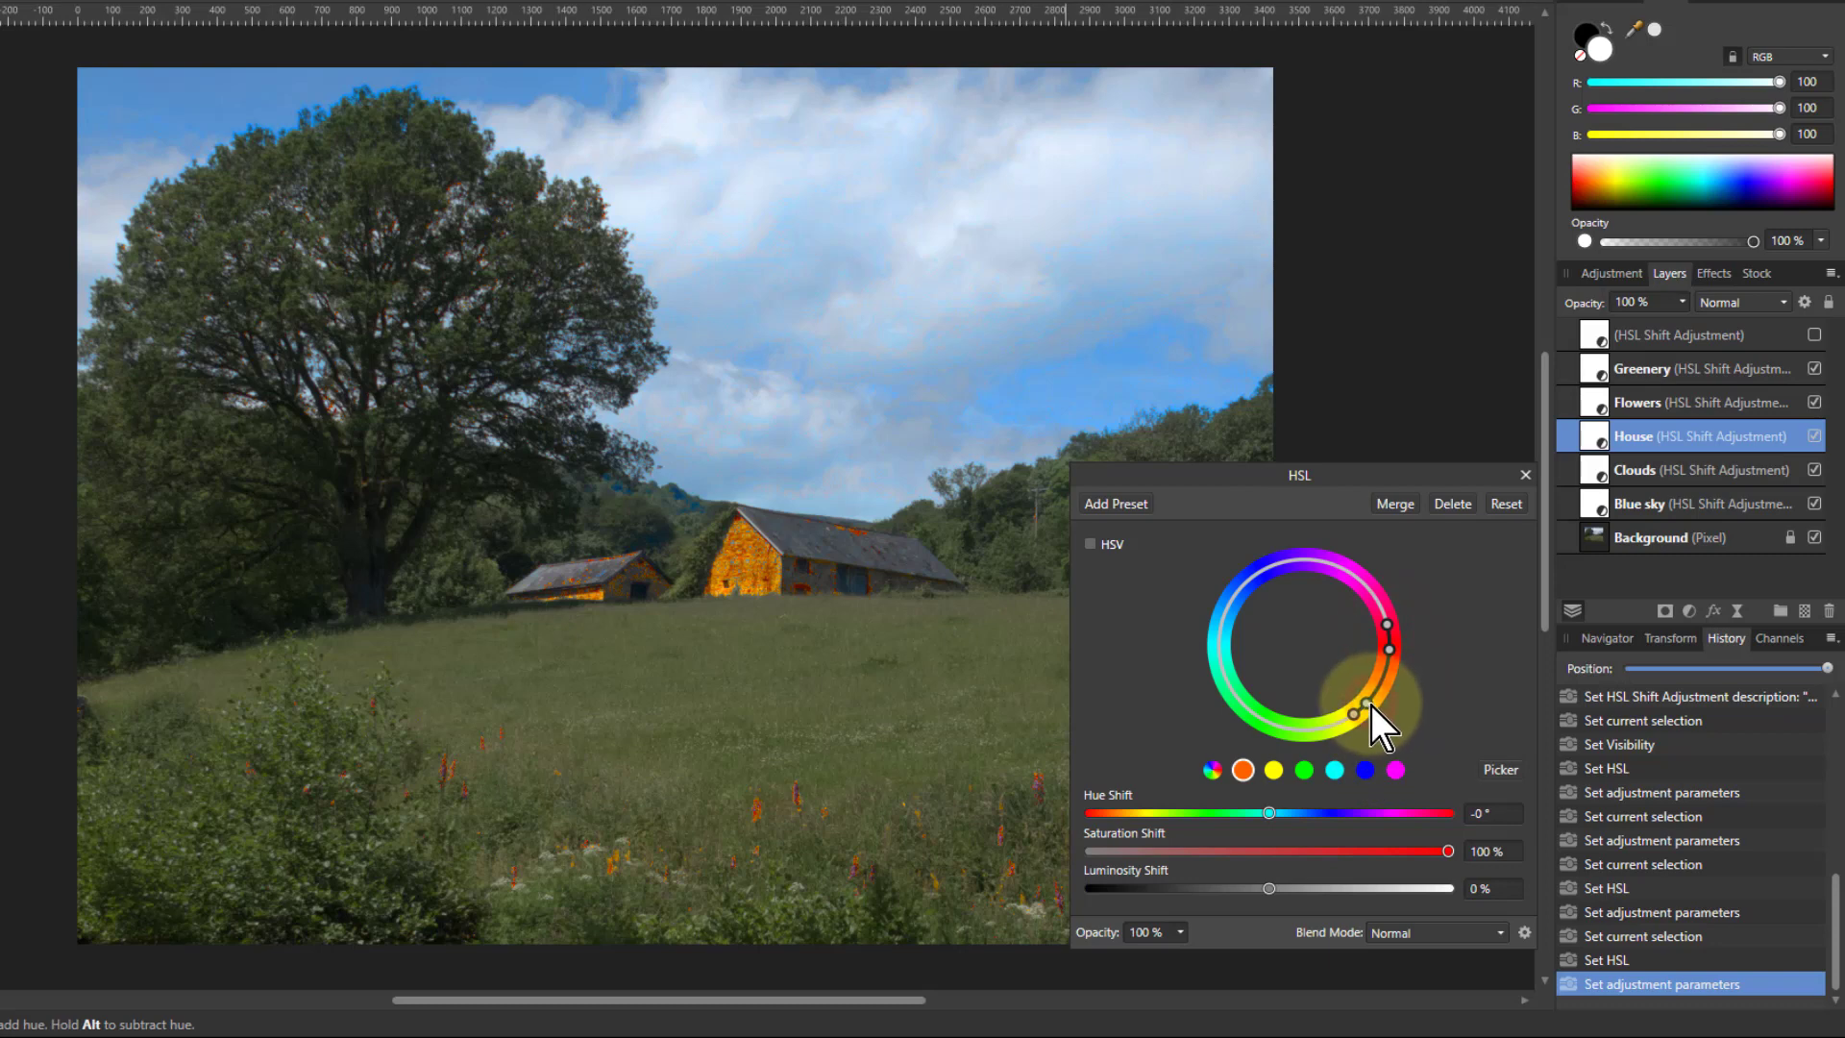
pyautogui.moveTo(1365, 707); pyautogui.dragTo(1344, 724)
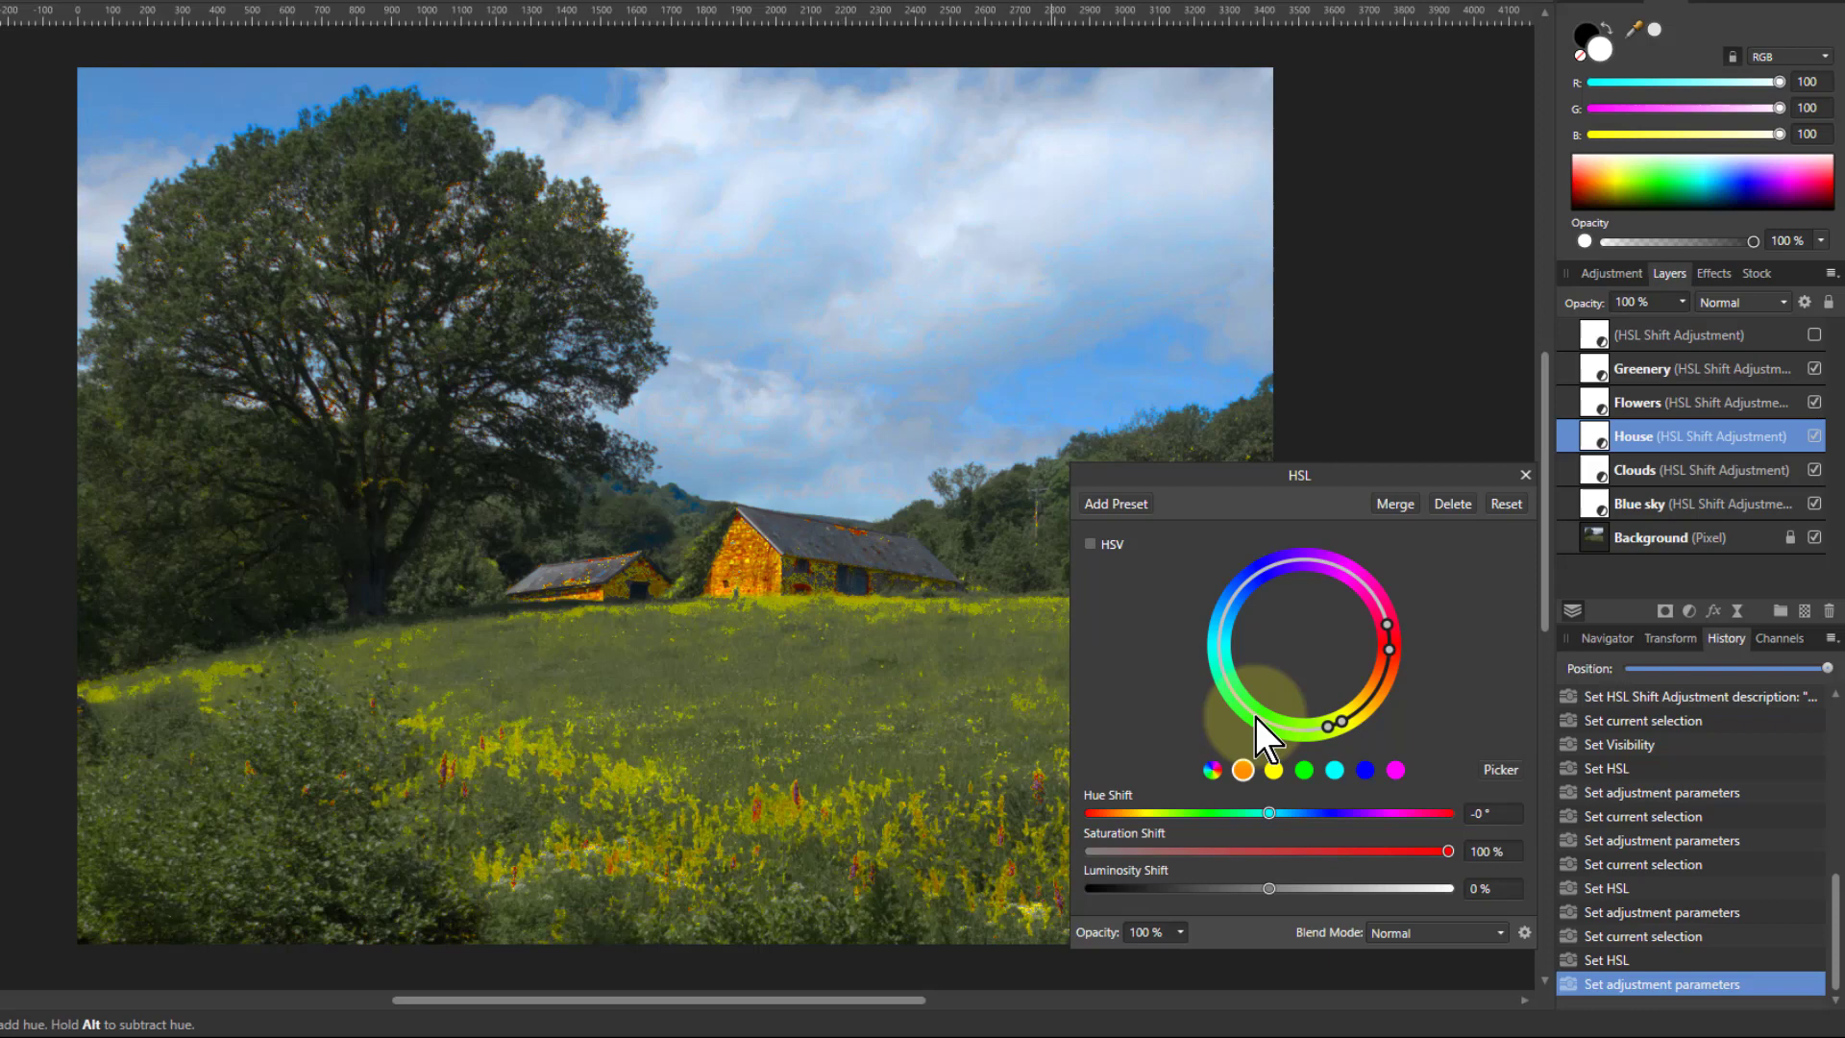
pyautogui.moveTo(1337, 725); pyautogui.dragTo(1333, 725)
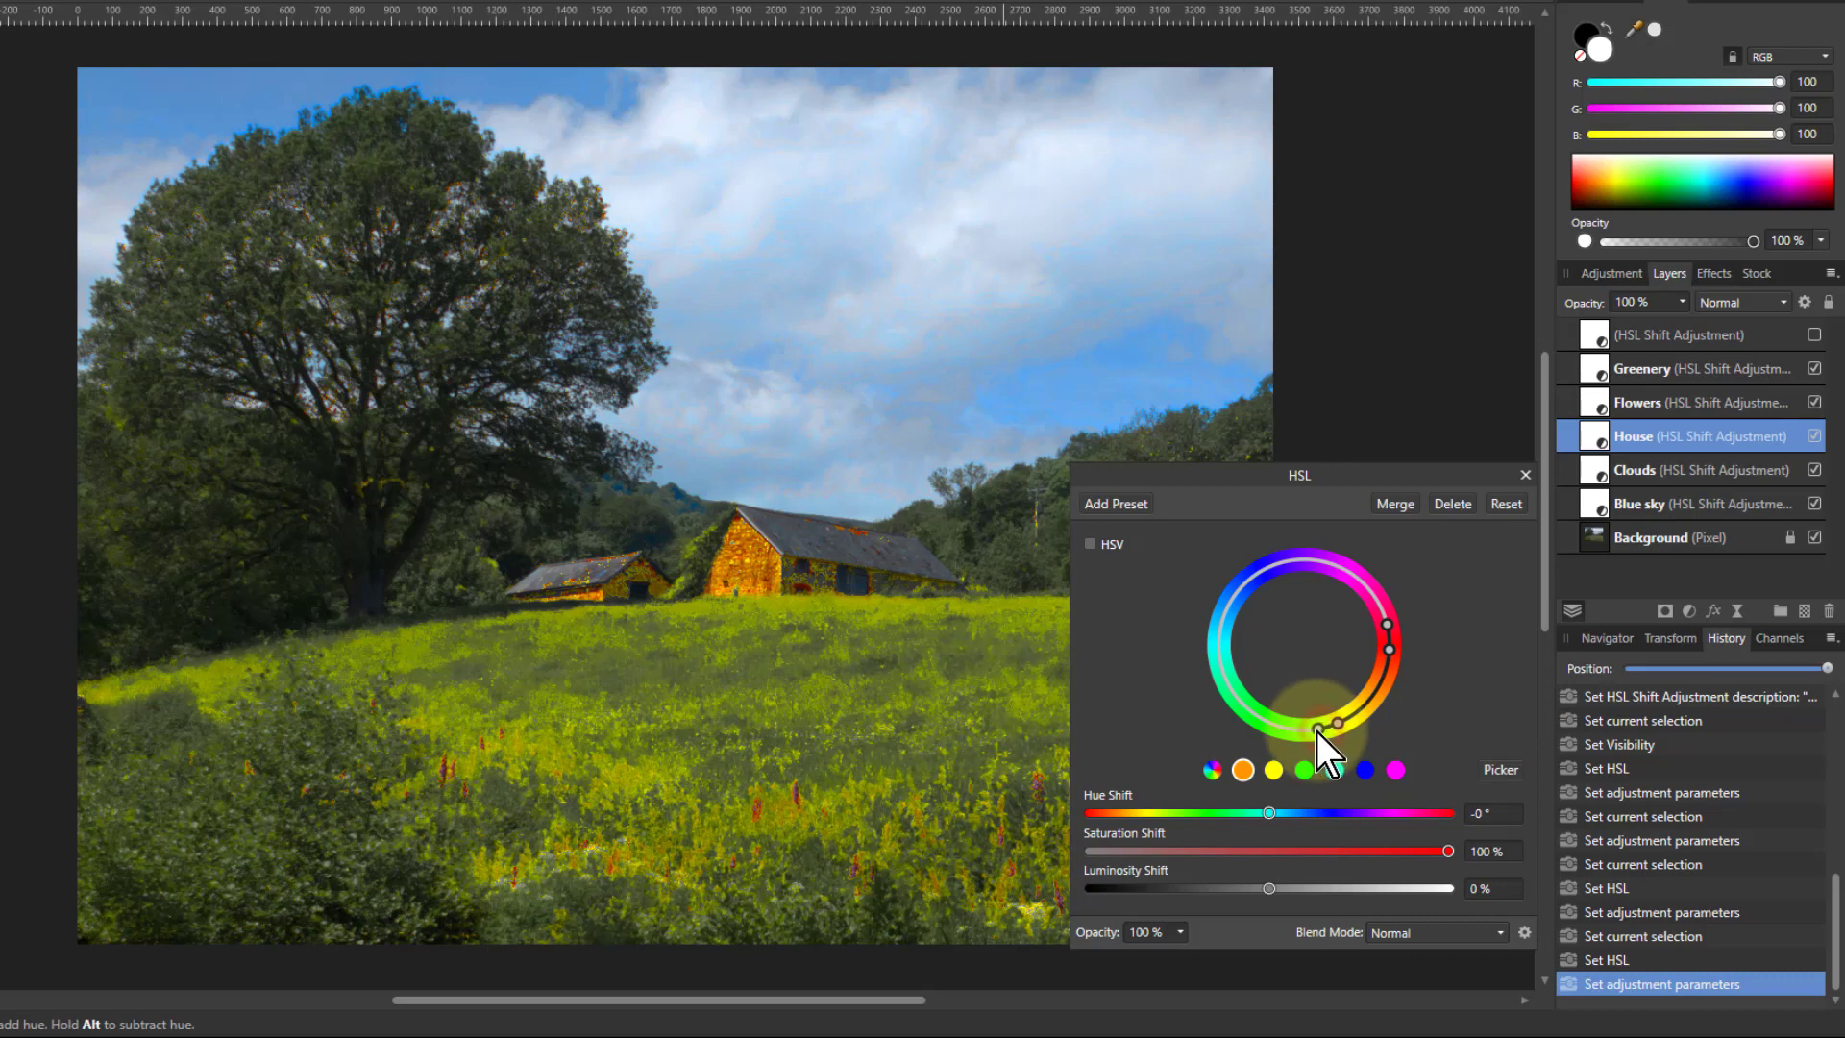
# Step: Invert the House layer's mask and set up the Paint Brush with white
pyautogui.click(1596, 440)
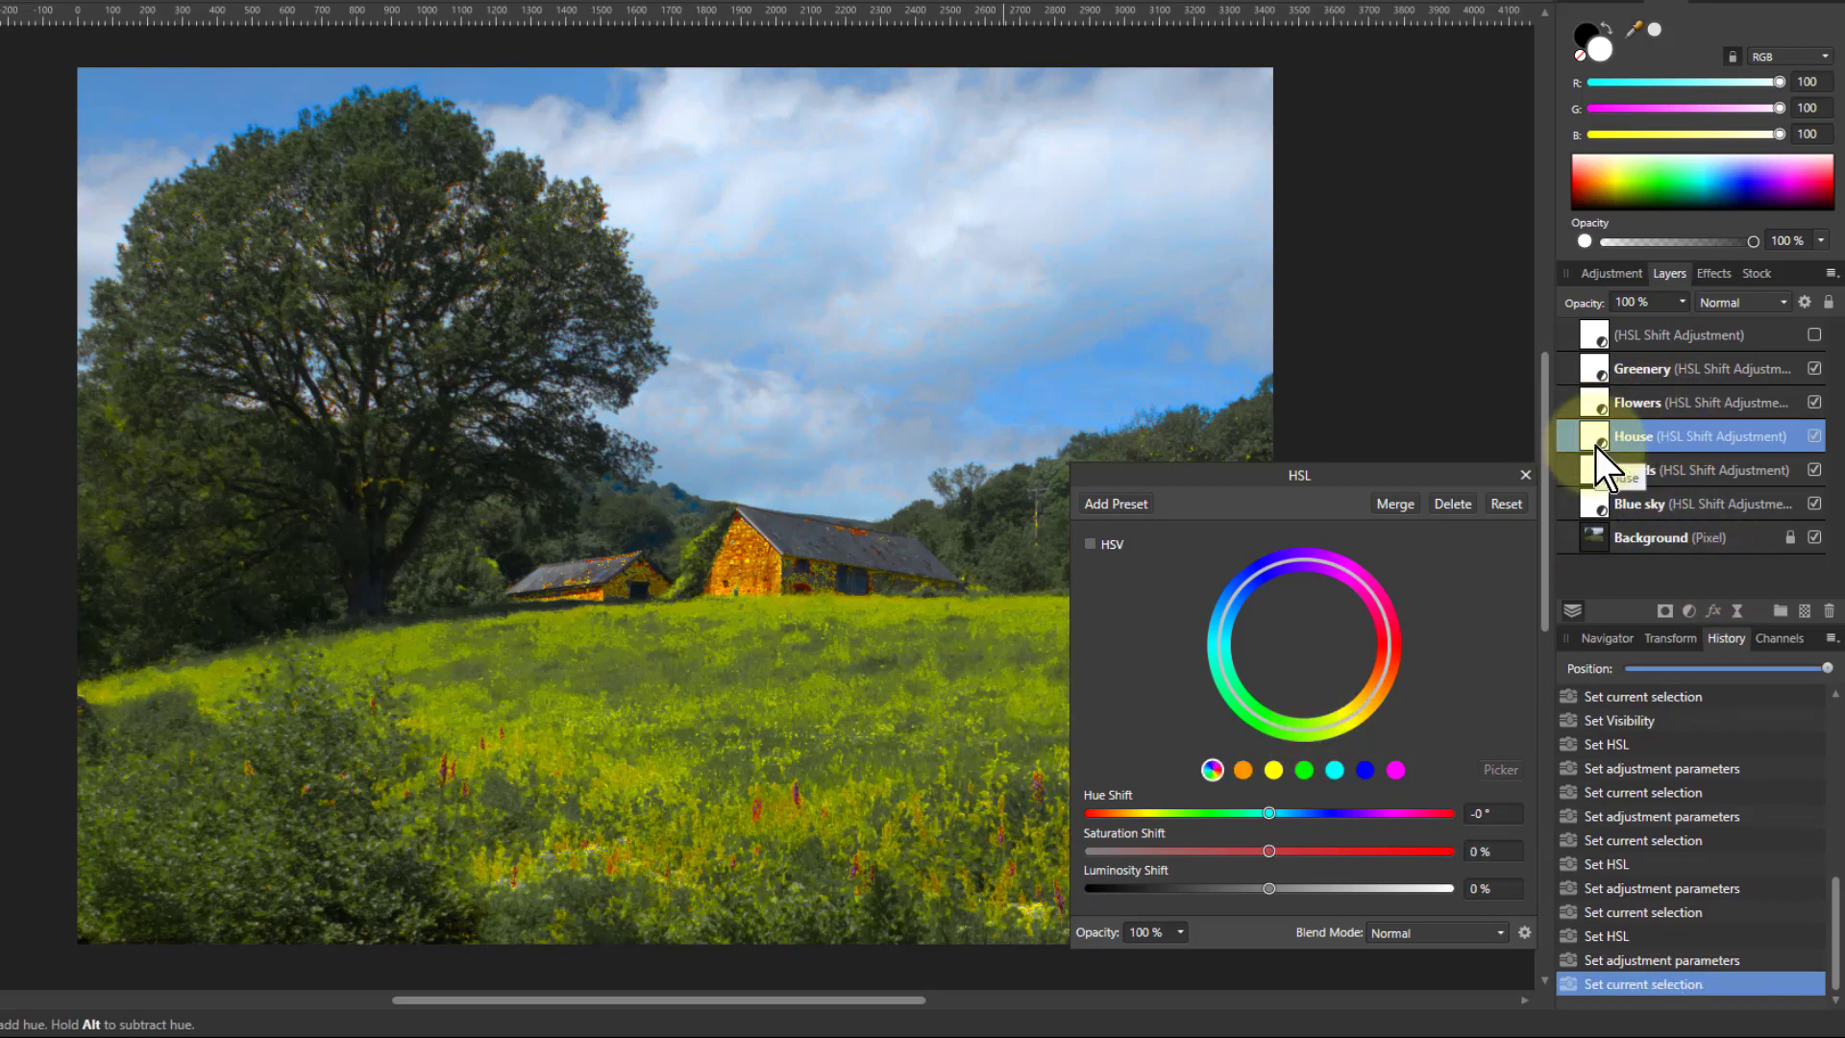
pyautogui.hotkey('ctrl', 'i')
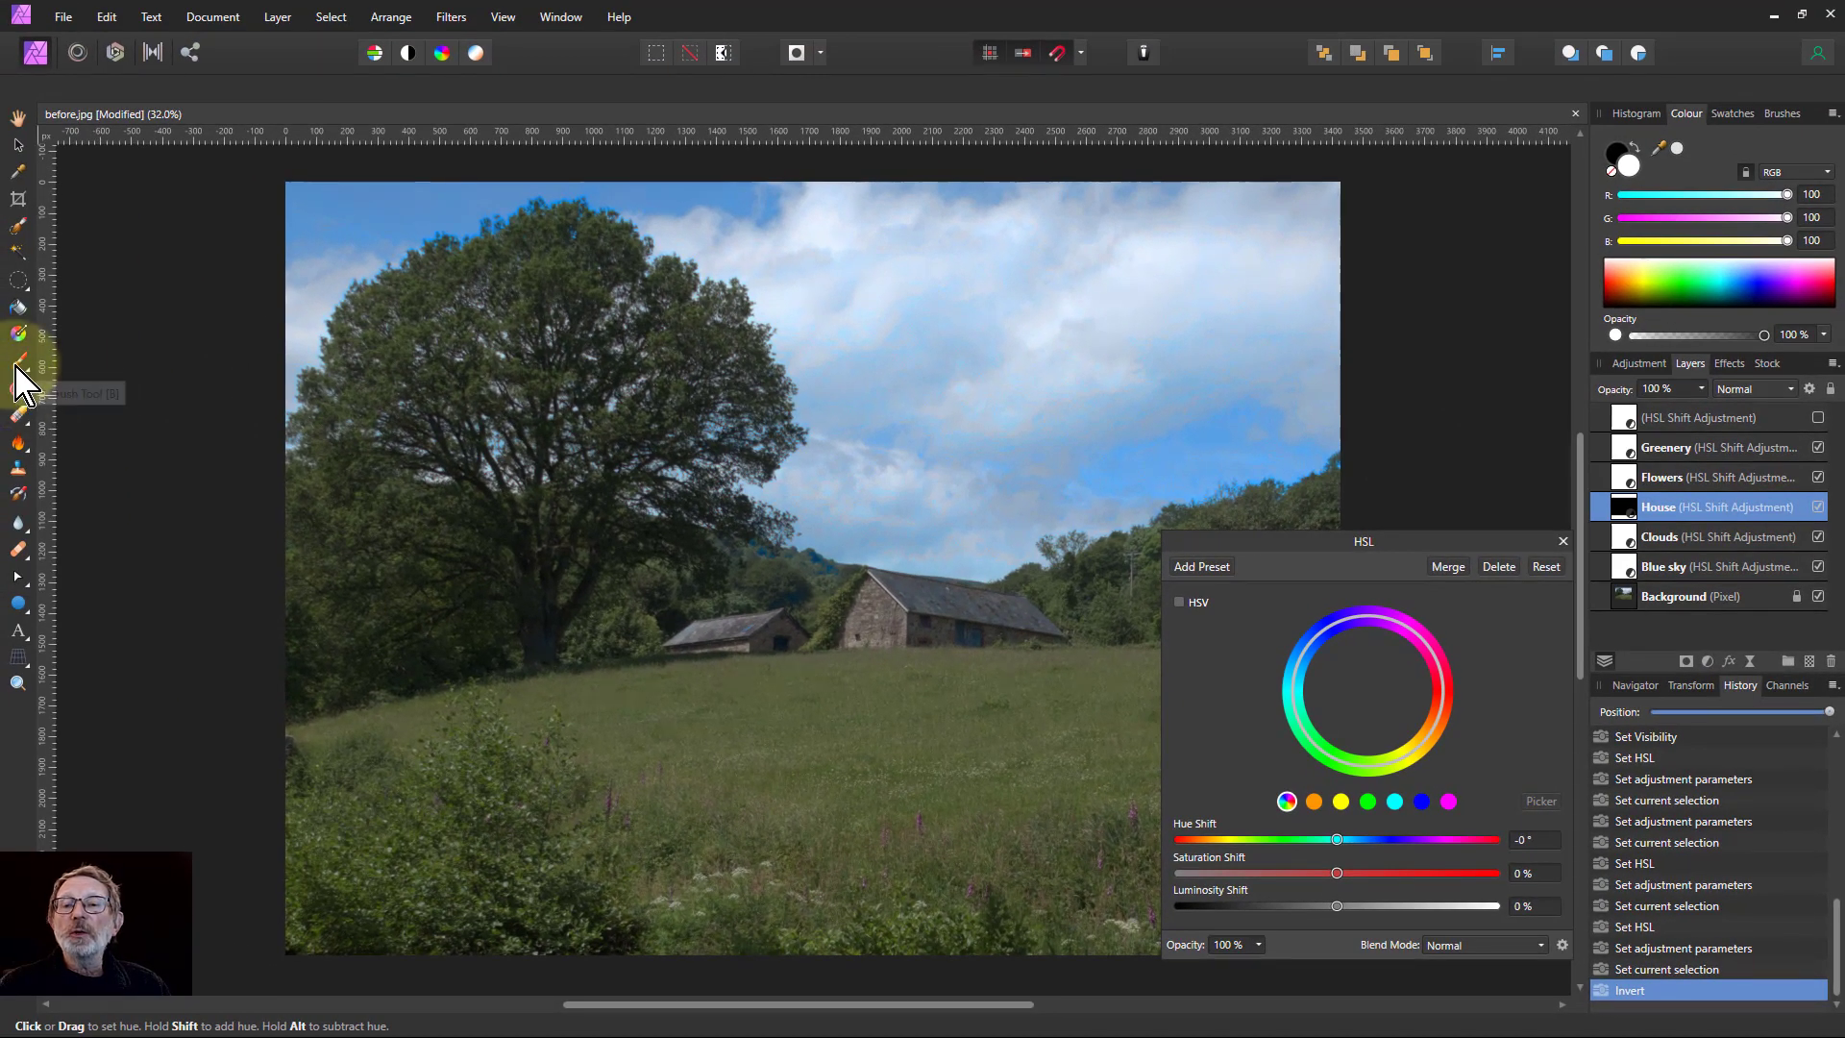
pyautogui.click(17, 363)
pyautogui.press('x')
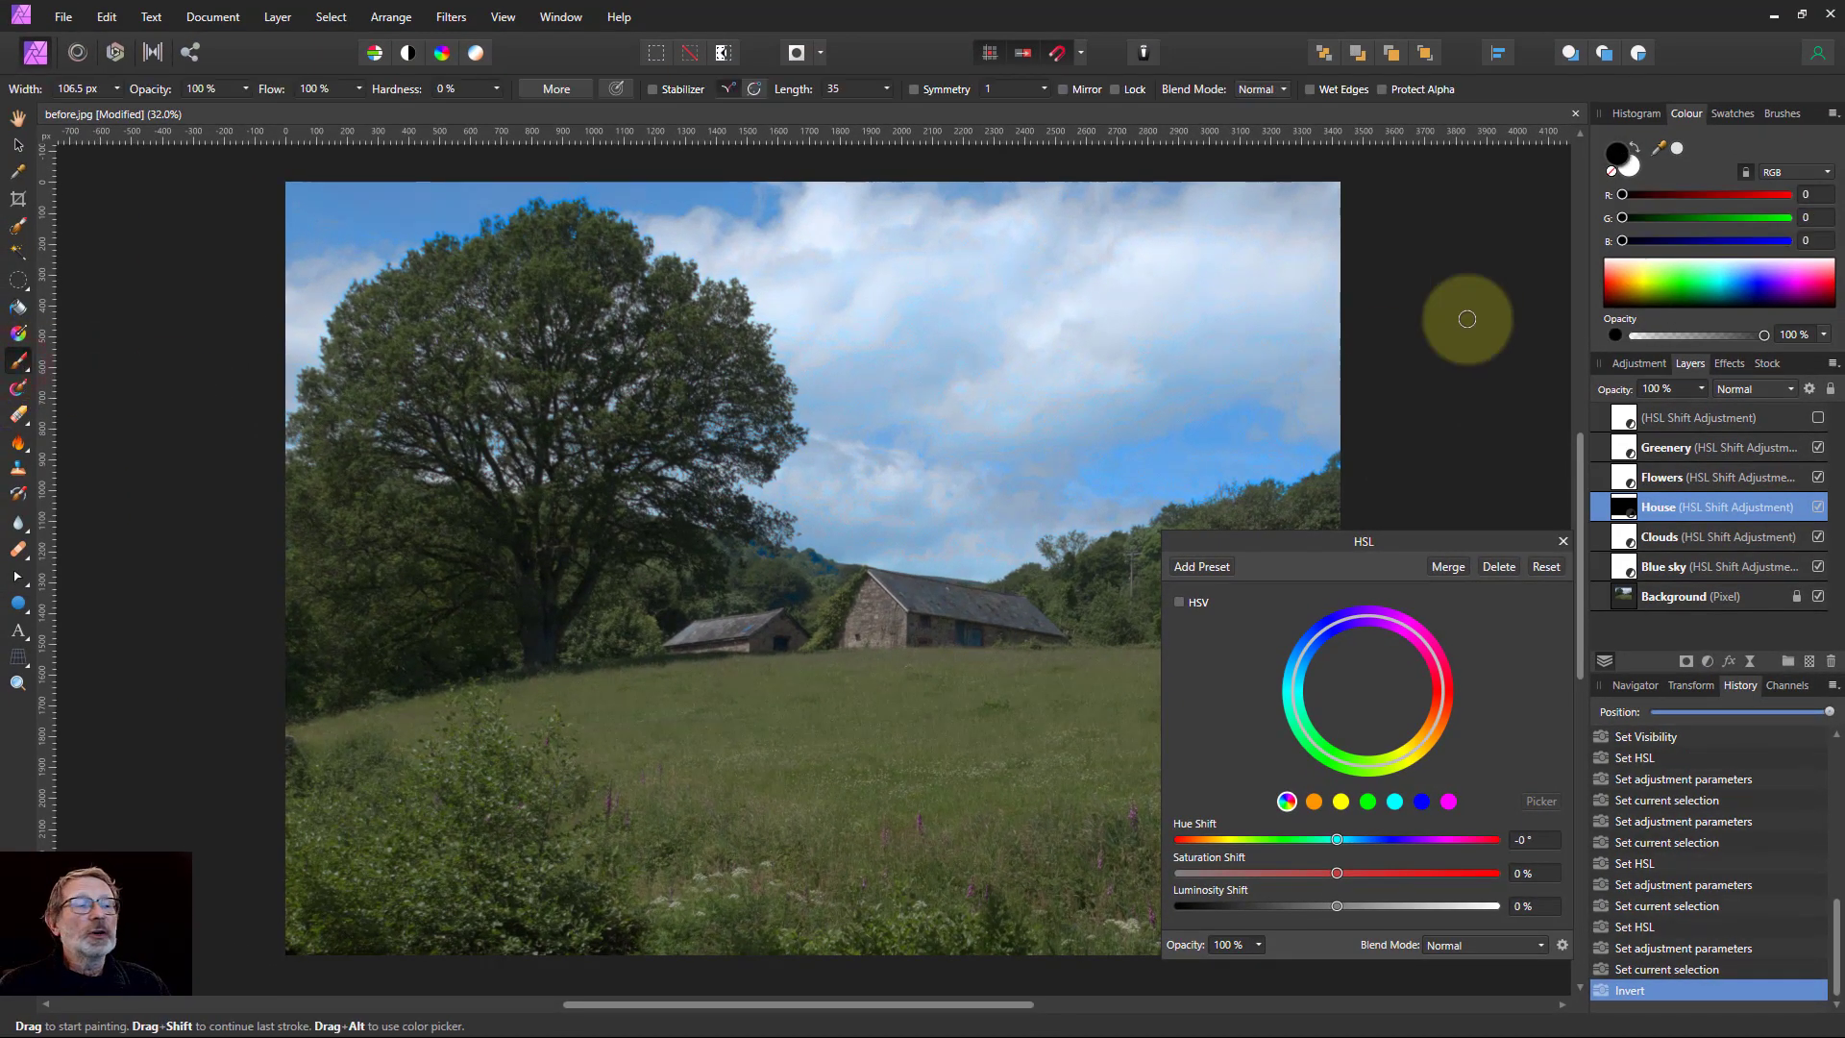
pyautogui.click(1633, 165)
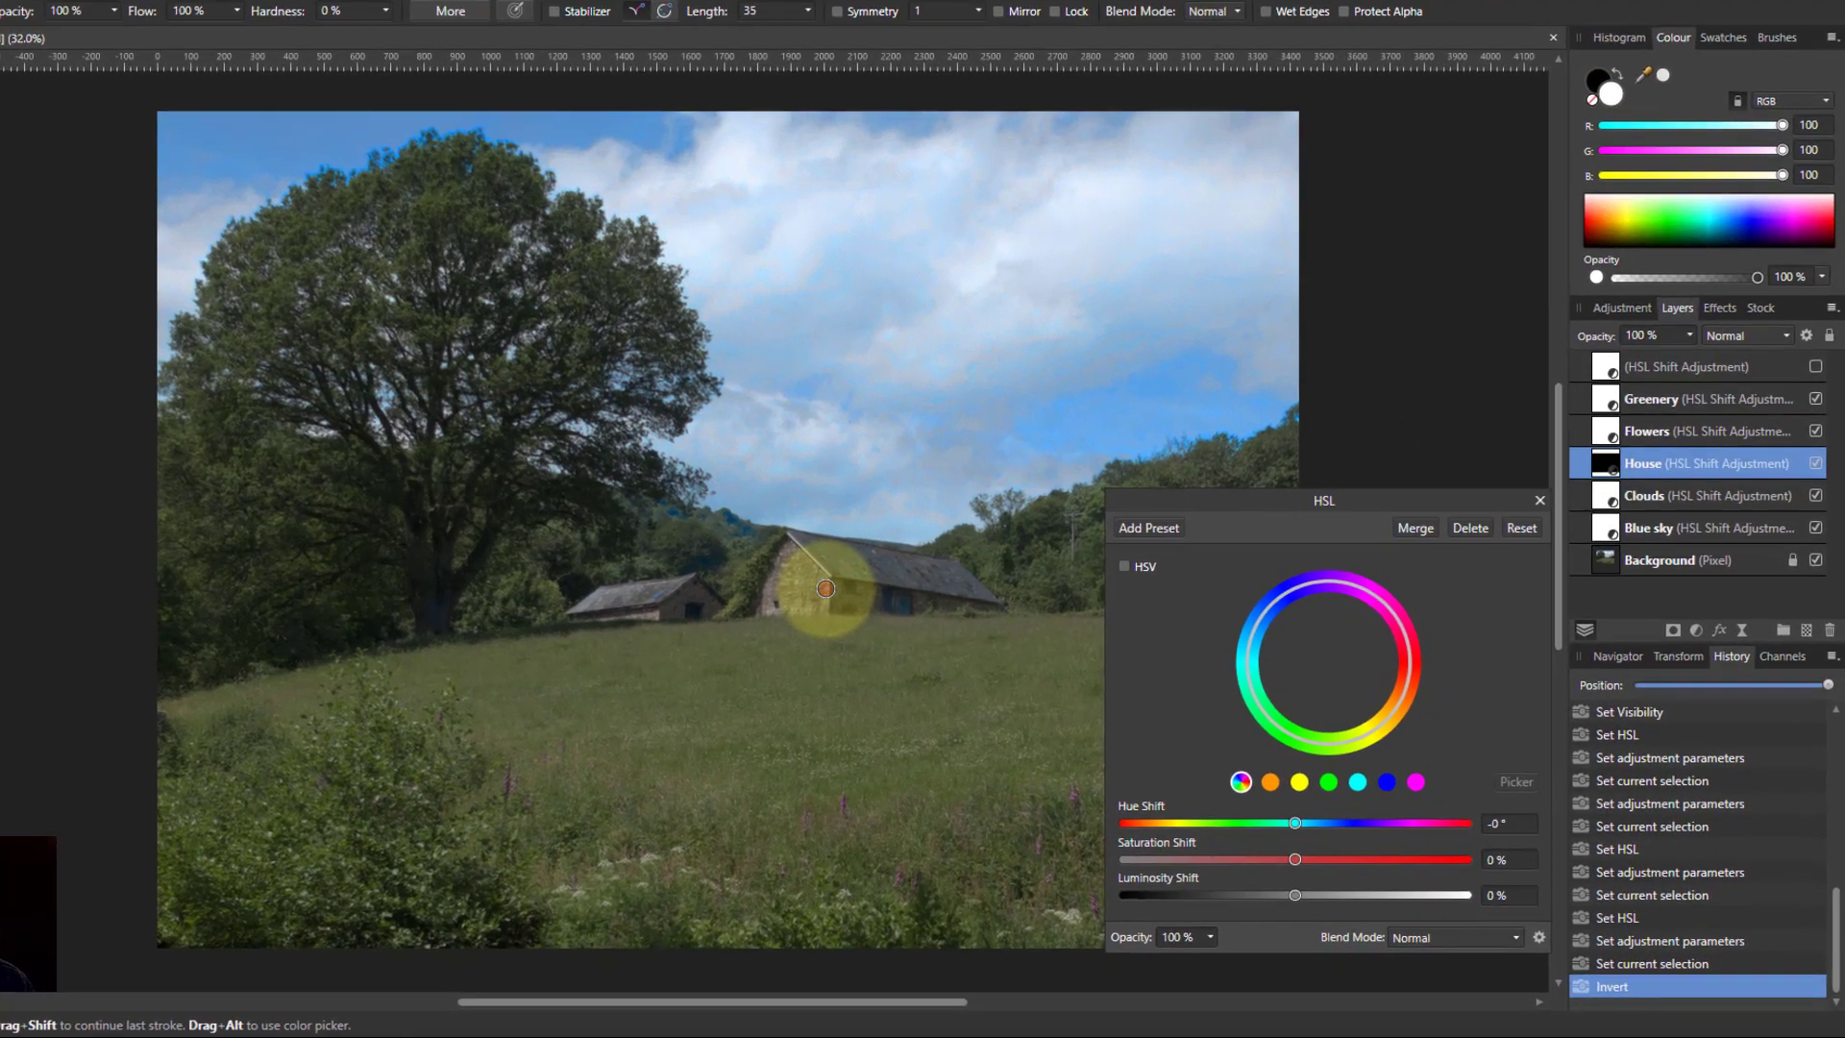
# Step: Paint the warm tint onto the barn and left shed, then clean the grass with black
pyautogui.moveTo(825, 588); pyautogui.dragTo(796, 568)
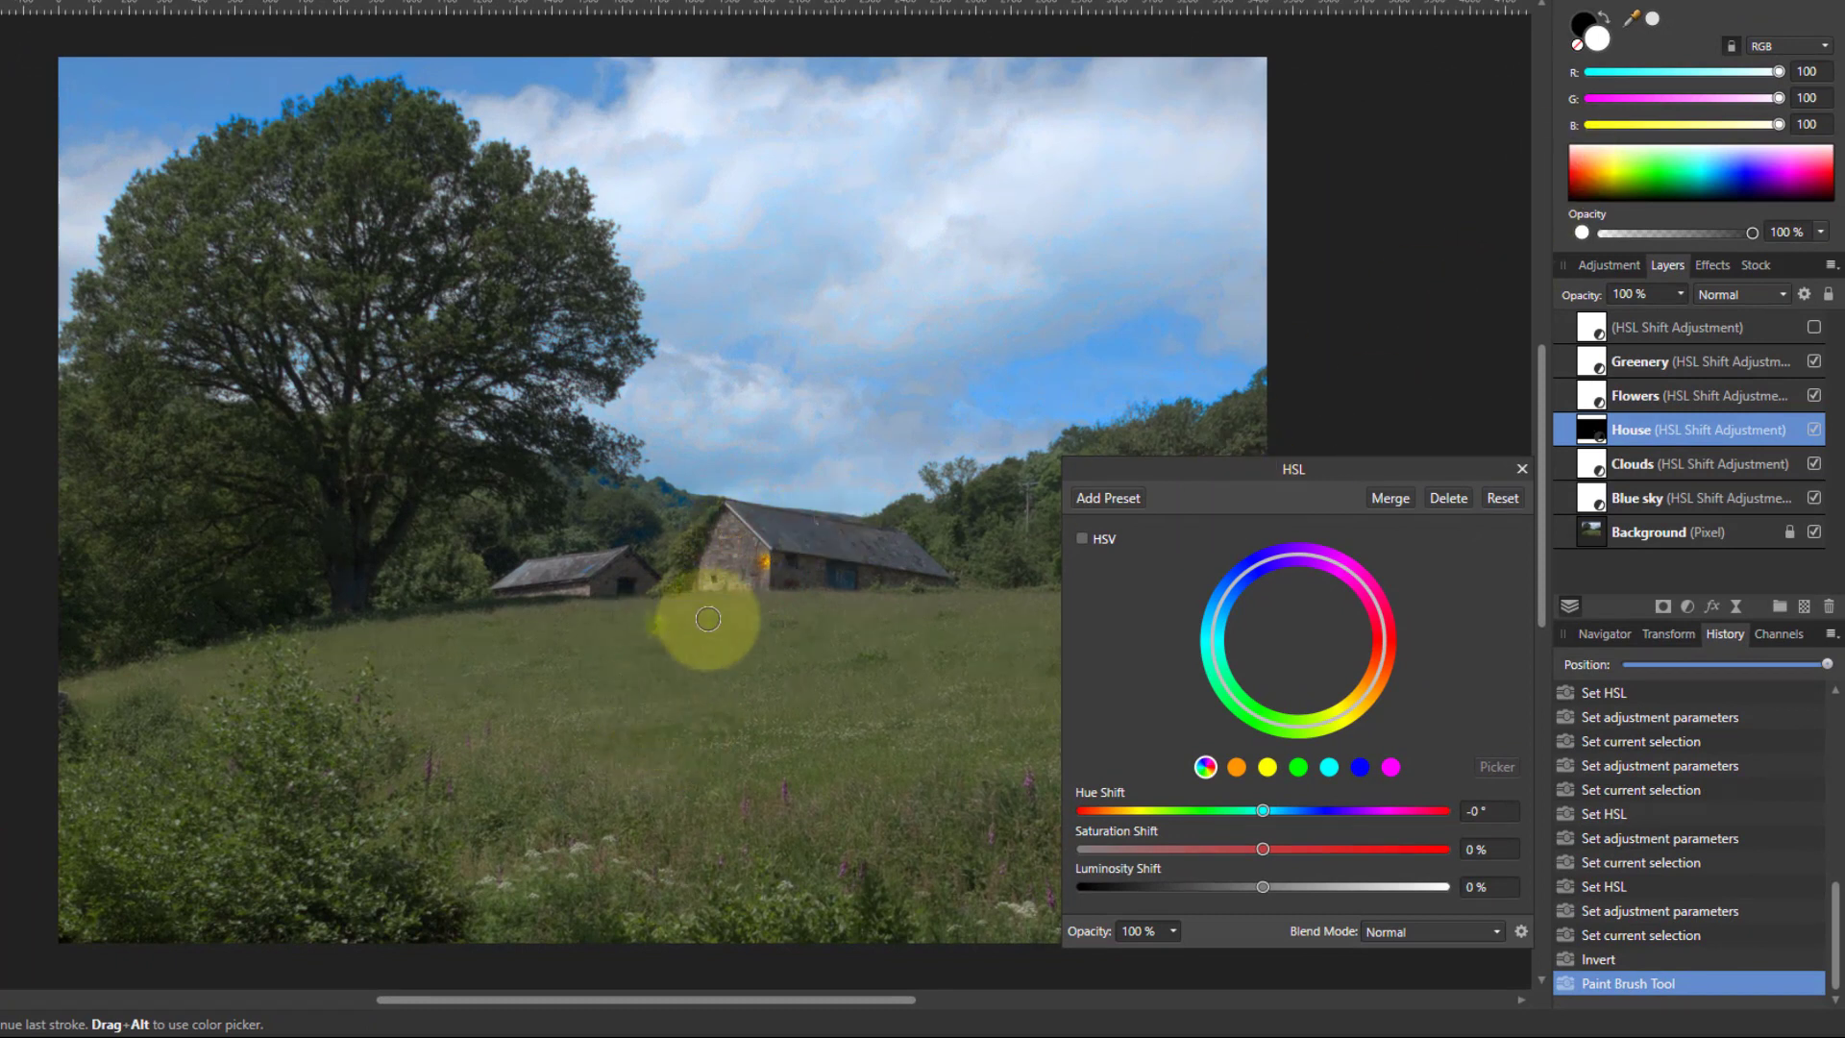
pyautogui.moveTo(731, 591)
pyautogui.mouseDown()
pyautogui.moveTo(725, 529)
pyautogui.moveTo(770, 574)
pyautogui.moveTo(684, 576)
pyautogui.moveTo(707, 544)
pyautogui.moveTo(784, 600)
pyautogui.moveTo(781, 571)
pyautogui.moveTo(910, 574)
pyautogui.moveTo(806, 581)
pyautogui.mouseUp()
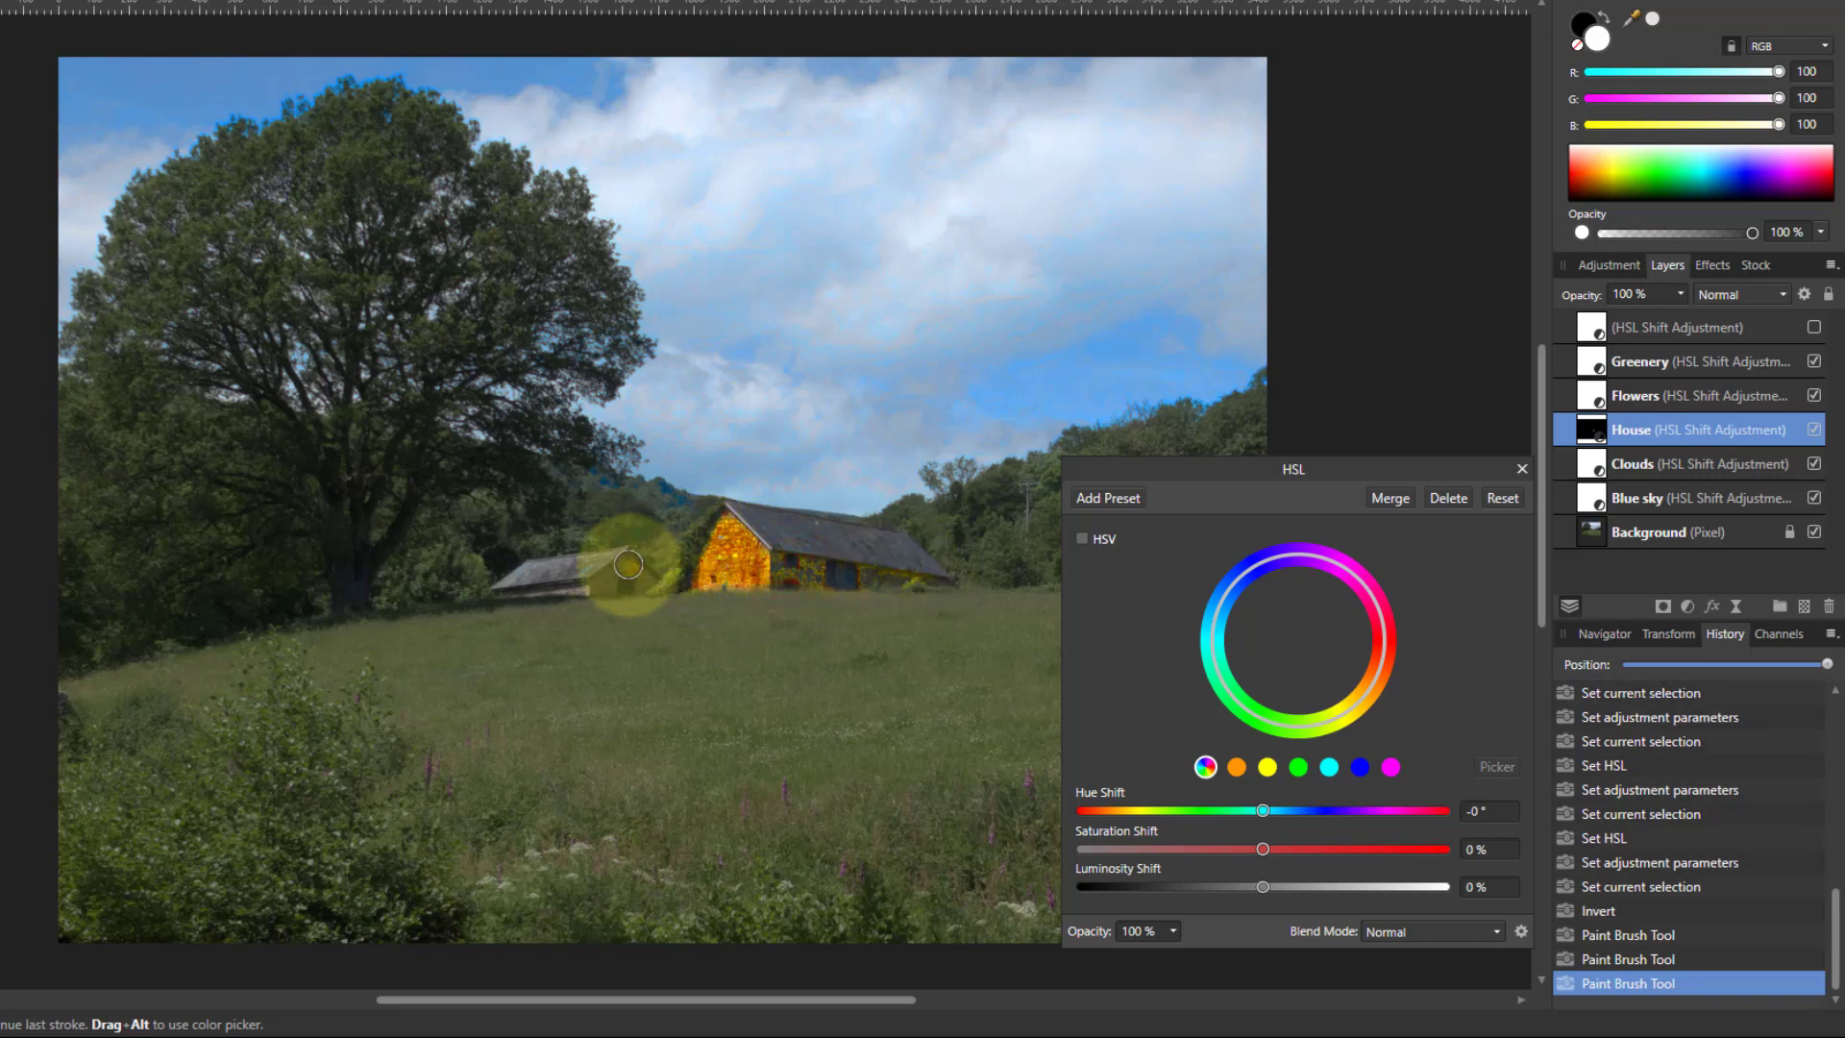
pyautogui.moveTo(625, 556)
pyautogui.mouseDown()
pyautogui.moveTo(625, 597)
pyautogui.moveTo(556, 564)
pyautogui.moveTo(490, 583)
pyautogui.mouseUp()
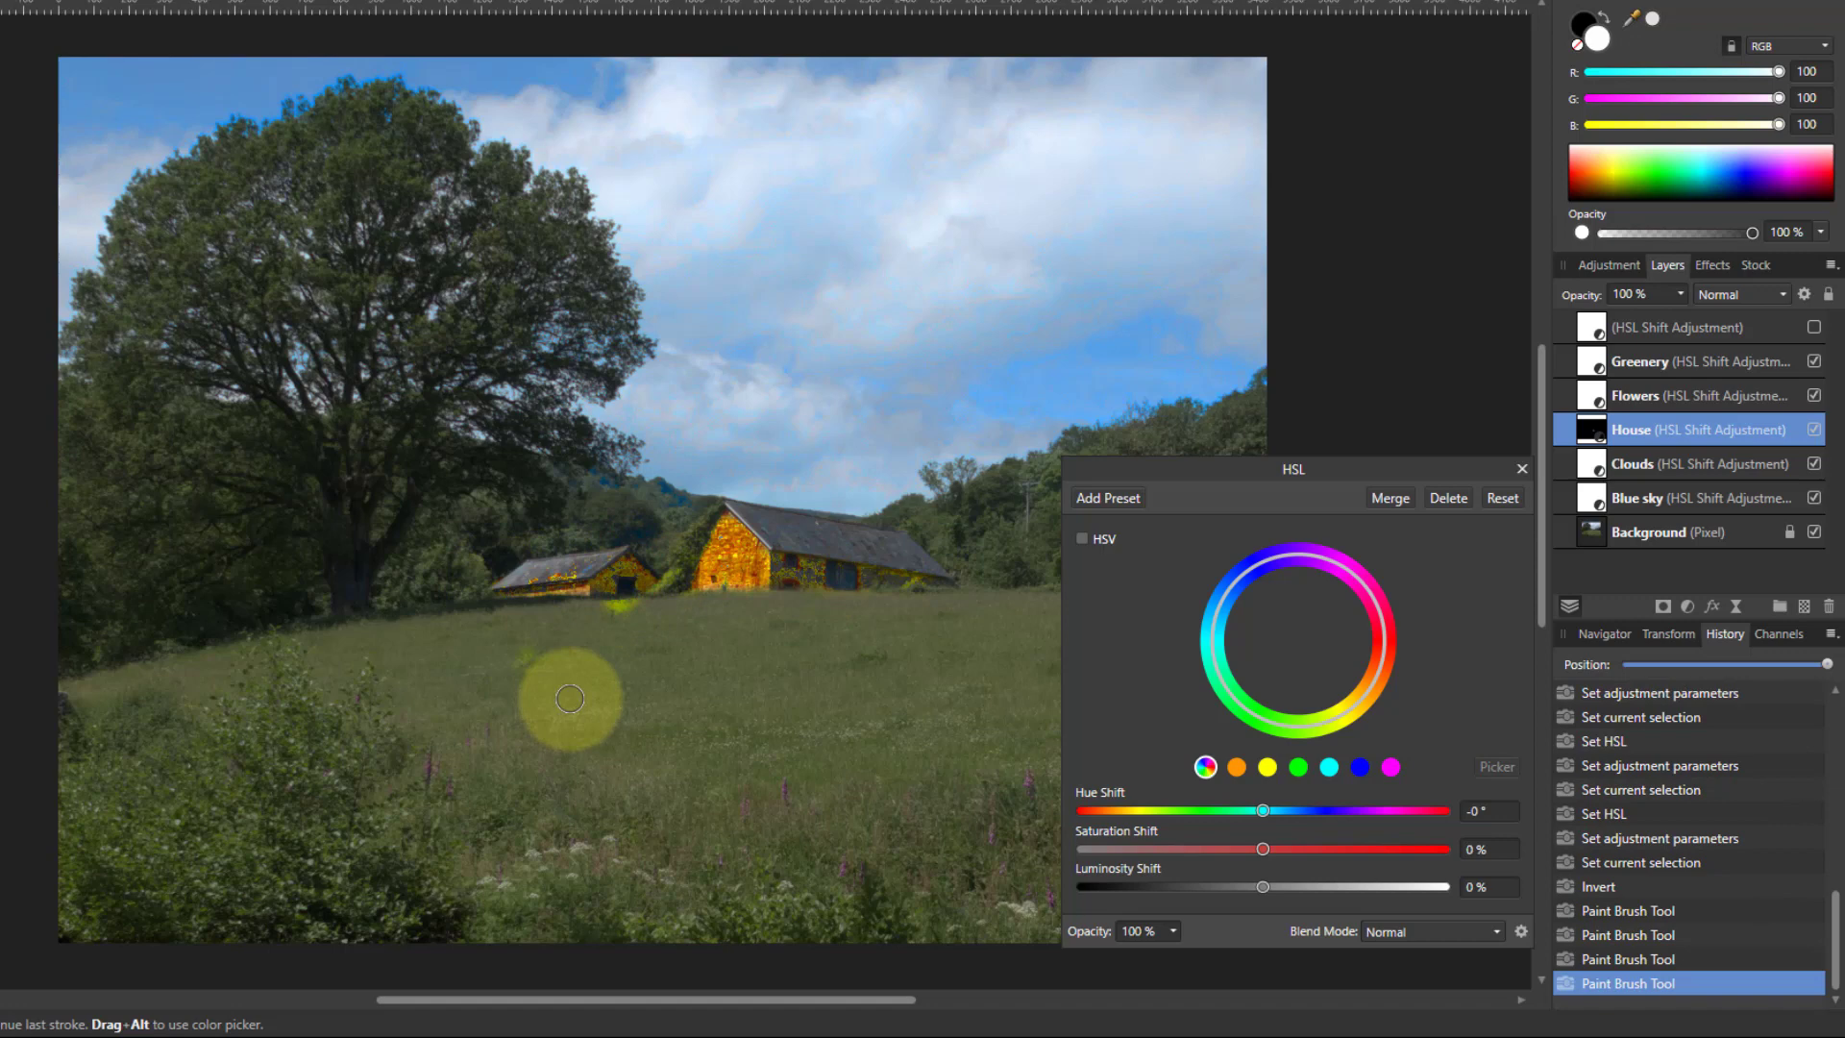
pyautogui.click(1582, 23)
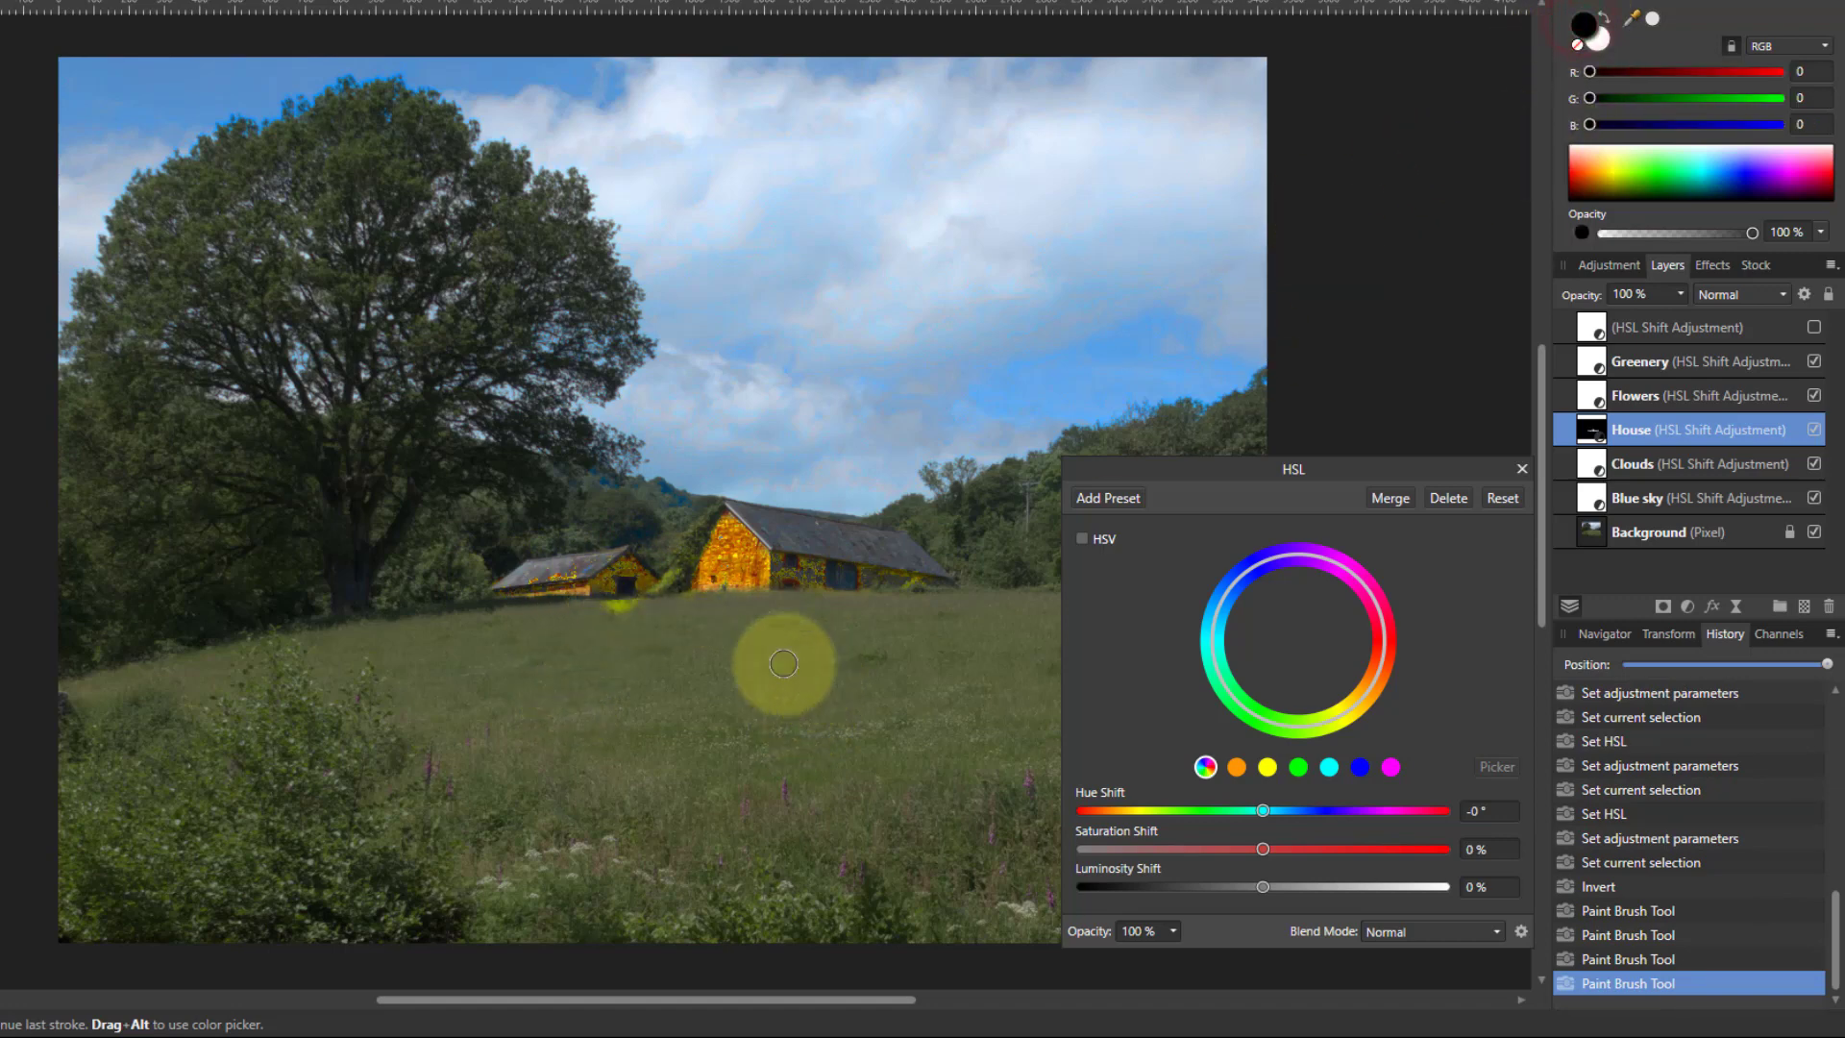
pyautogui.moveTo(667, 608)
pyautogui.mouseDown()
pyautogui.moveTo(598, 620)
pyautogui.moveTo(665, 595)
pyautogui.moveTo(667, 567)
pyautogui.moveTo(652, 607)
pyautogui.moveTo(590, 550)
pyautogui.moveTo(496, 572)
pyautogui.moveTo(593, 564)
pyautogui.mouseUp()
pyautogui.click(913, 594)
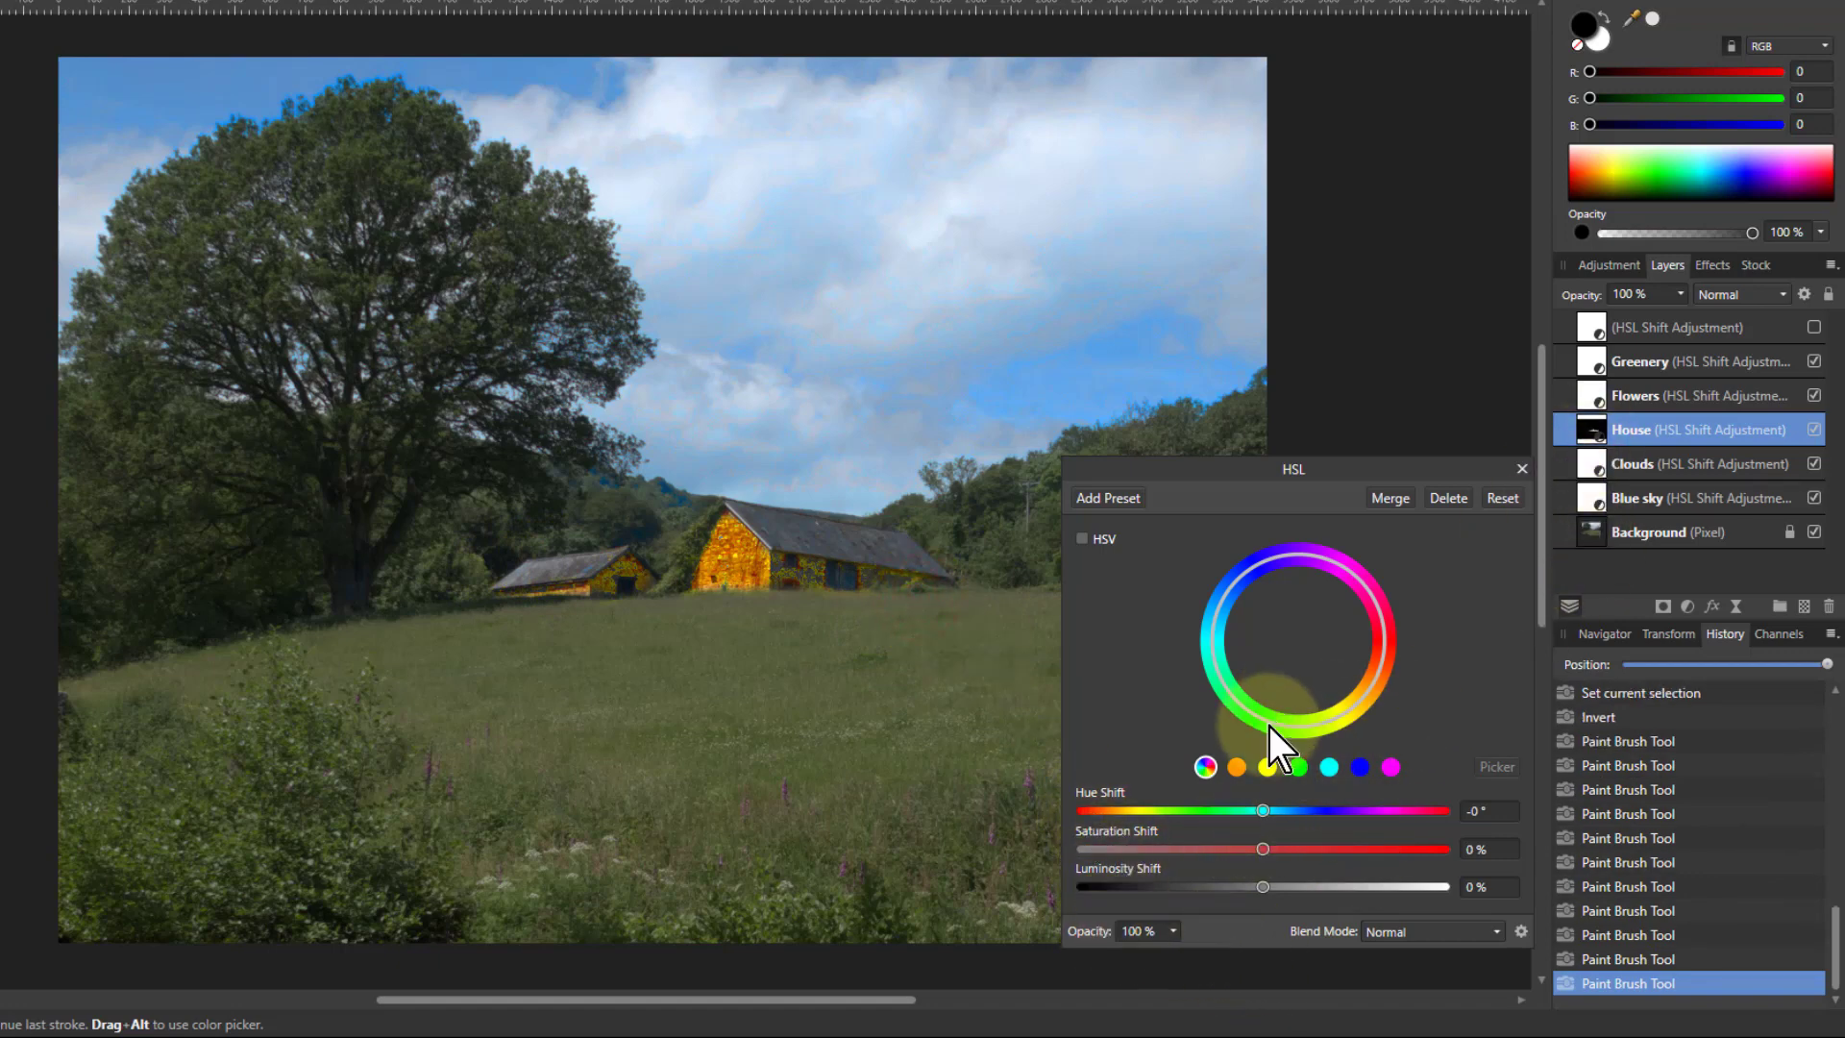
# Step: Set the House orange range to 79% saturation and −10% luminosity, then compare it on and off
pyautogui.click(1236, 766)
pyautogui.click(1445, 850)
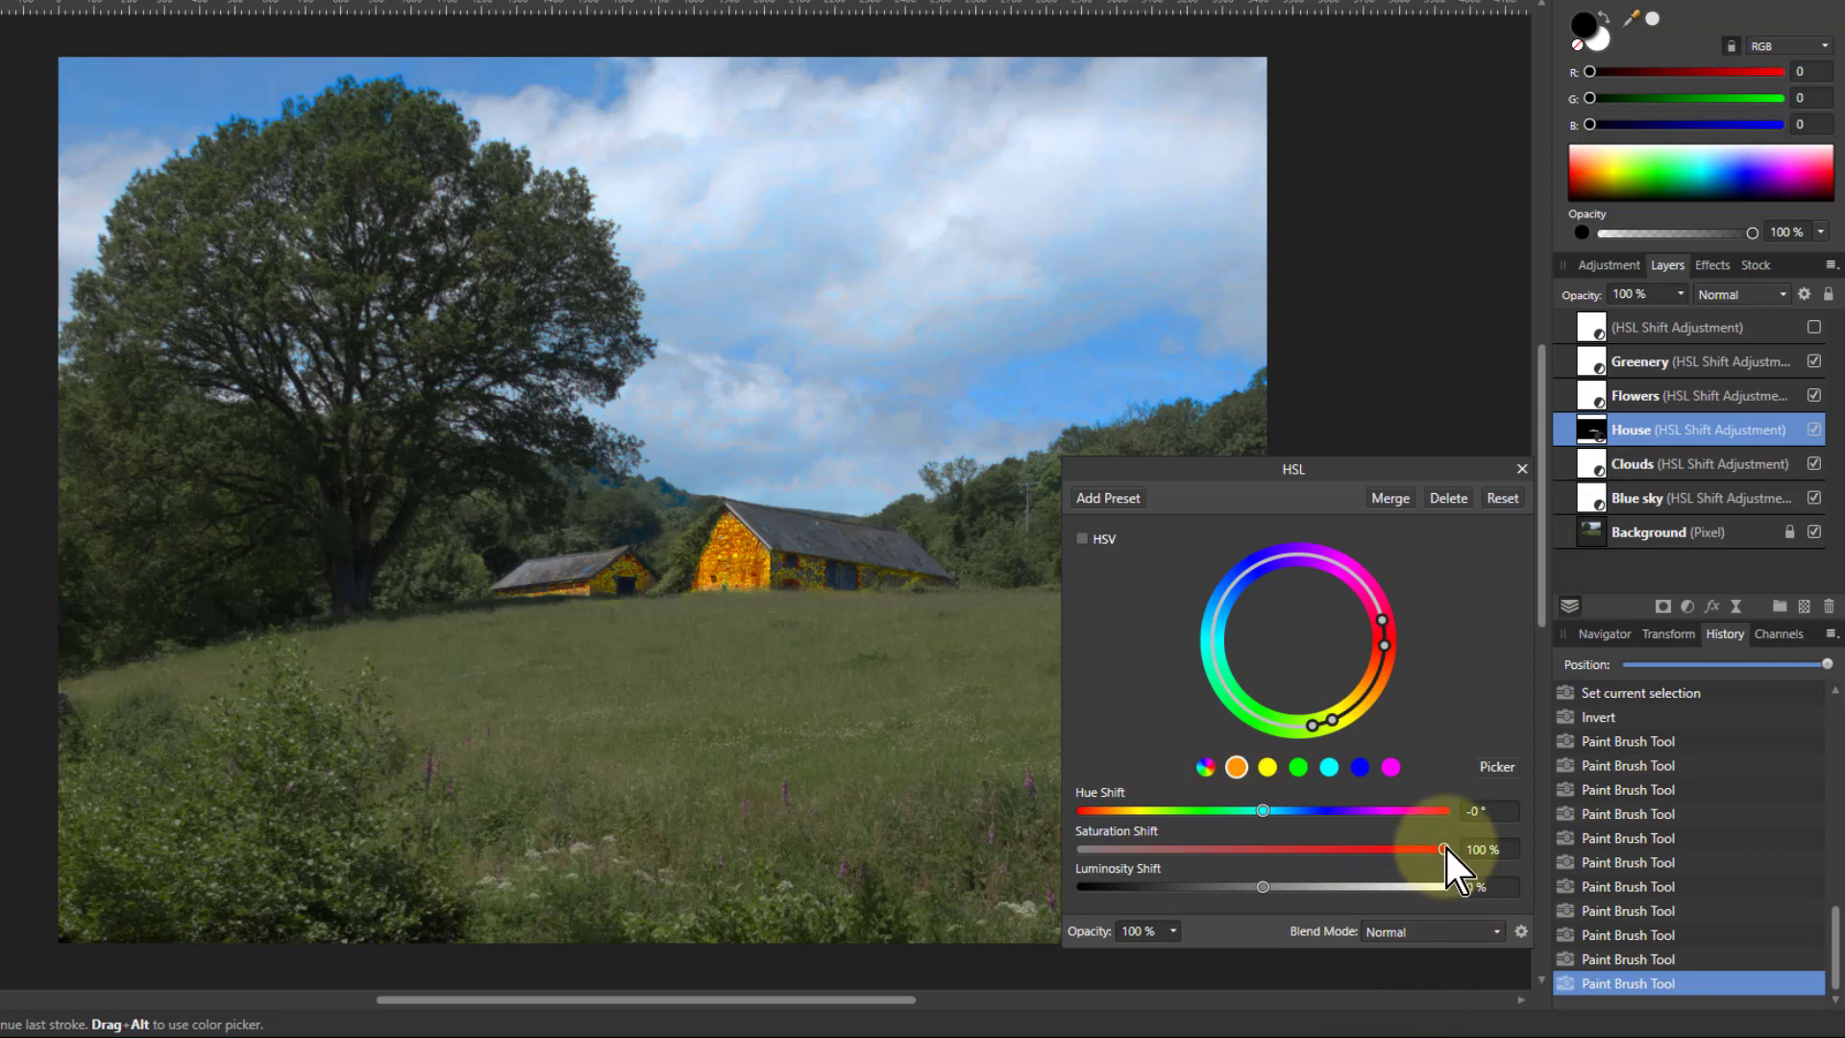
pyautogui.moveTo(1445, 850); pyautogui.dragTo(1399, 855)
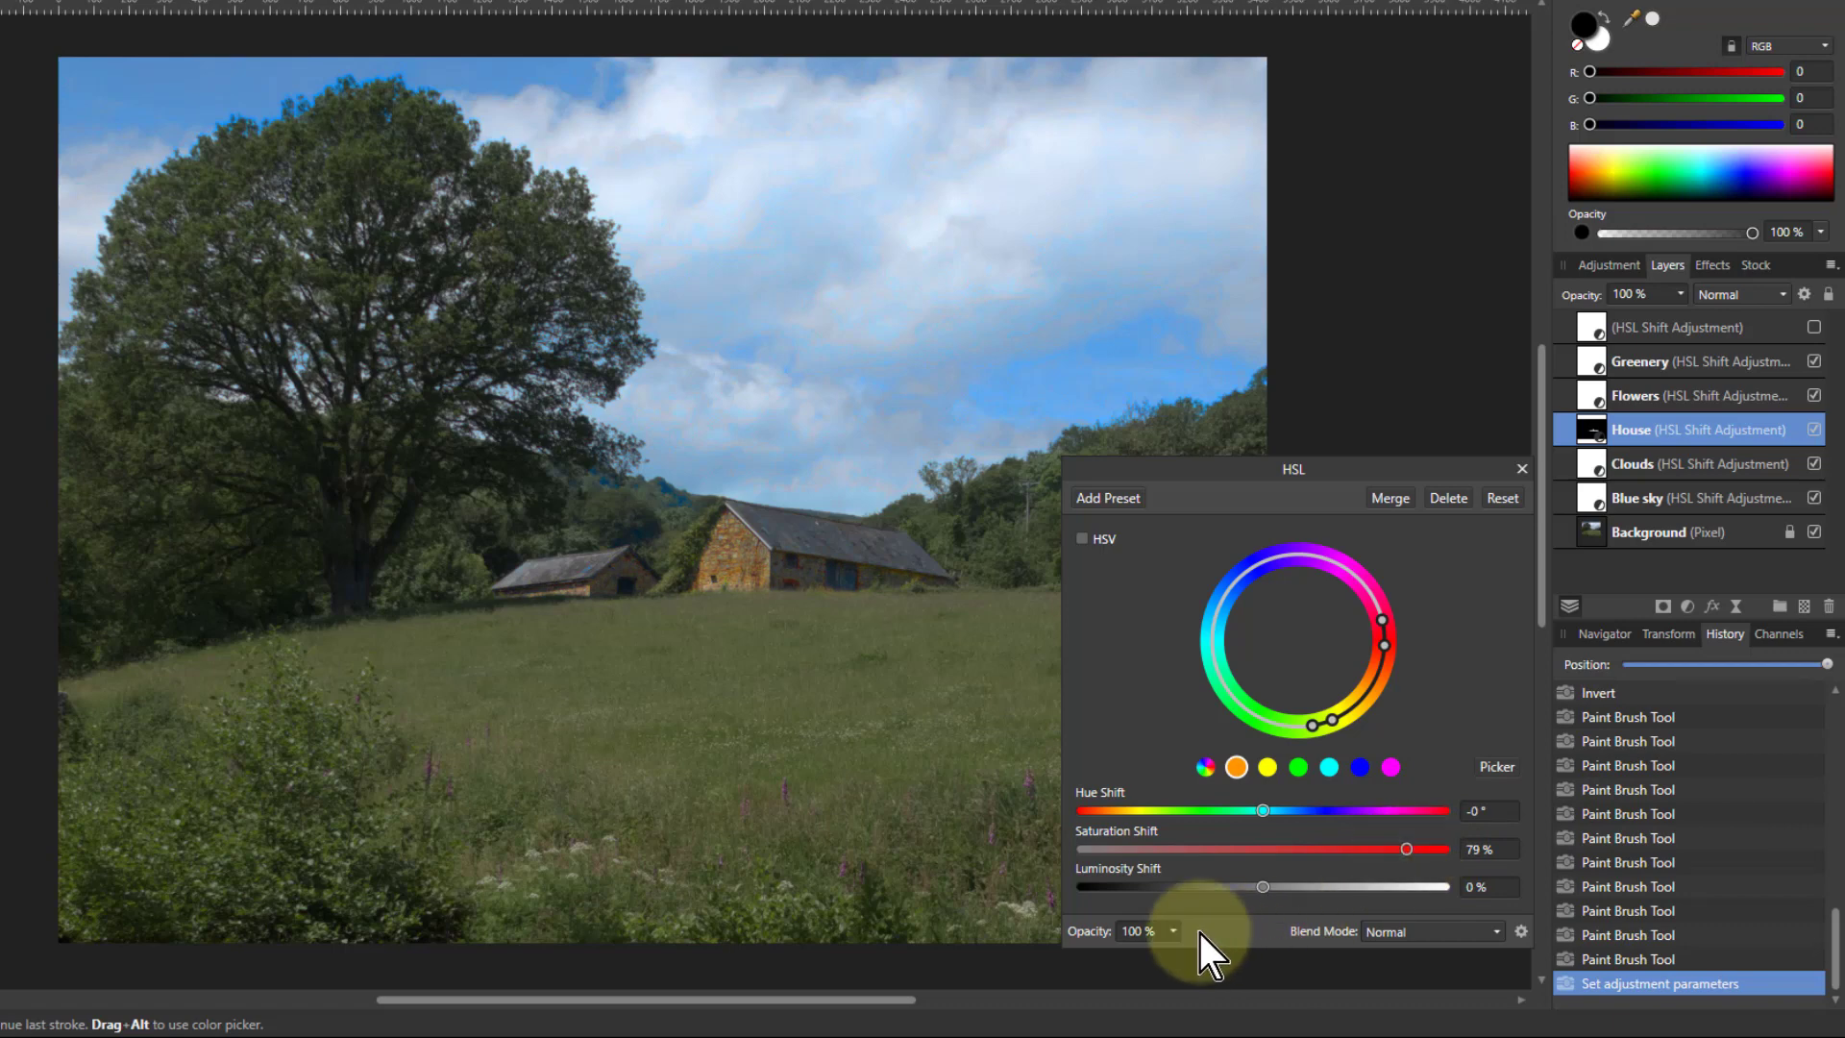
pyautogui.moveTo(1260, 892)
pyautogui.mouseDown()
pyautogui.moveTo(1285, 886)
pyautogui.moveTo(1245, 890)
pyautogui.mouseUp()
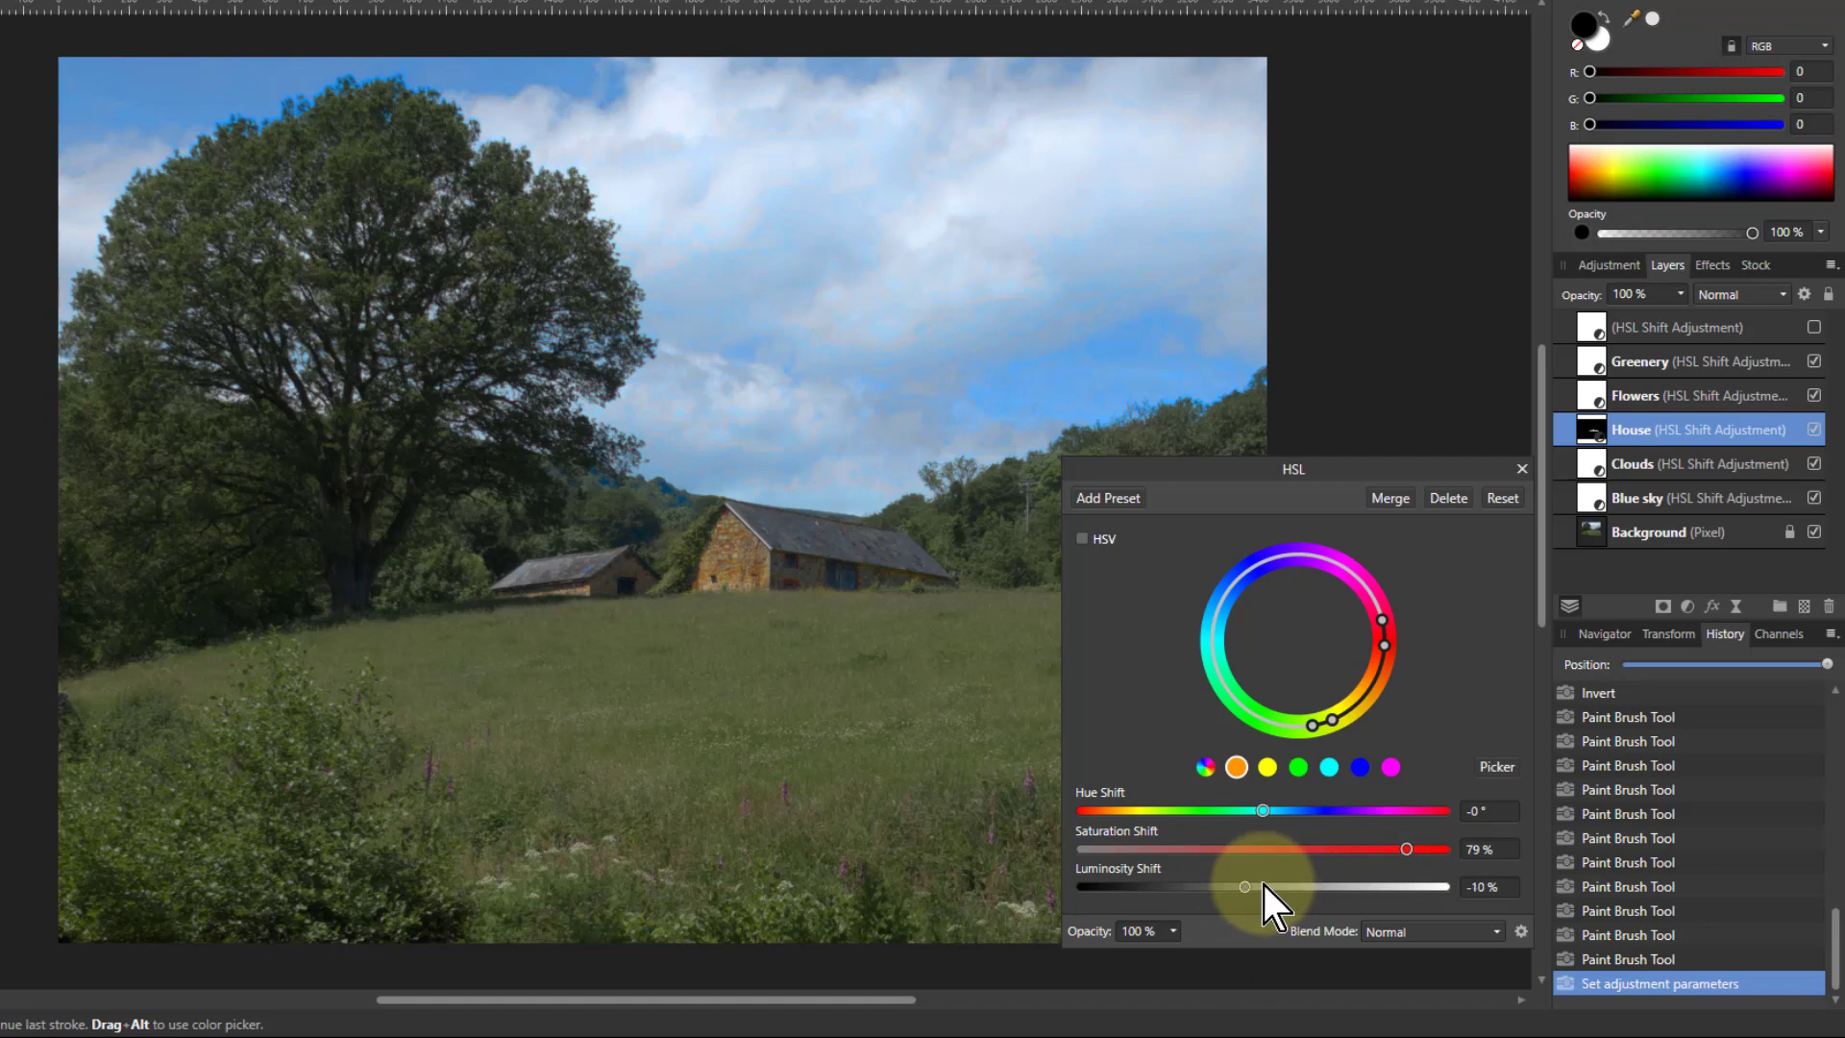
pyautogui.click(1813, 430)
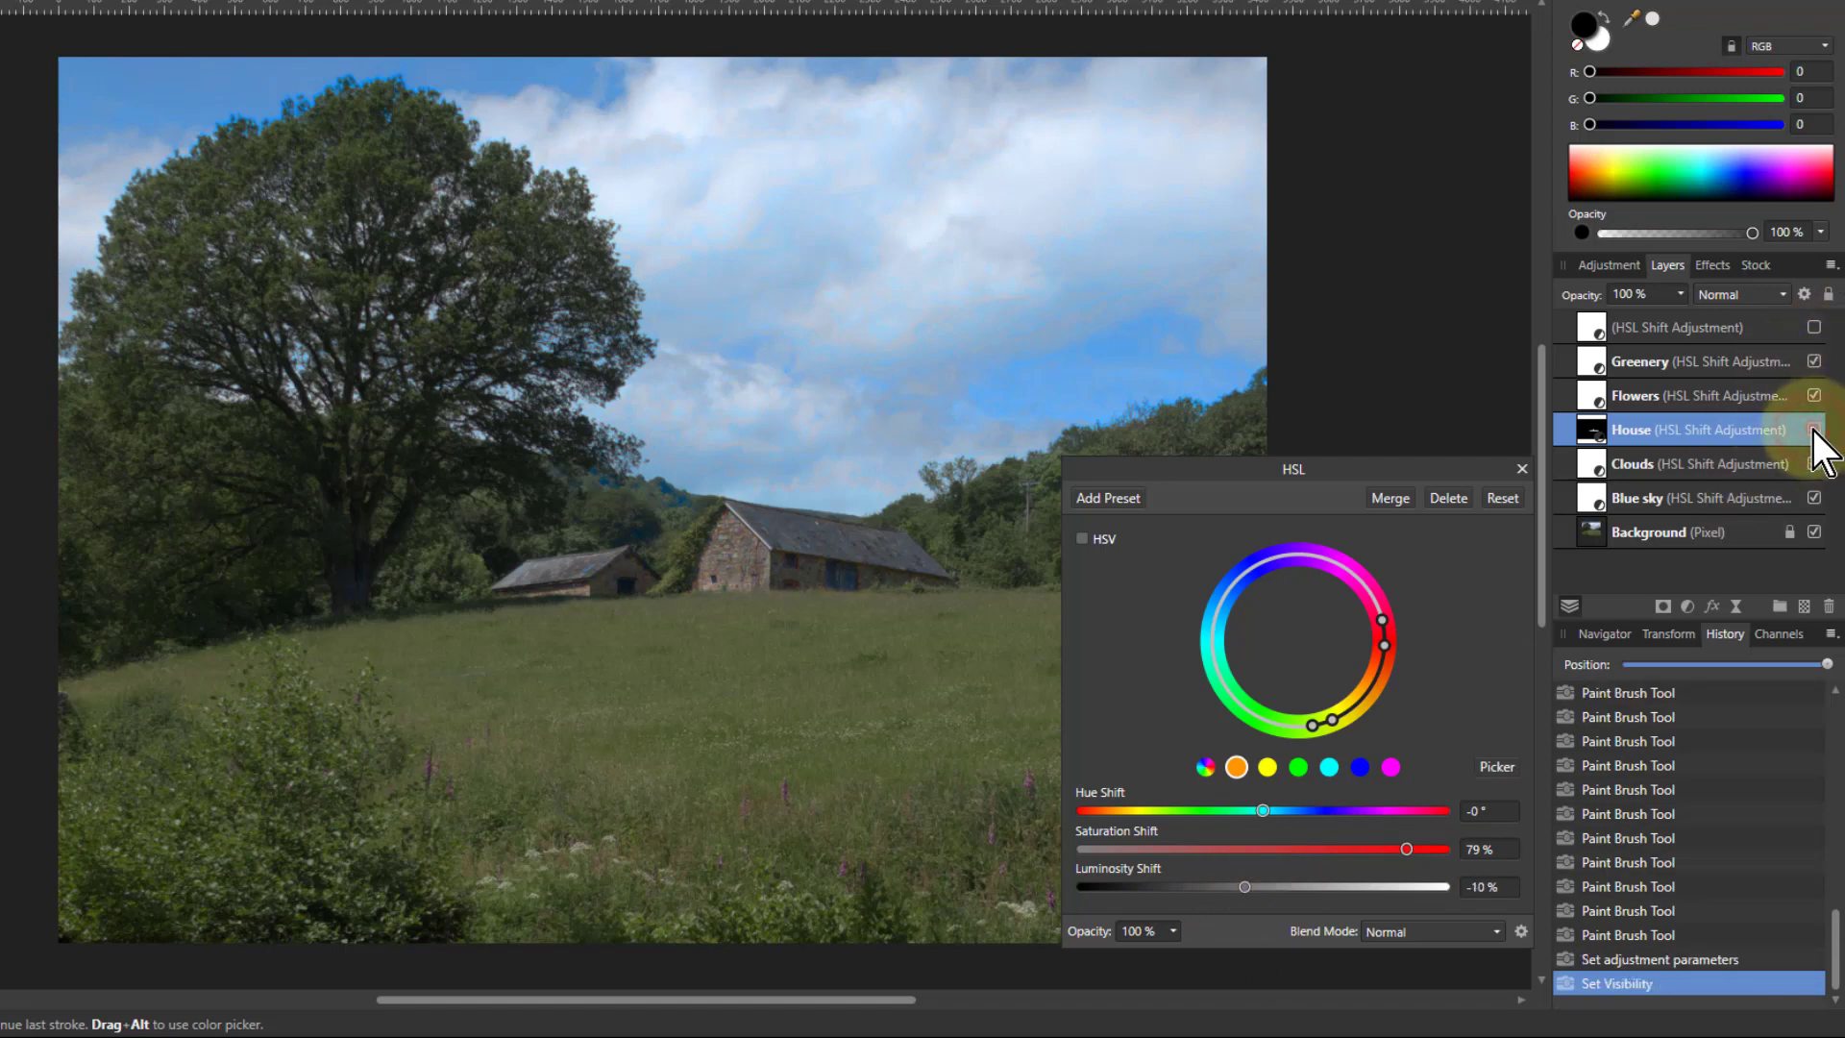
pyautogui.click(1813, 429)
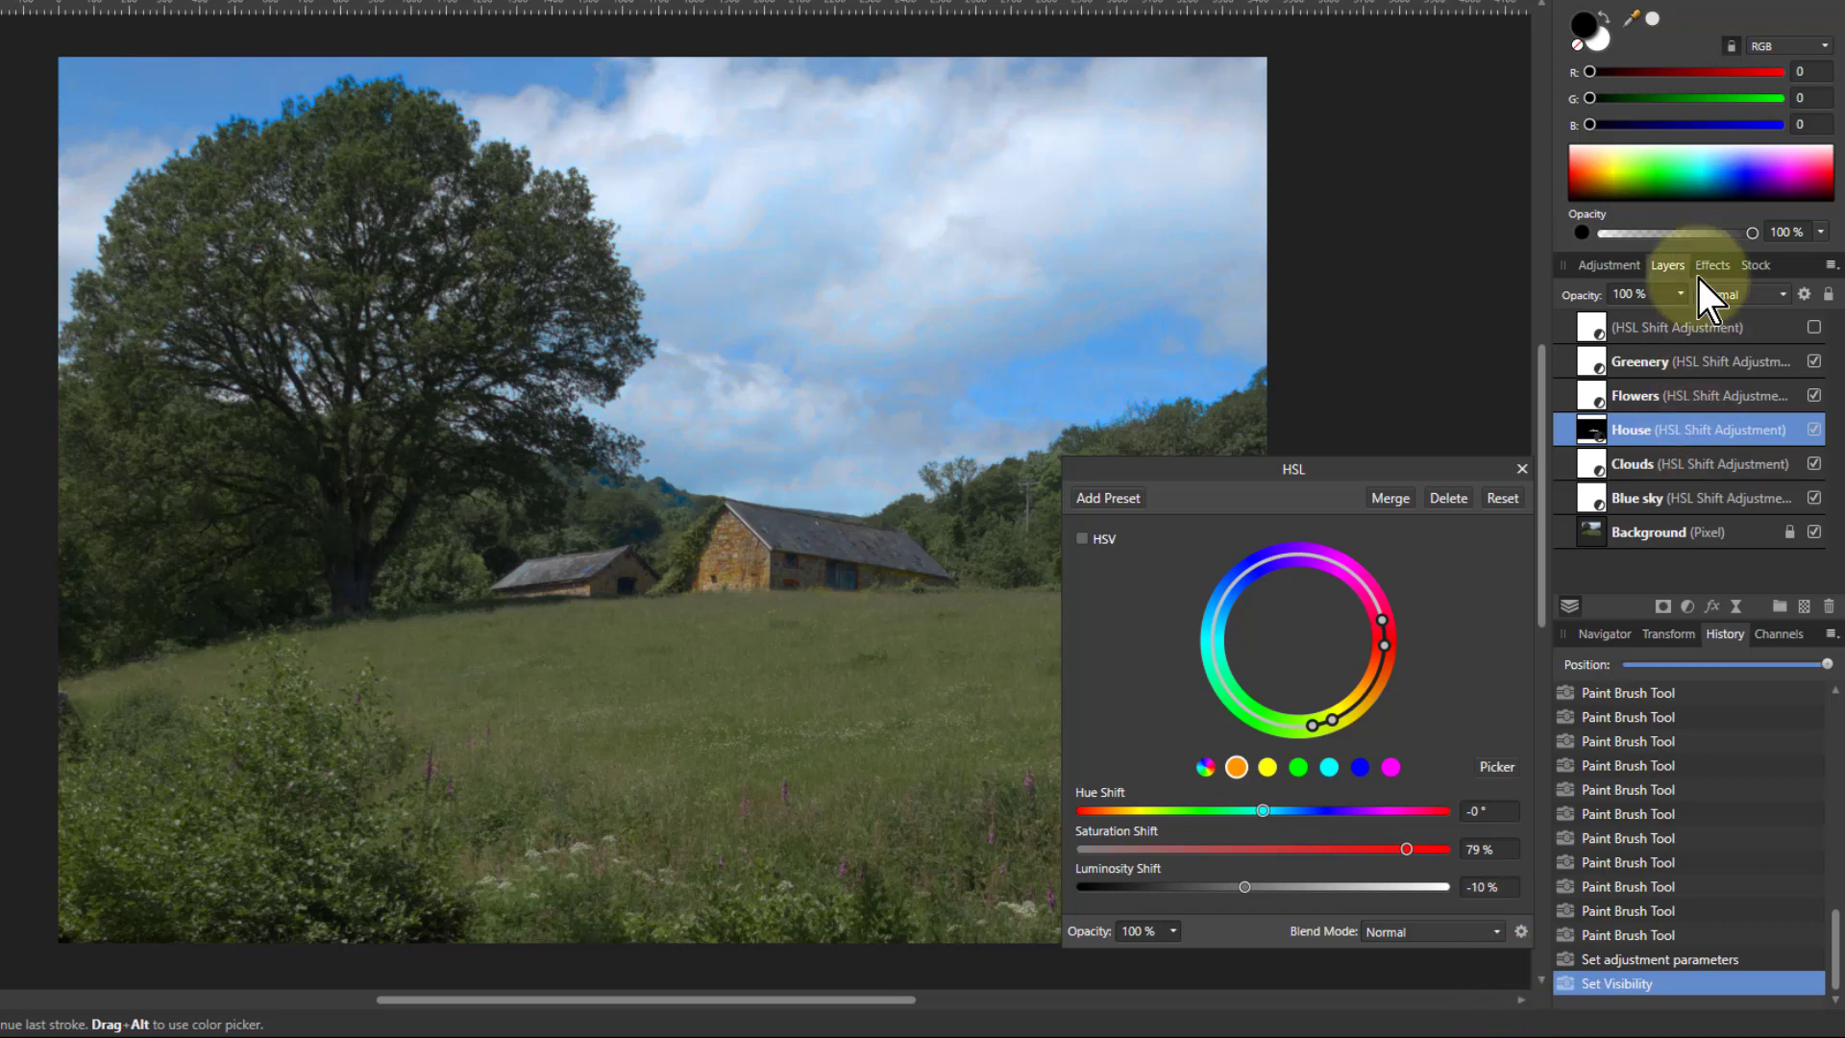
# Step: Sample the pink foxgloves on the Flowers layer and set 67% saturation, −6% luminosity
pyautogui.click(1595, 396)
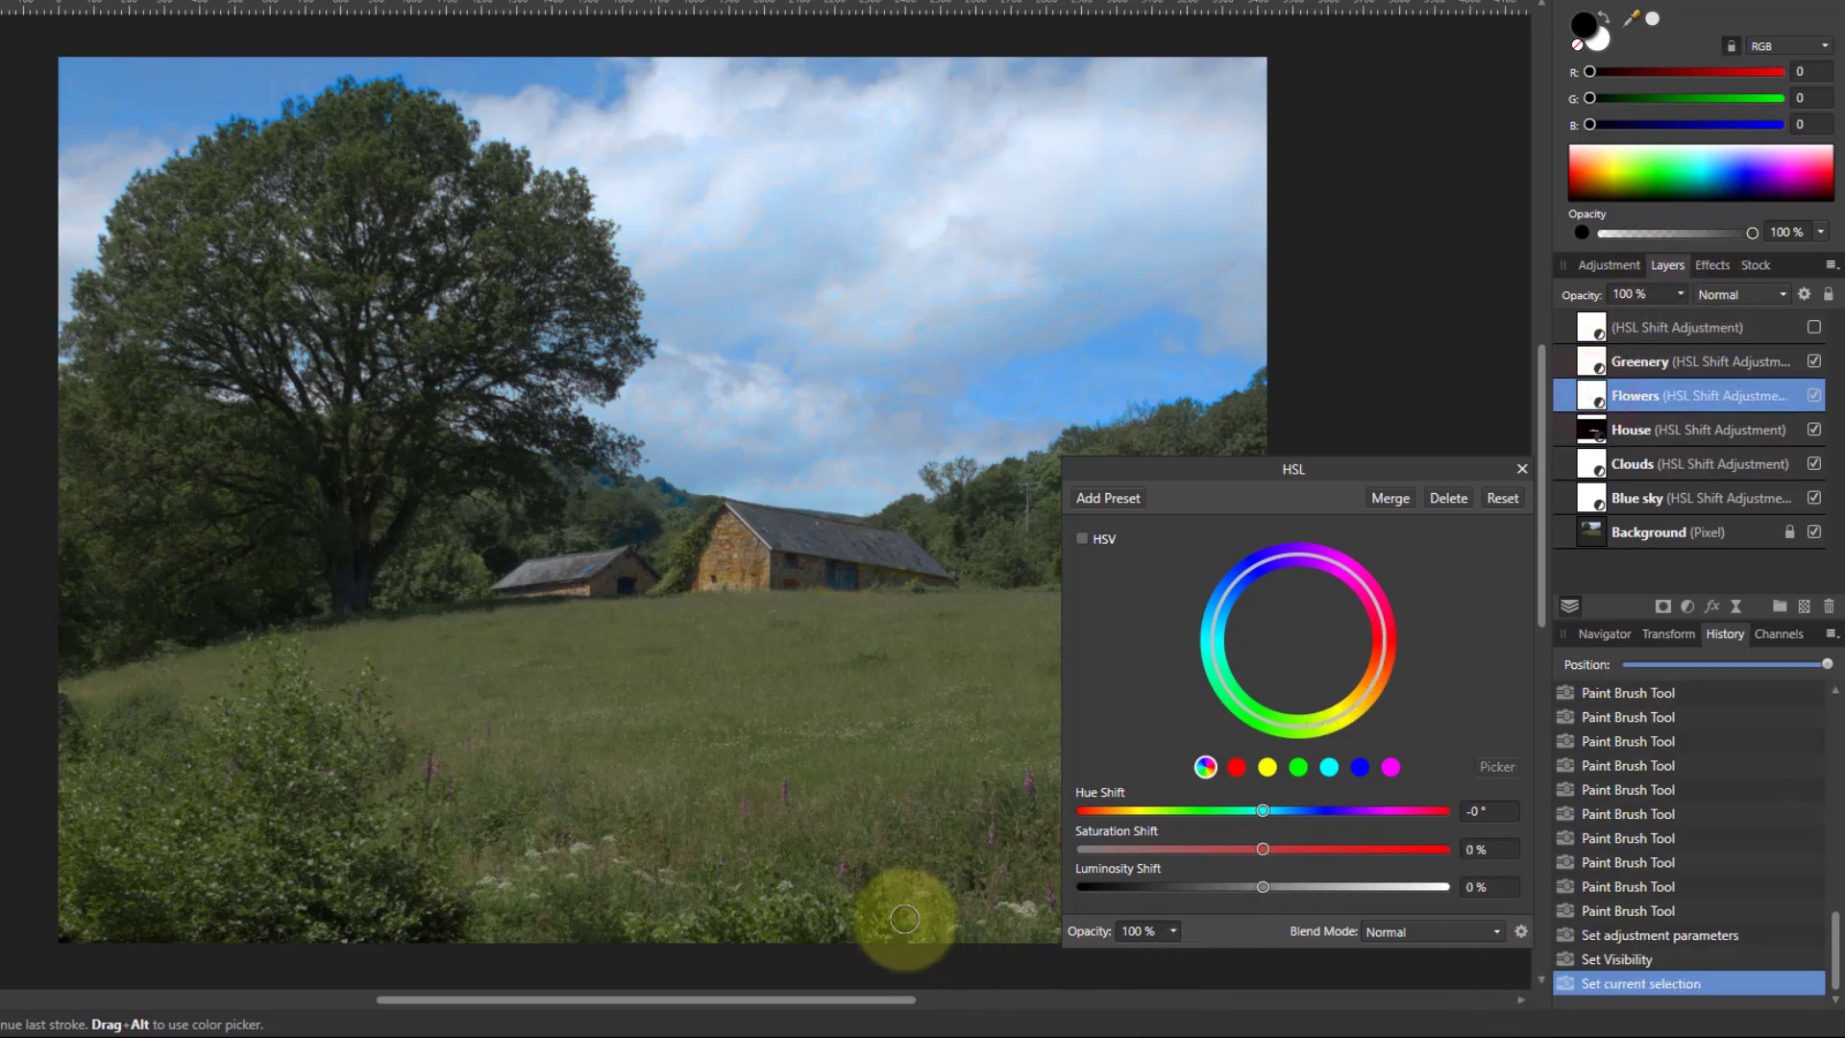
pyautogui.scroll(10, 885, 922)
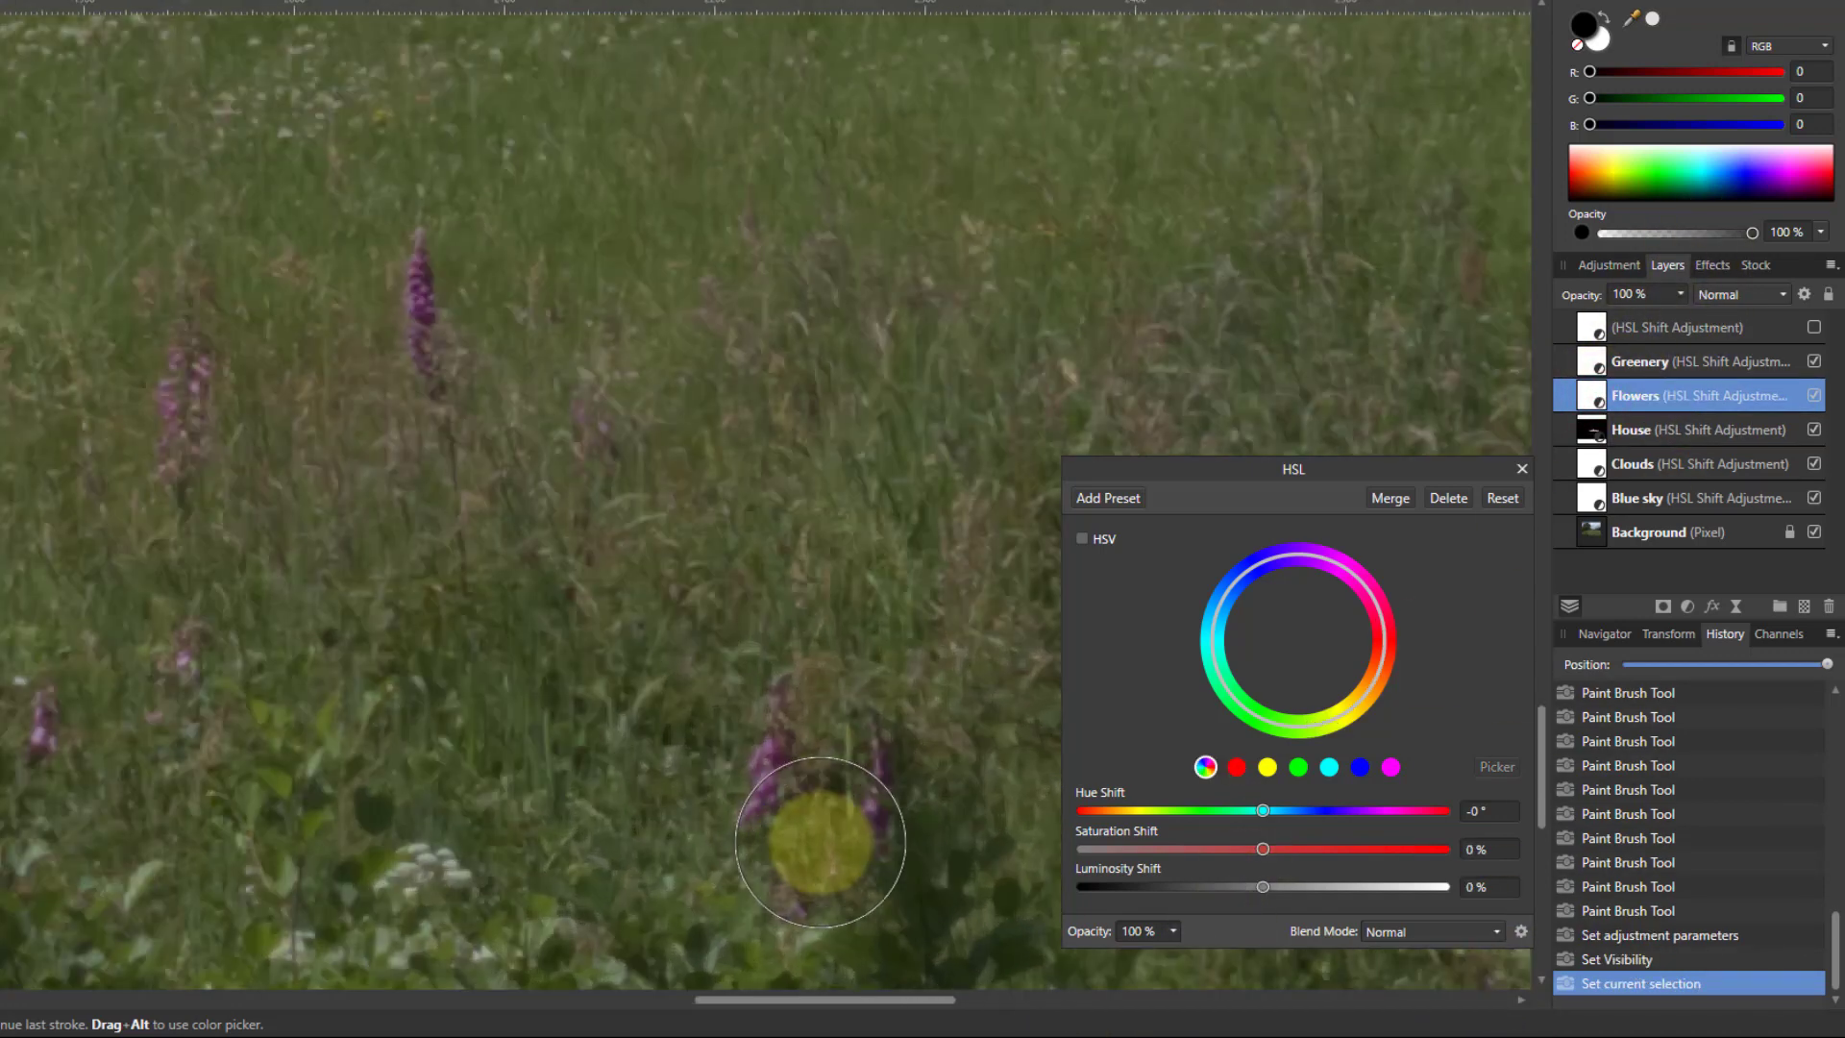
pyautogui.scroll(5, 810, 838)
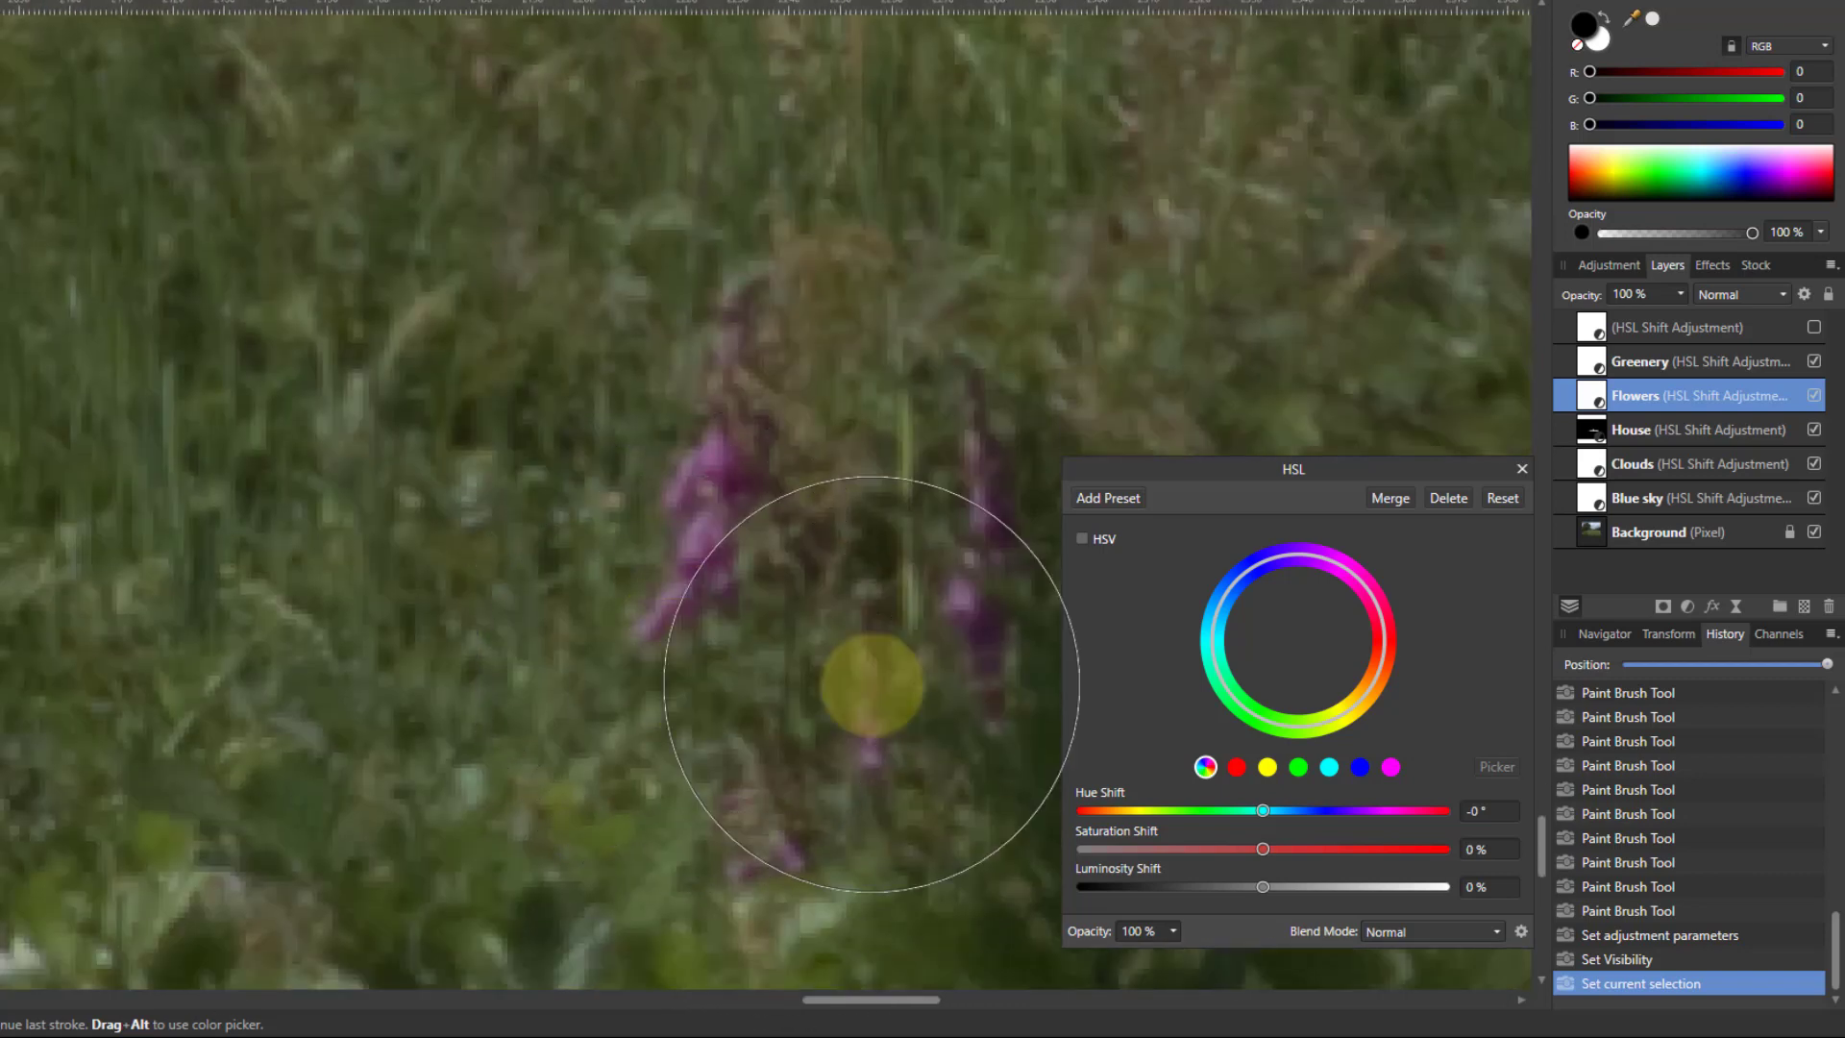
pyautogui.click(1236, 767)
pyautogui.click(1484, 774)
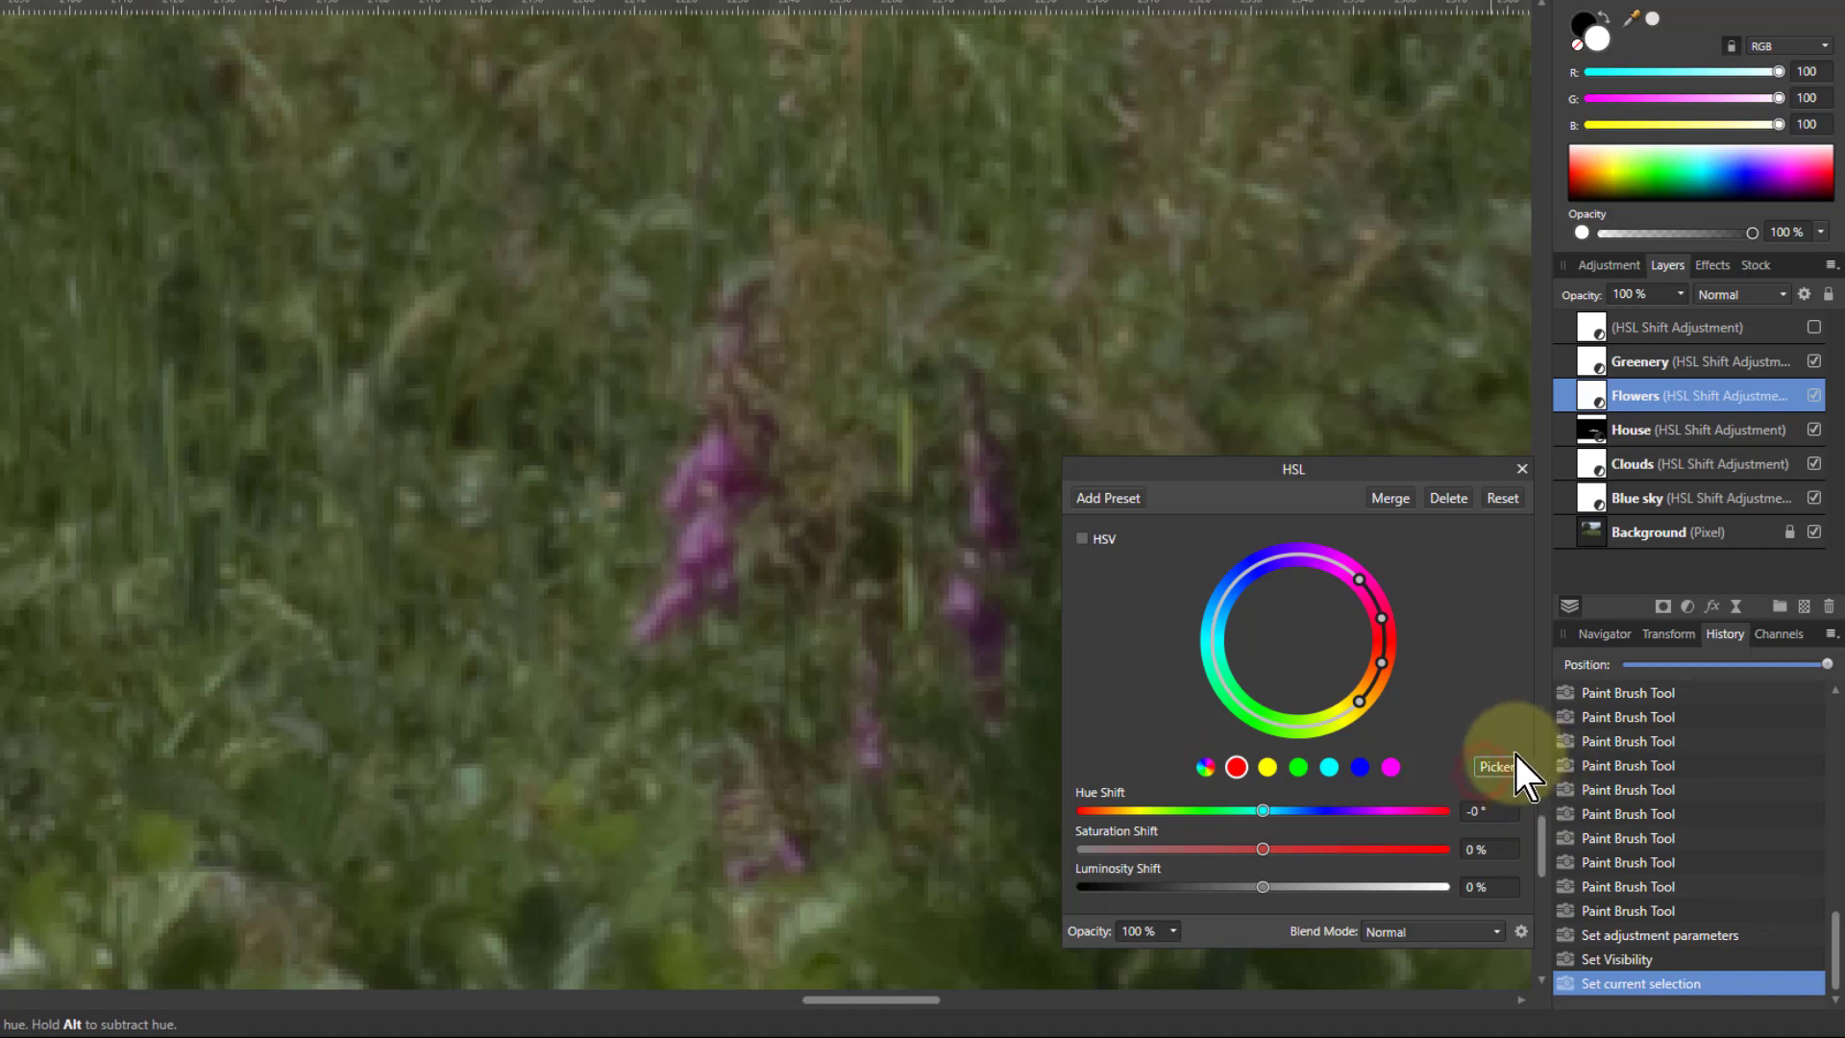
pyautogui.click(697, 542)
pyautogui.moveTo(698, 543); pyautogui.dragTo(1390, 645)
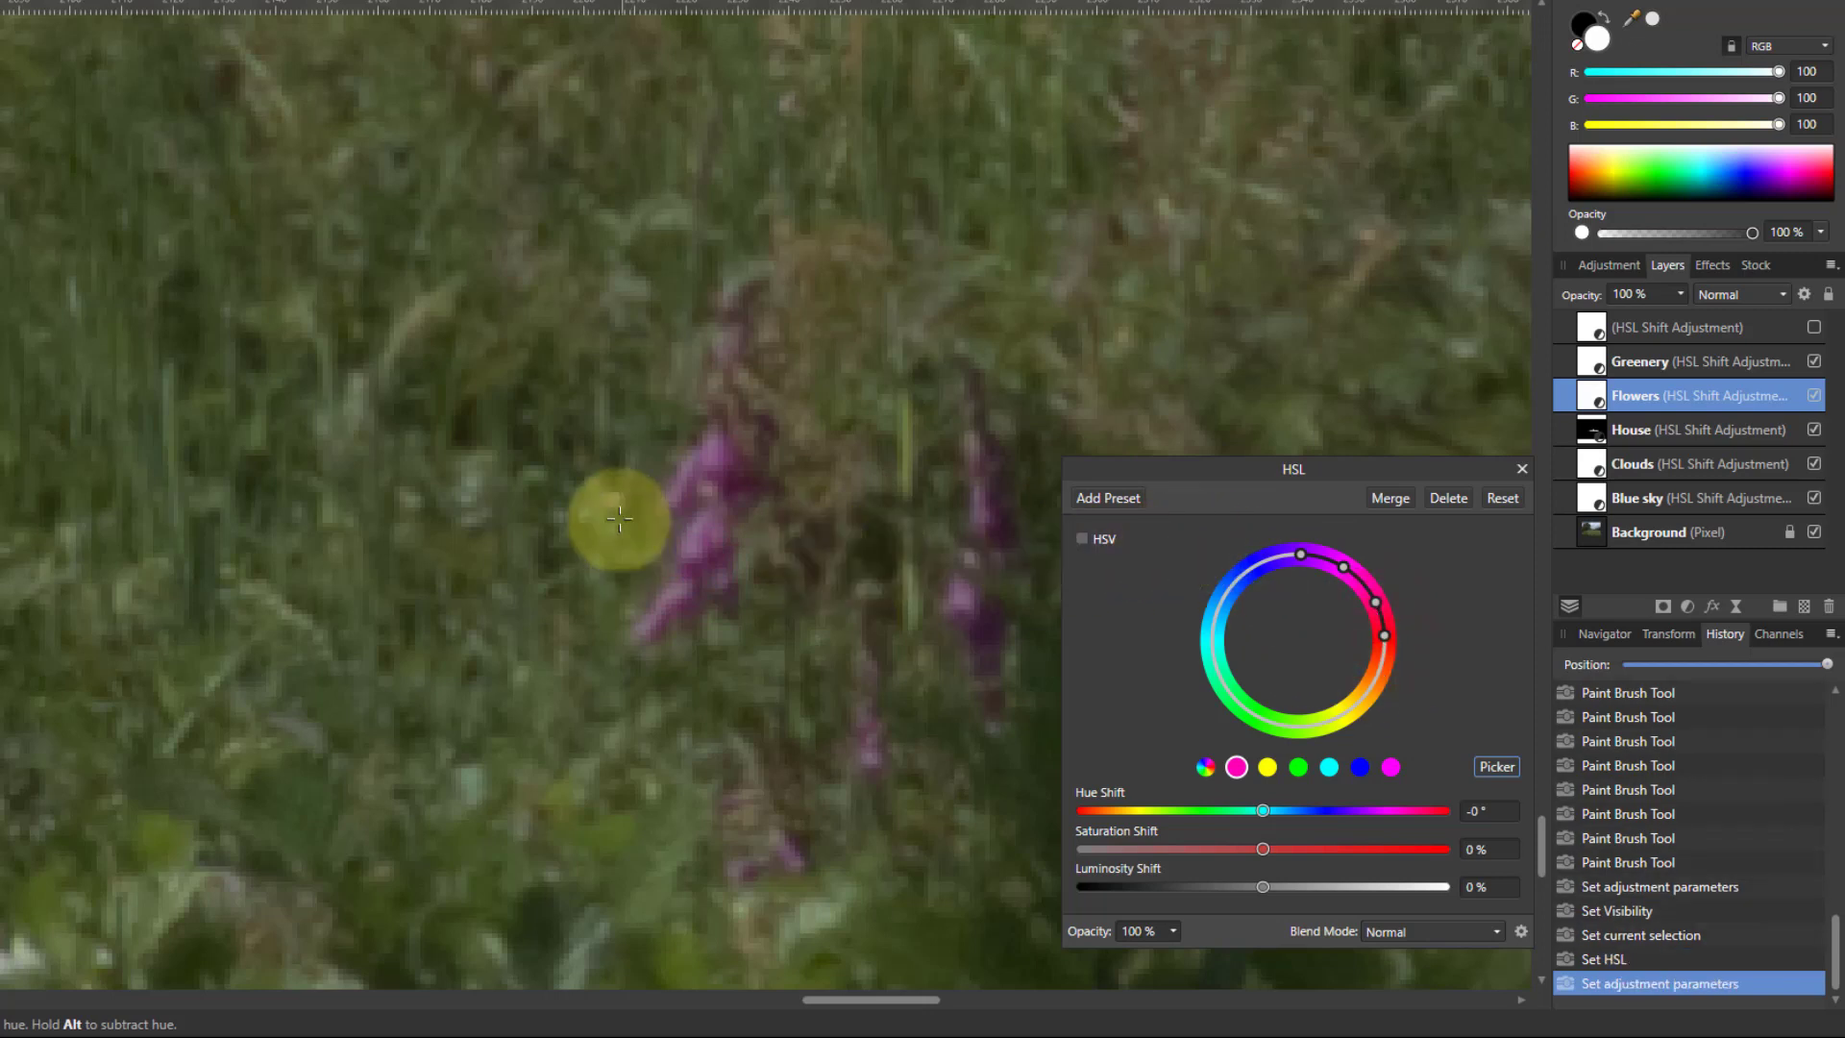
pyautogui.moveTo(1255, 853); pyautogui.dragTo(1430, 863)
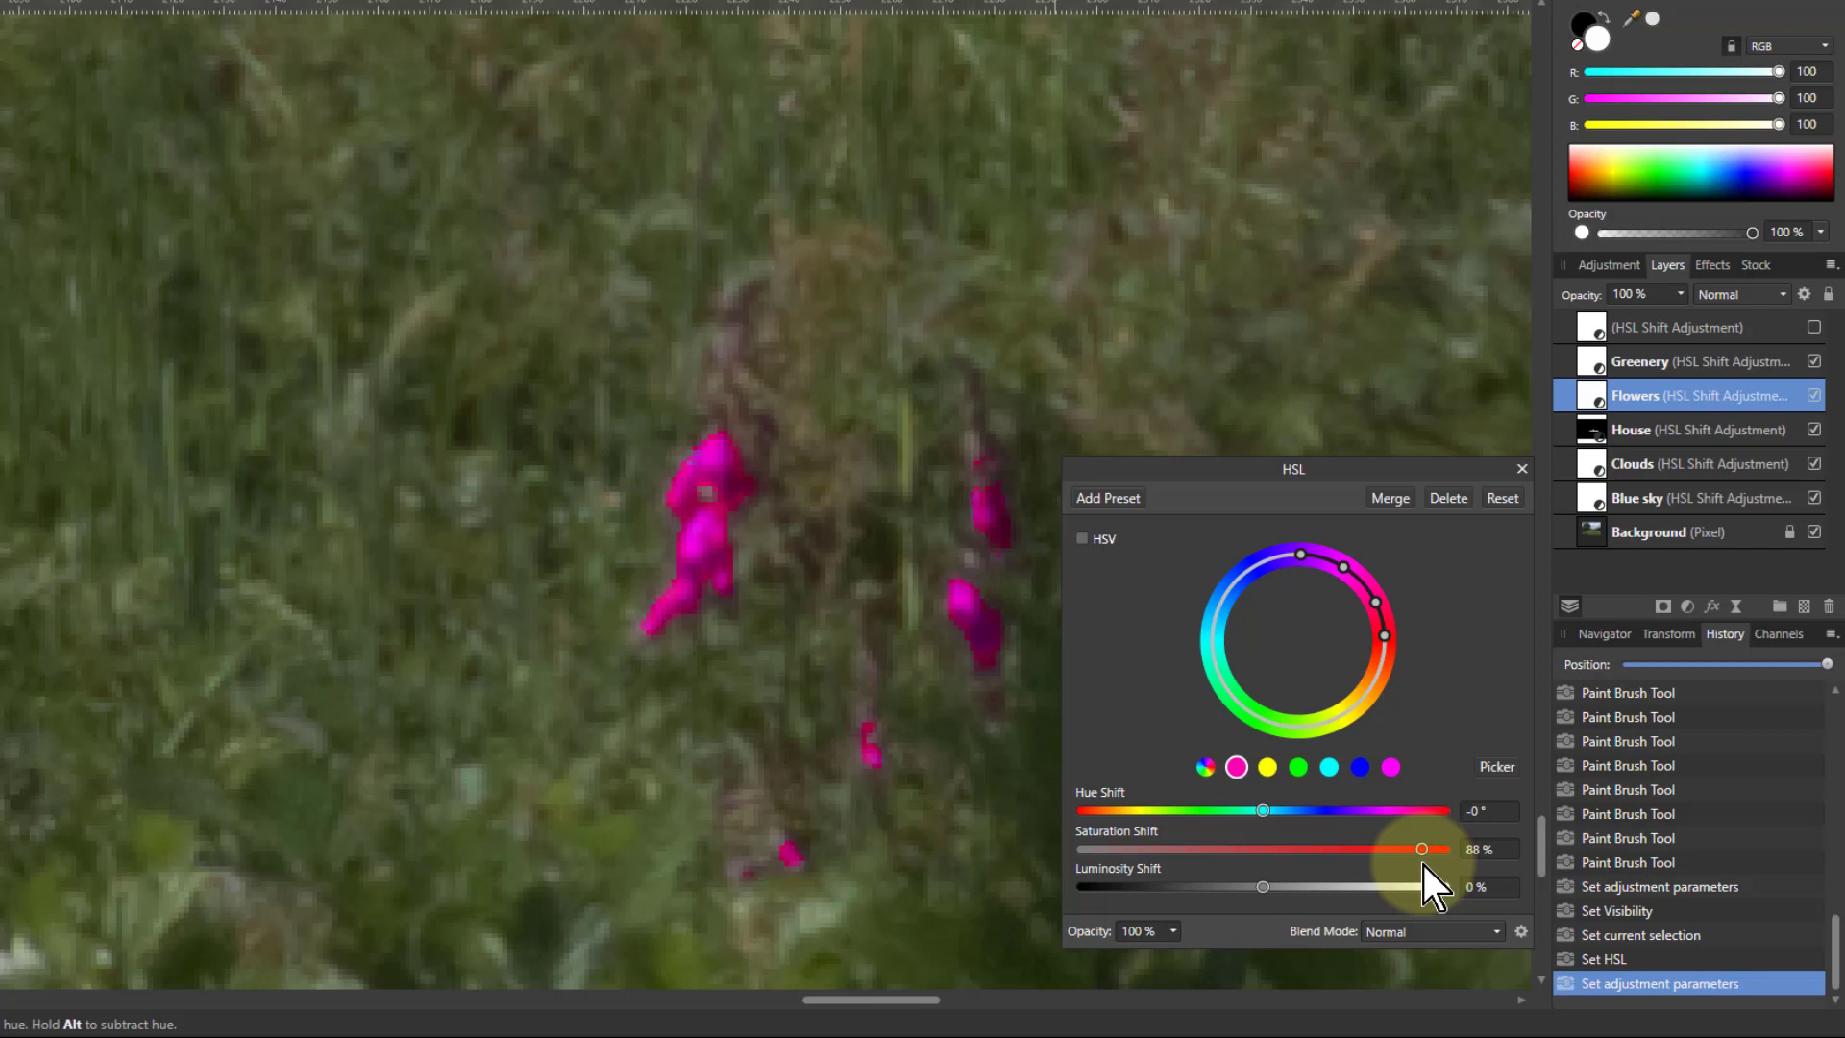
pyautogui.moveTo(1416, 865); pyautogui.dragTo(1383, 867)
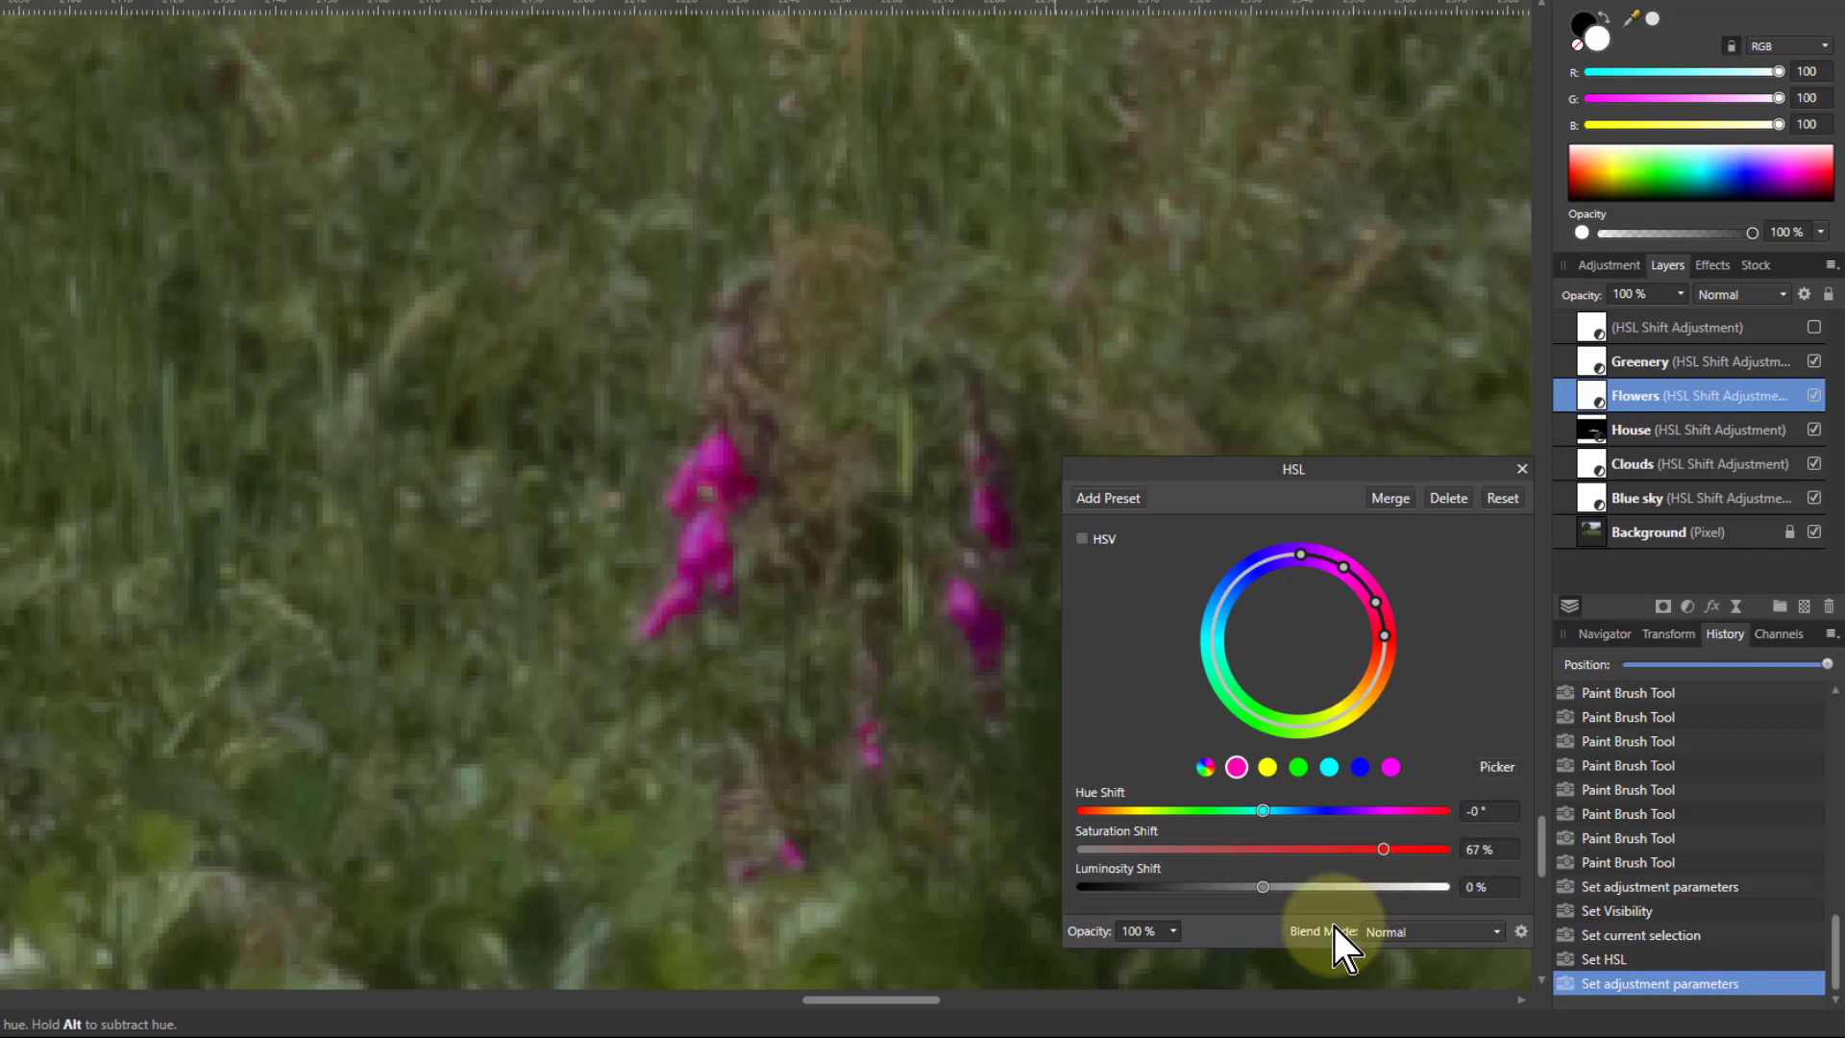
pyautogui.moveTo(1260, 893)
pyautogui.mouseDown()
pyautogui.moveTo(1237, 894)
pyautogui.moveTo(1253, 893)
pyautogui.mouseUp()
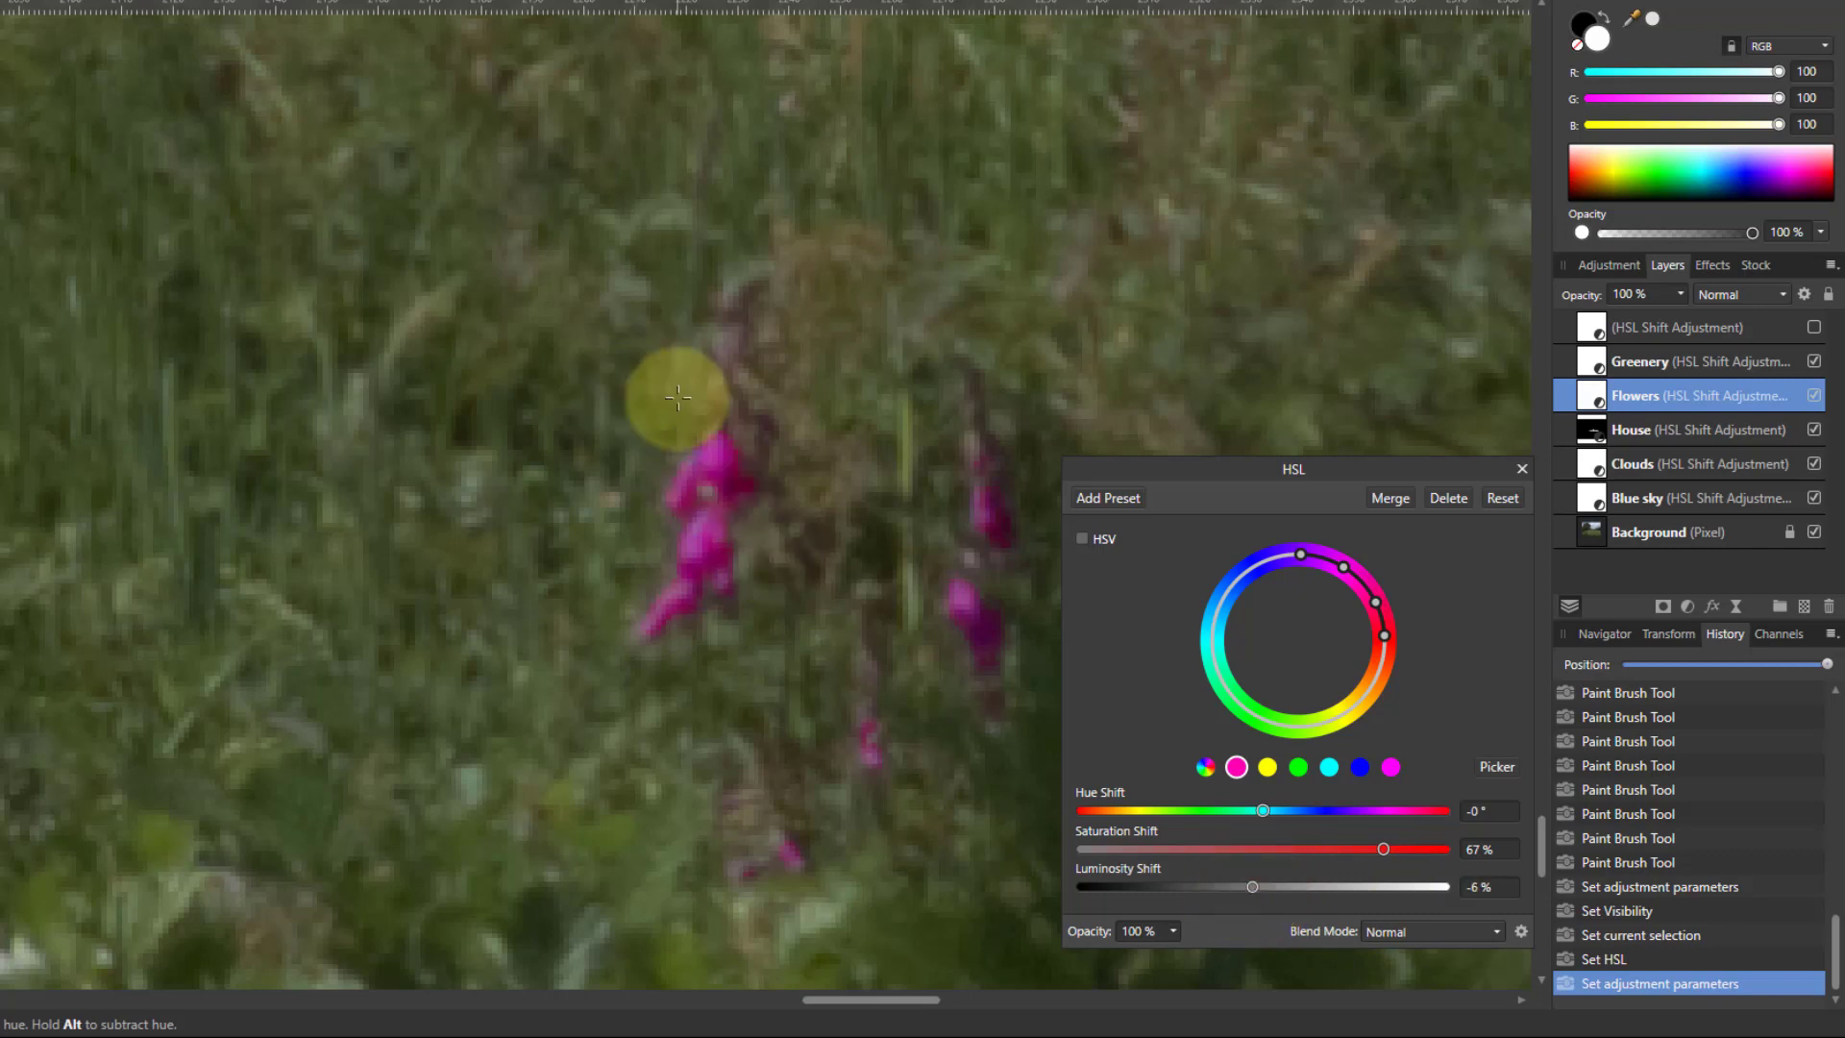
pyautogui.hotkey('ctrl', '0')
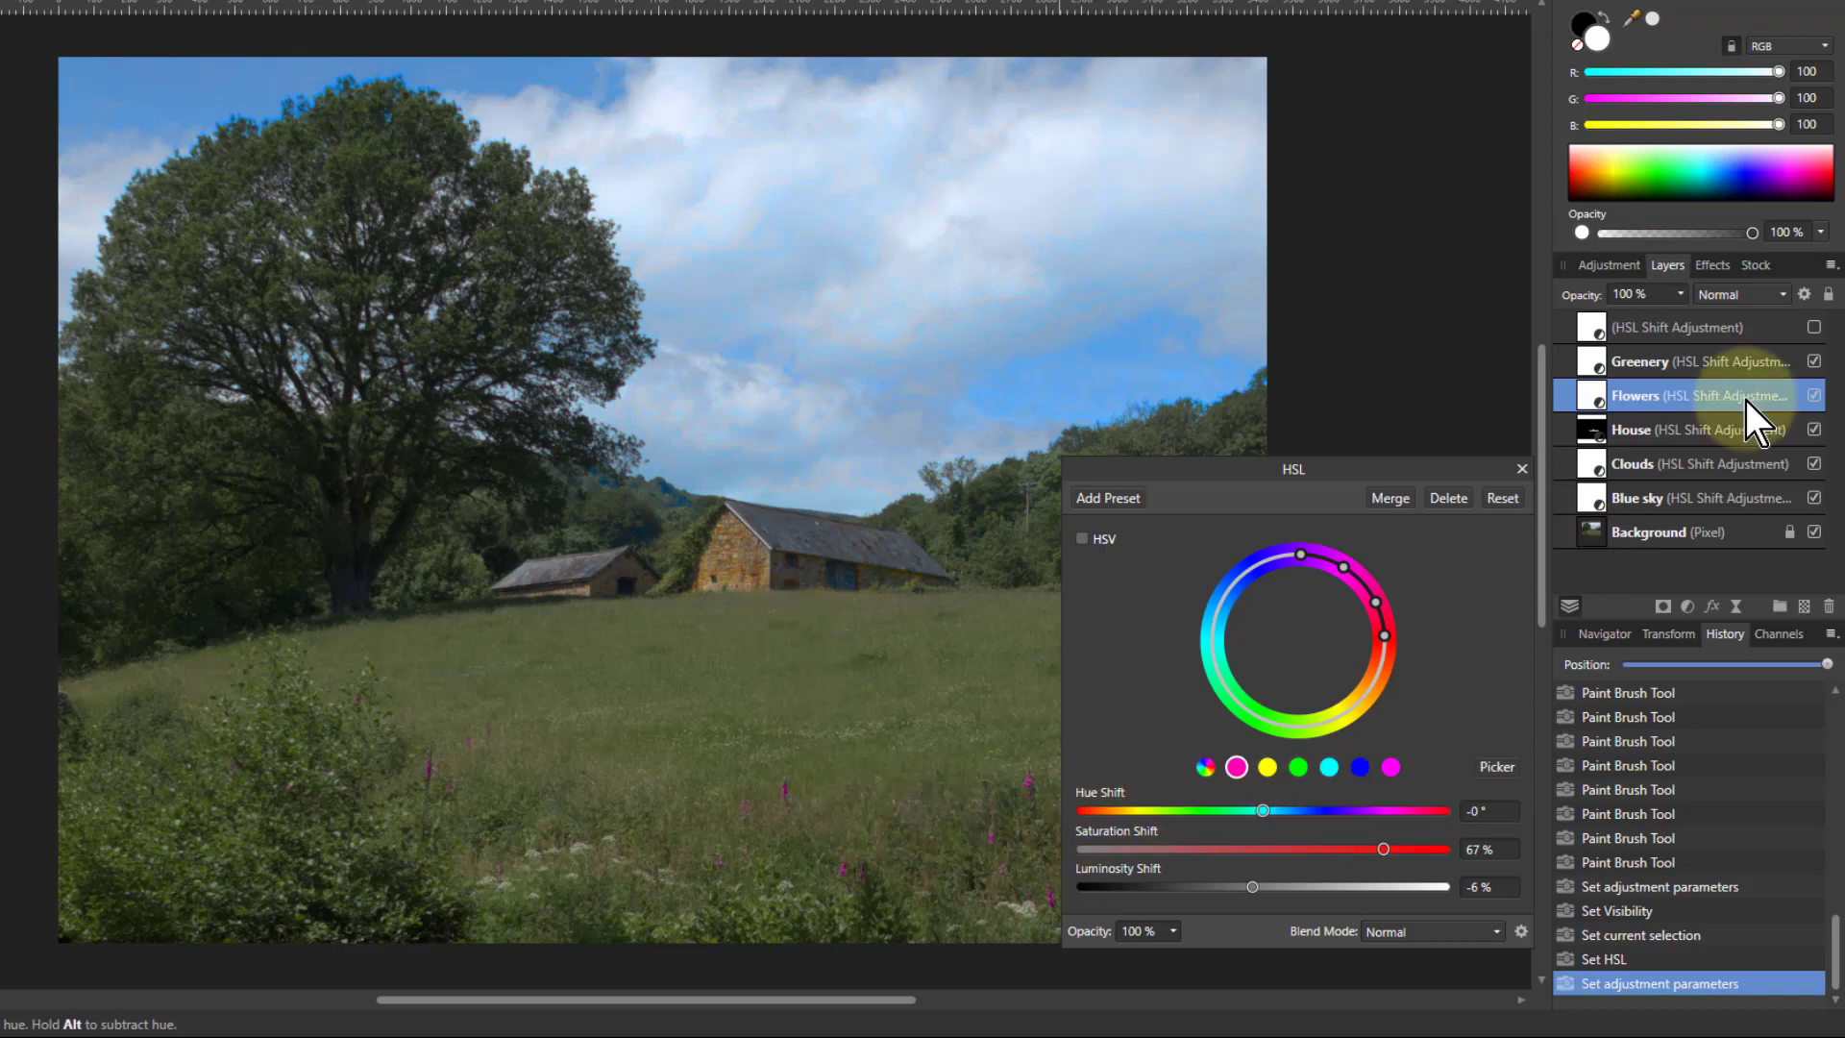
# Step: On the Greenery layer, sample several grass tones with Picker to define a single hue range
pyautogui.click(1582, 365)
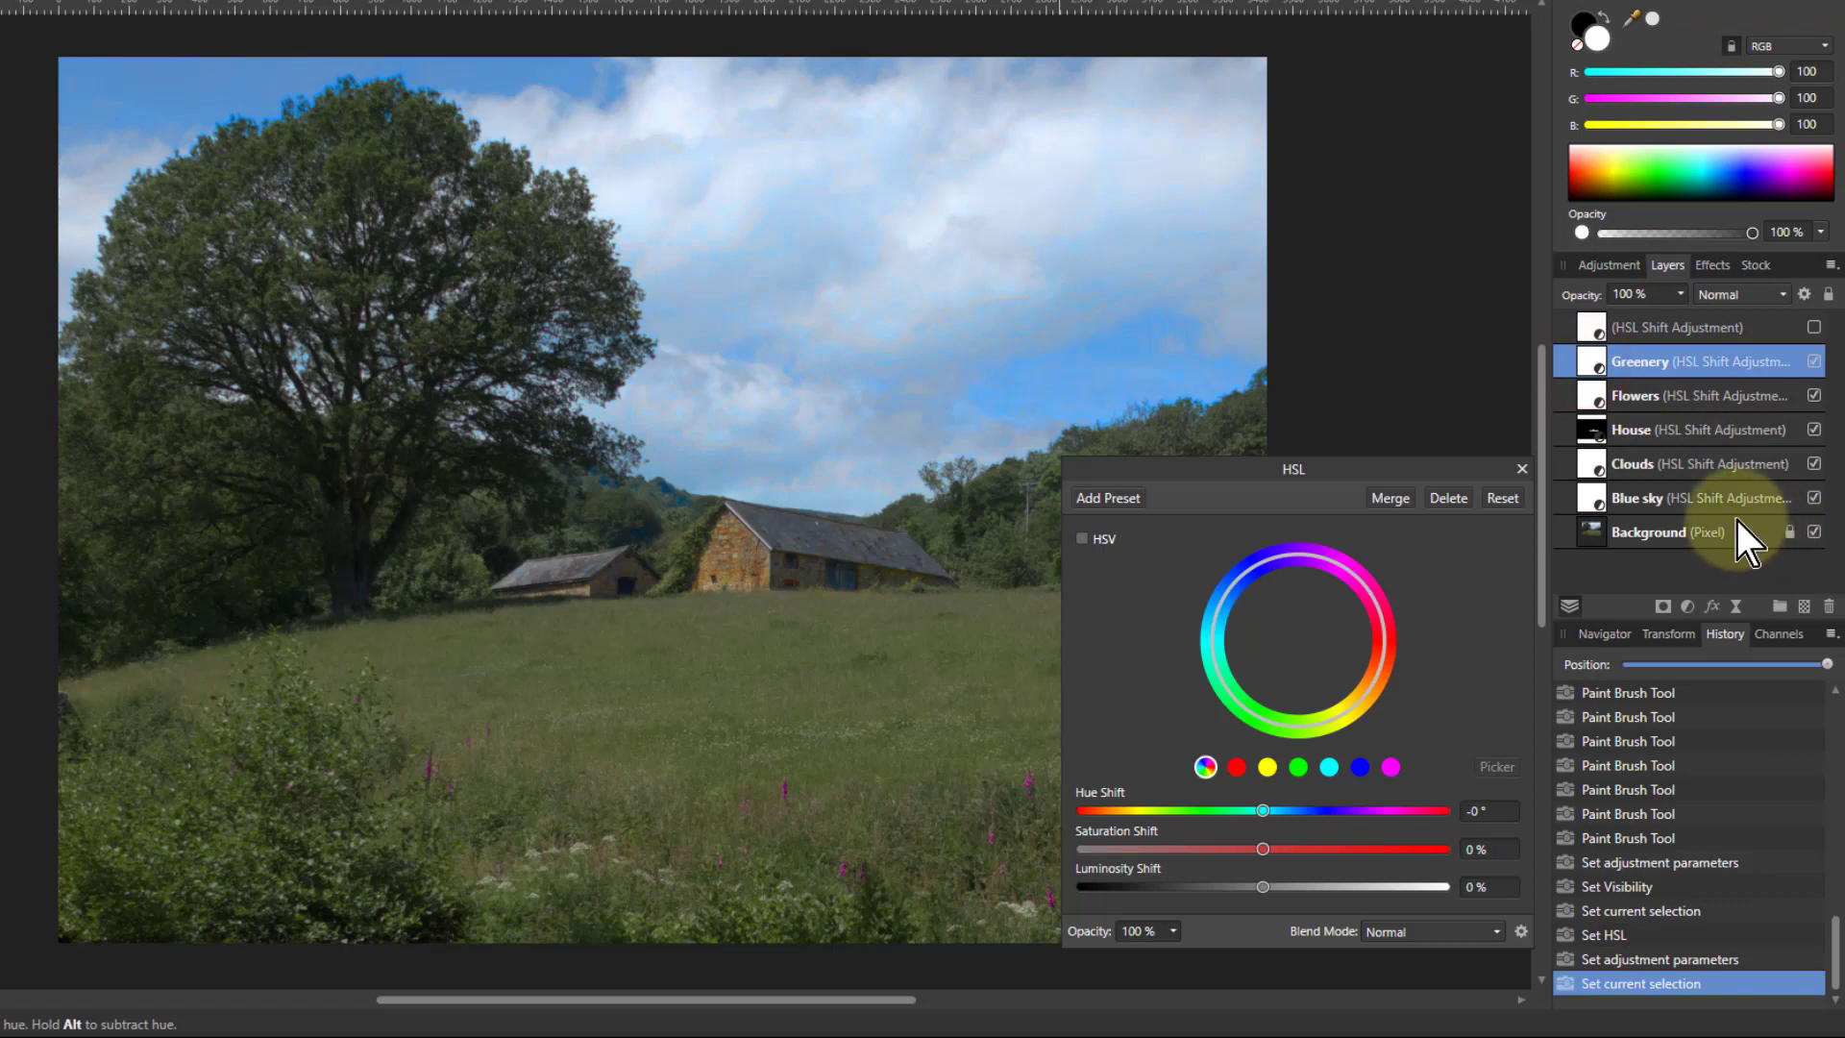
pyautogui.click(1237, 766)
pyautogui.click(1513, 767)
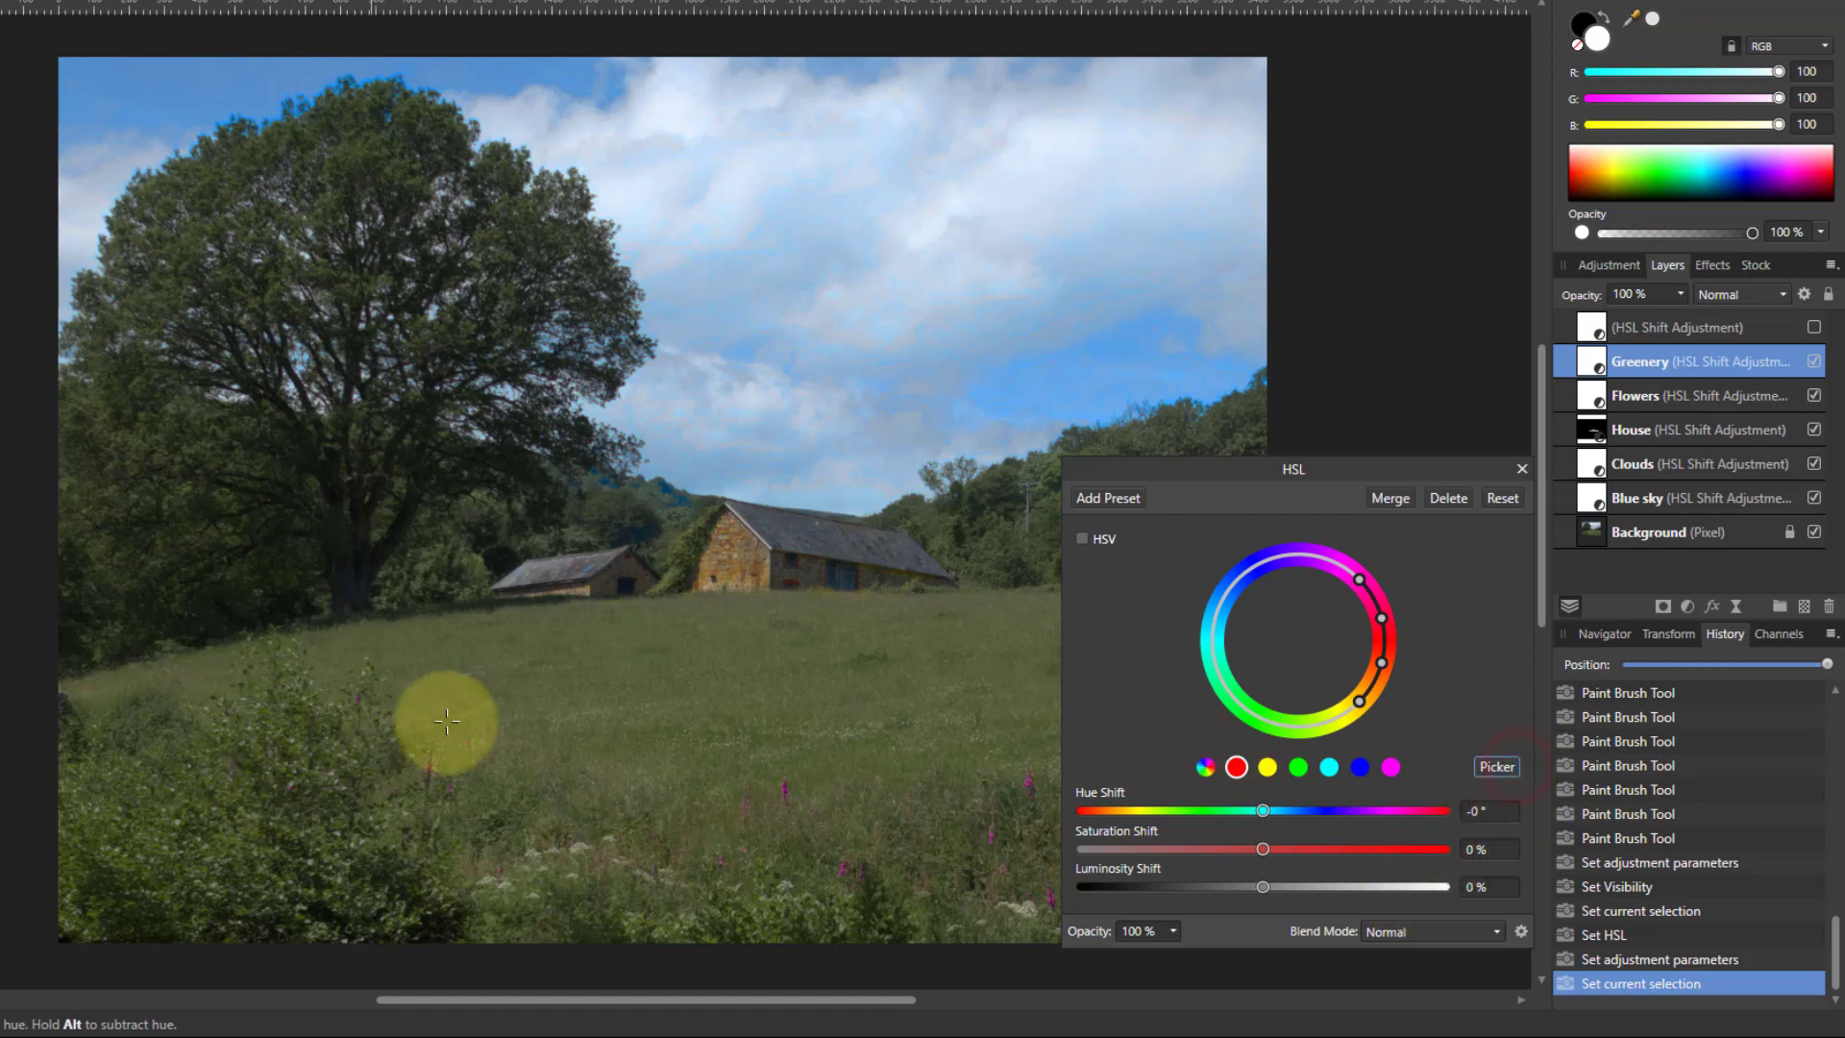
pyautogui.click(673, 663)
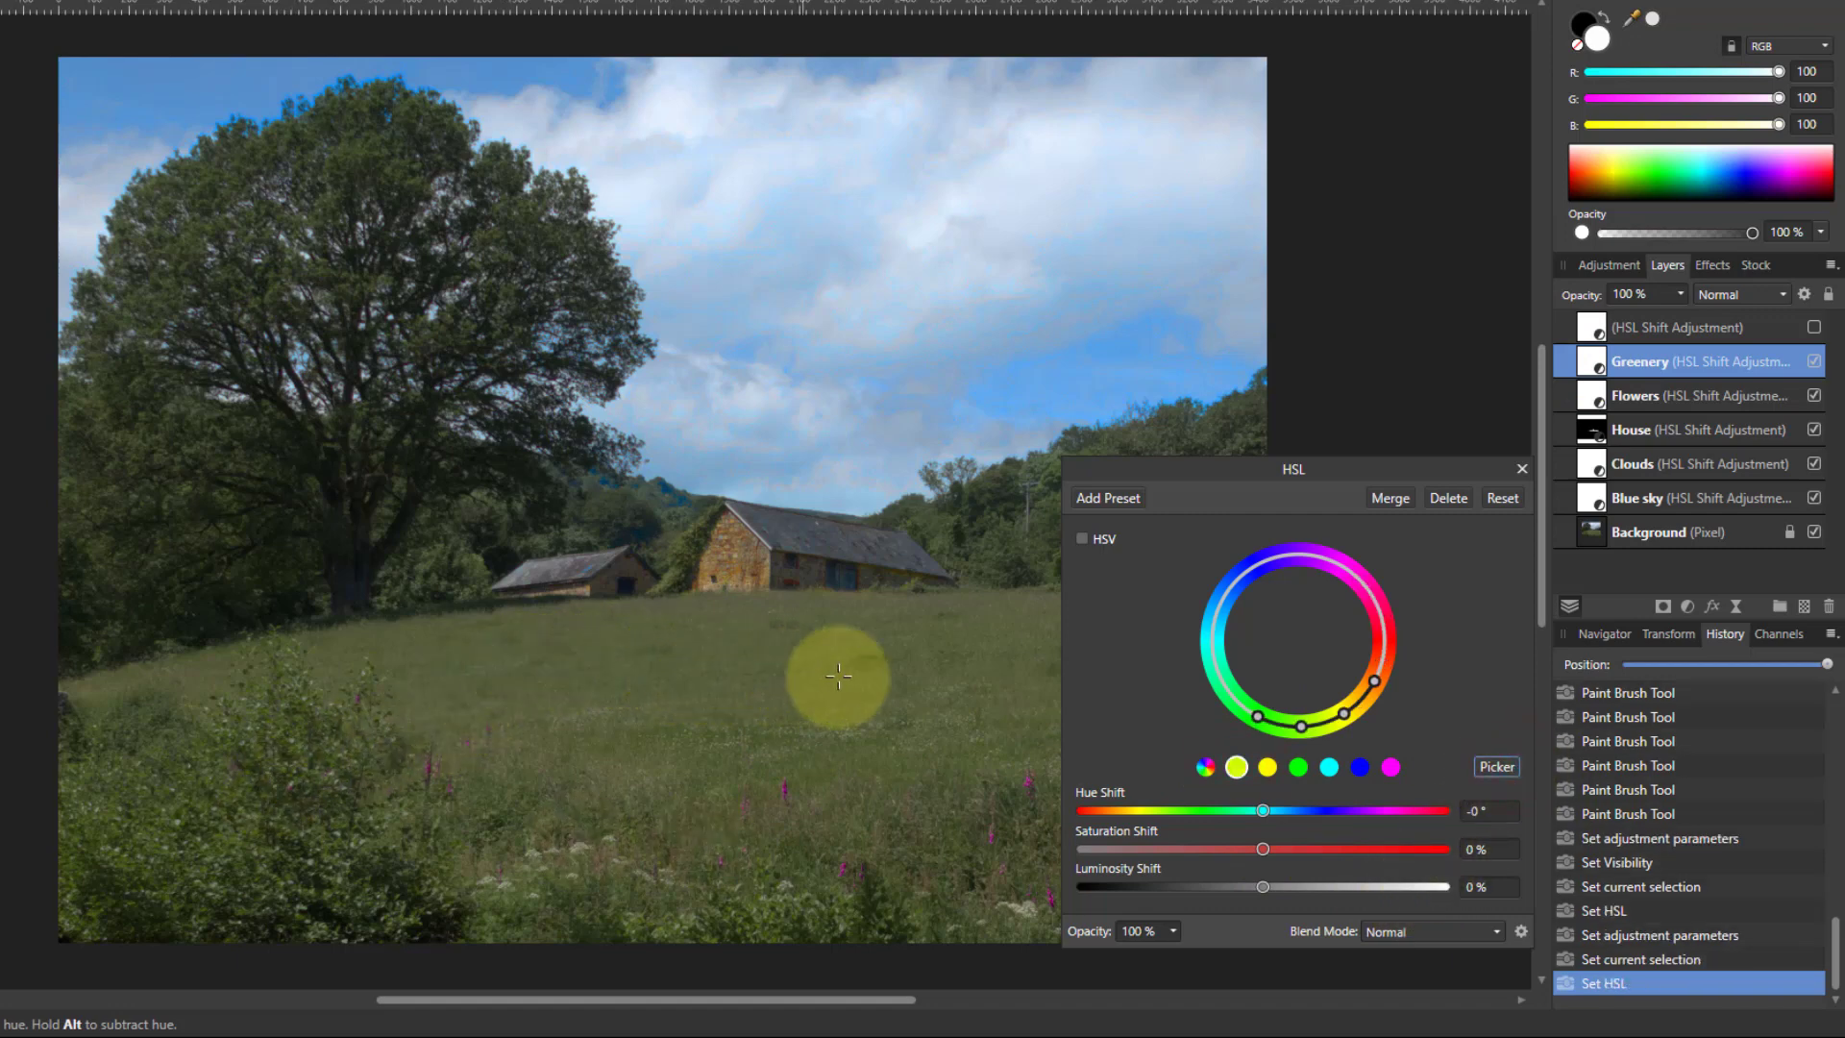
pyautogui.click(980, 708)
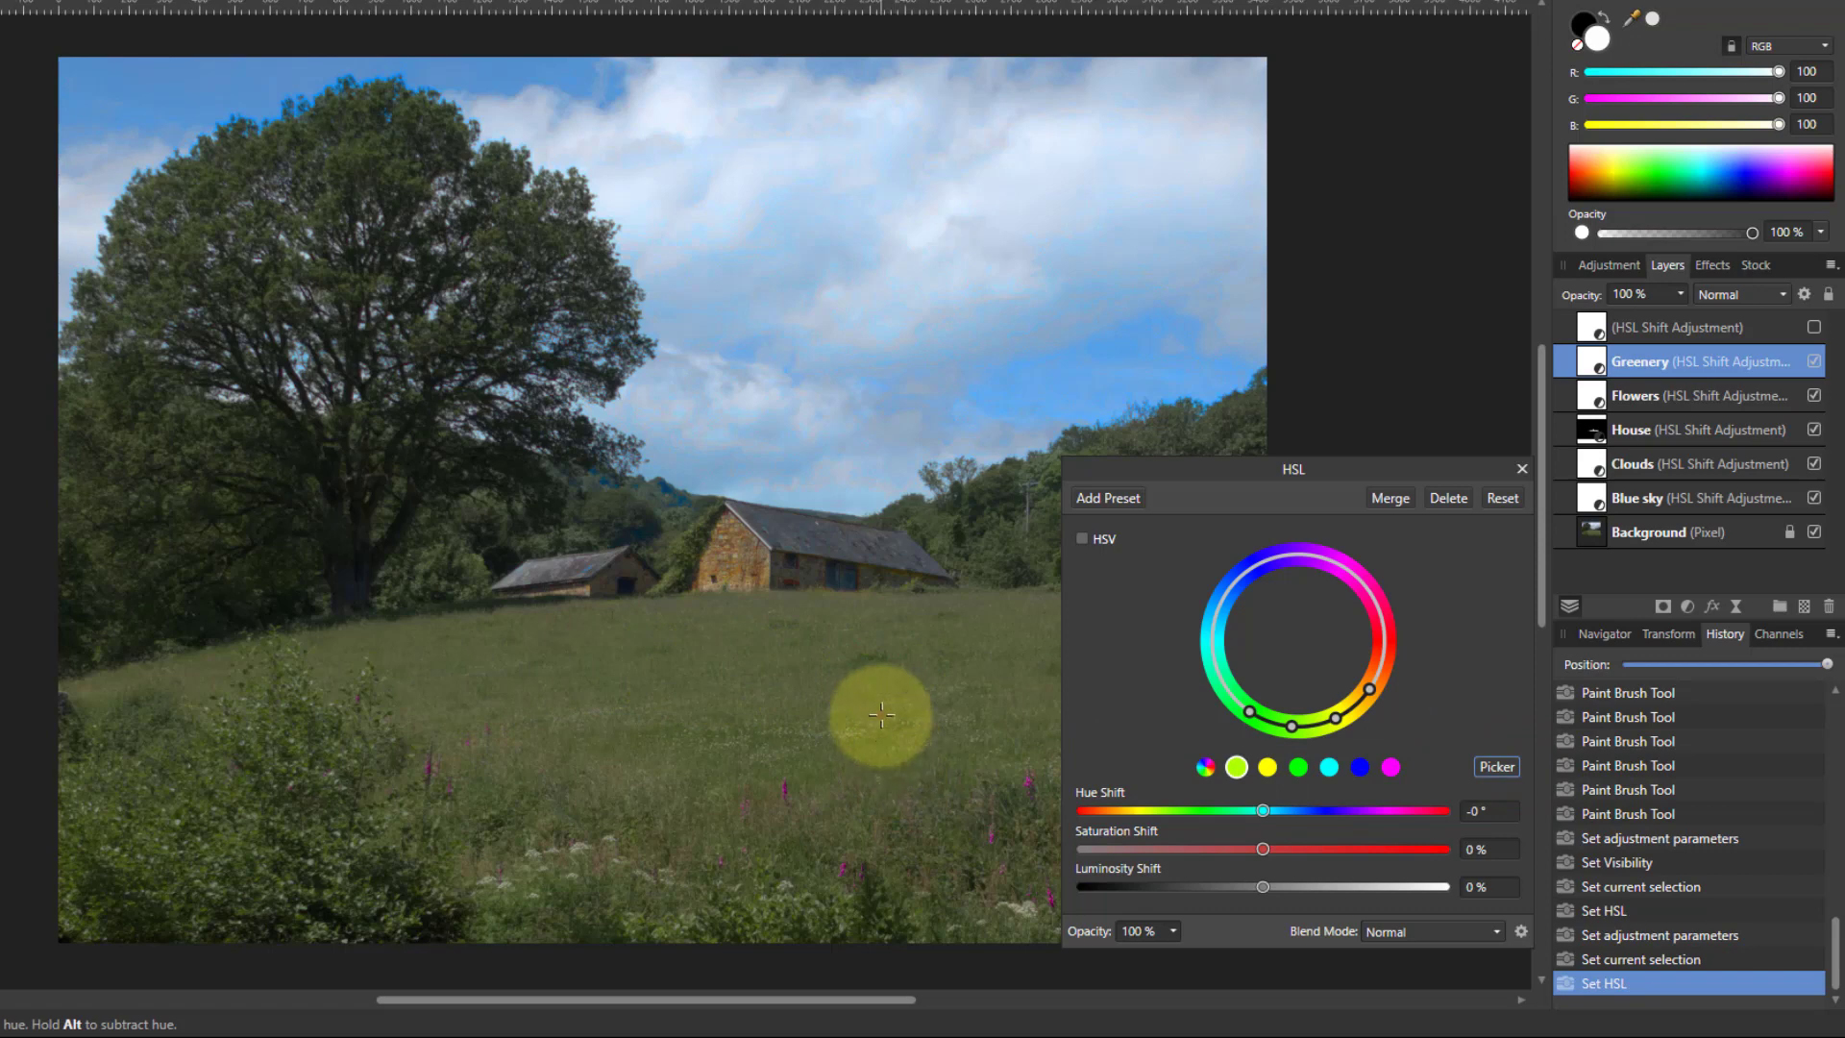
pyautogui.click(976, 701)
pyautogui.click(626, 716)
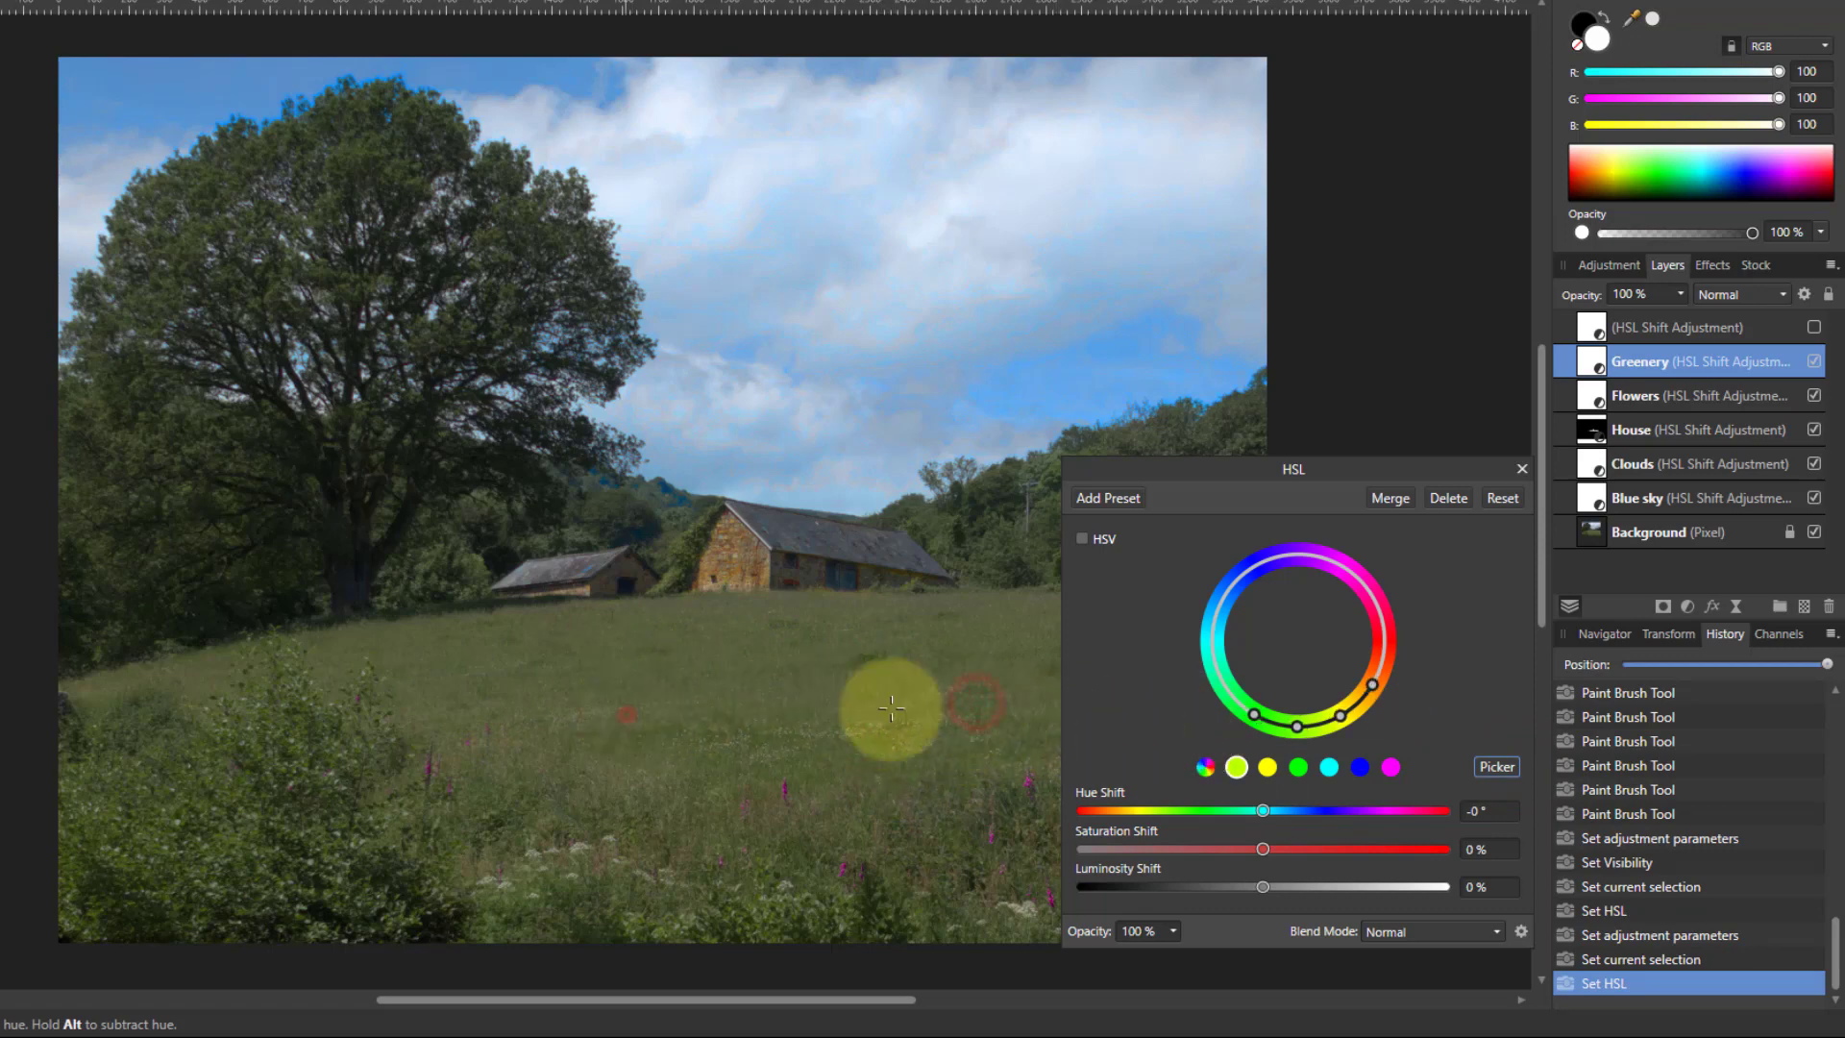
# Step: Nudge the range toward yellow-green and set Saturation Shift to 100%
pyautogui.moveTo(1297, 730); pyautogui.dragTo(1289, 730)
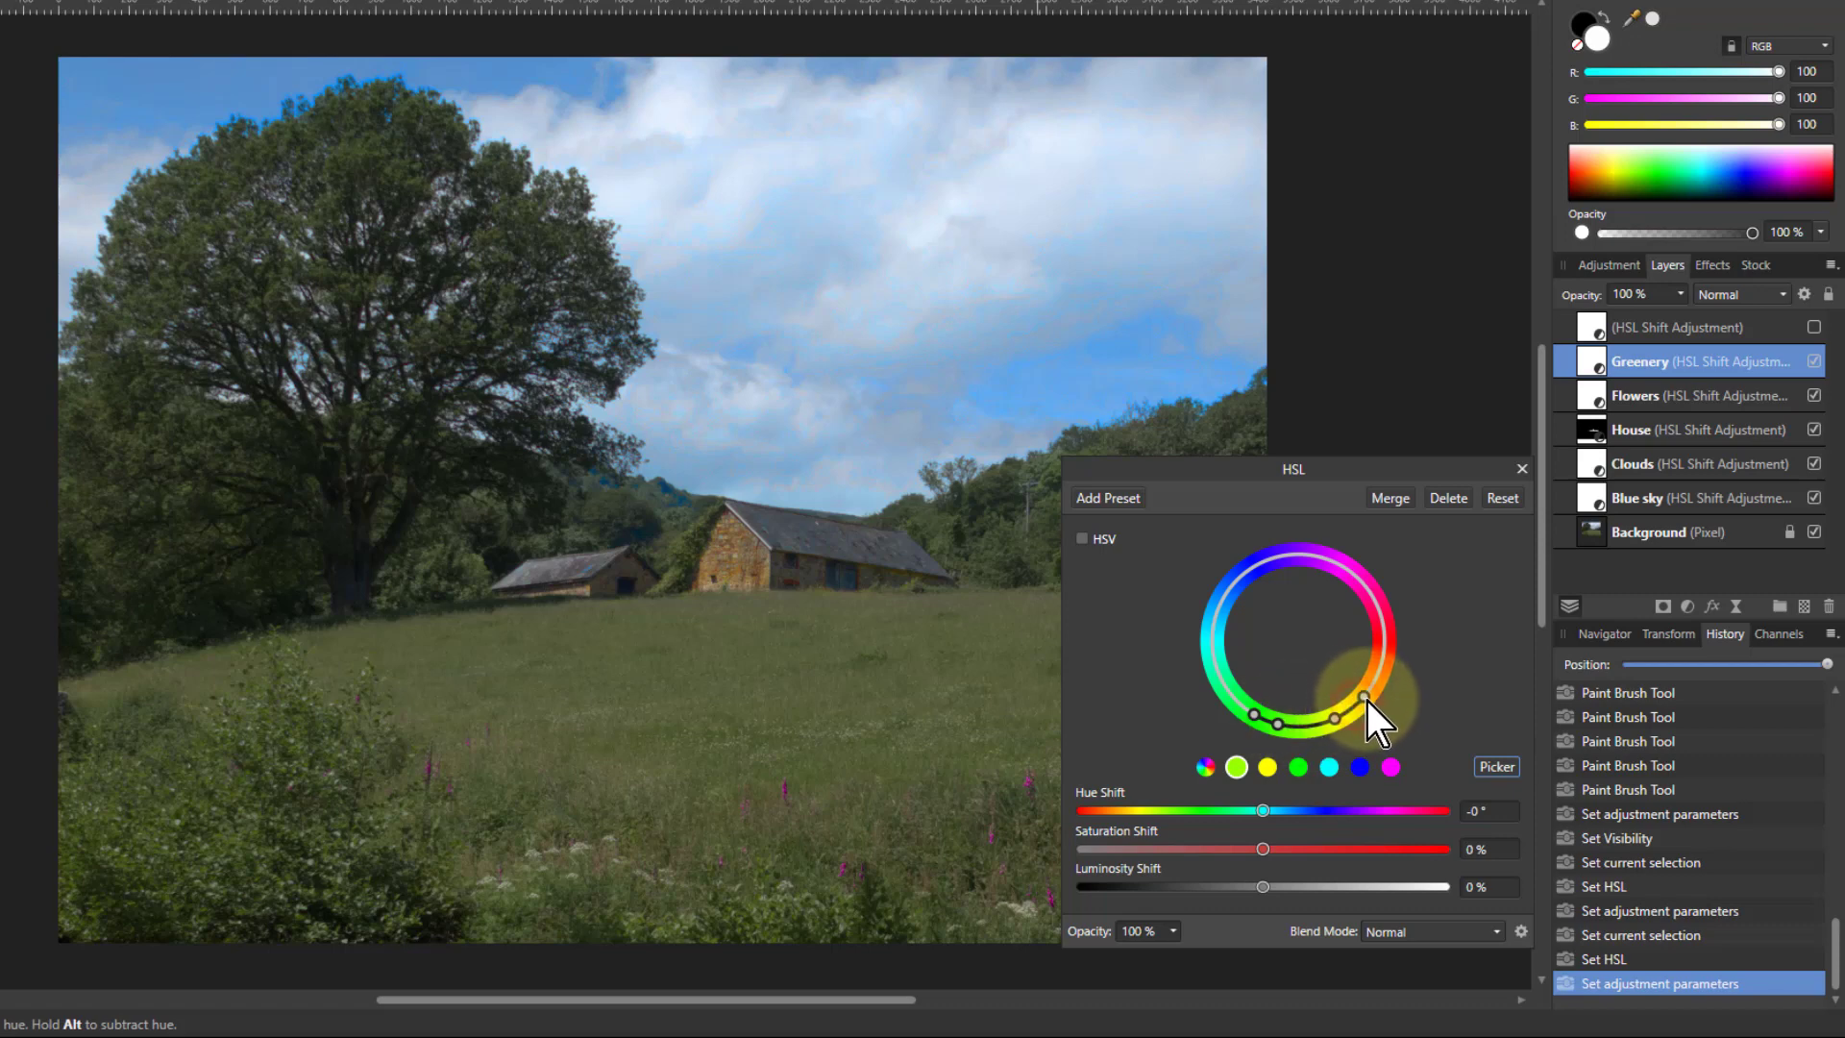
pyautogui.moveTo(1263, 849); pyautogui.dragTo(1487, 840)
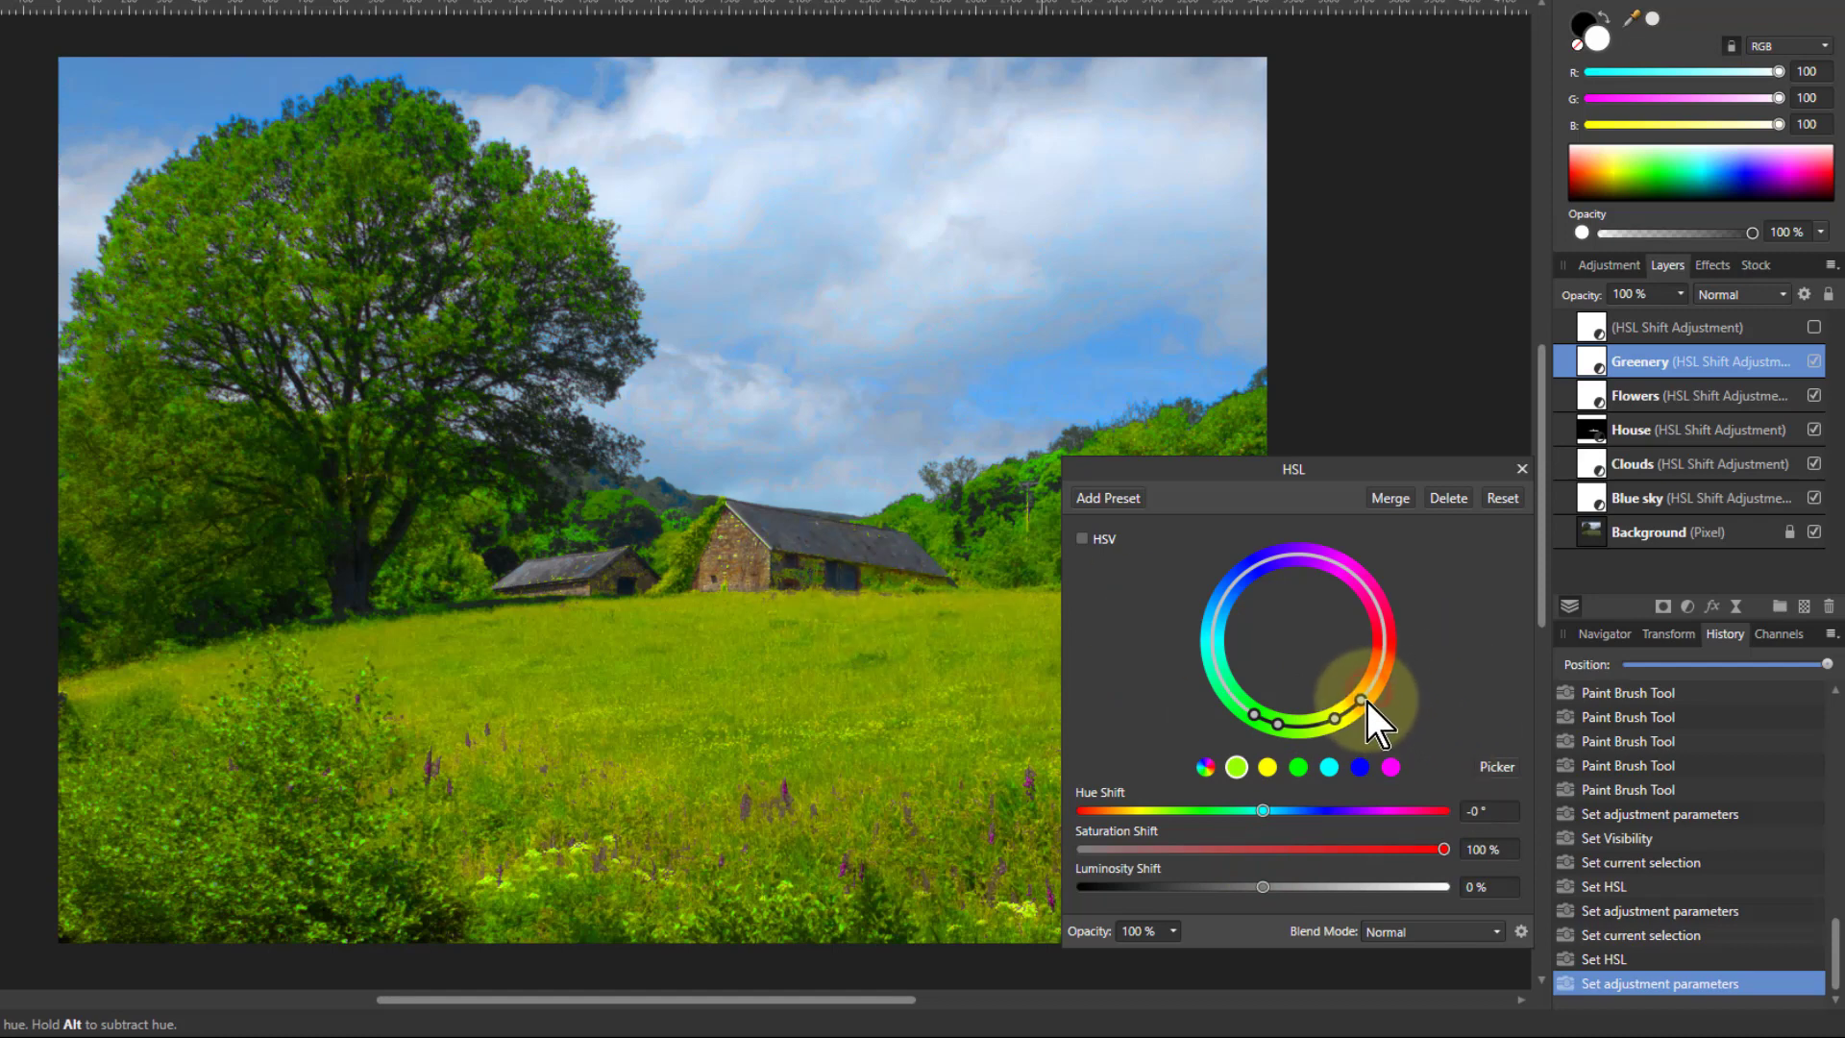
pyautogui.moveTo(1366, 702); pyautogui.dragTo(1348, 726)
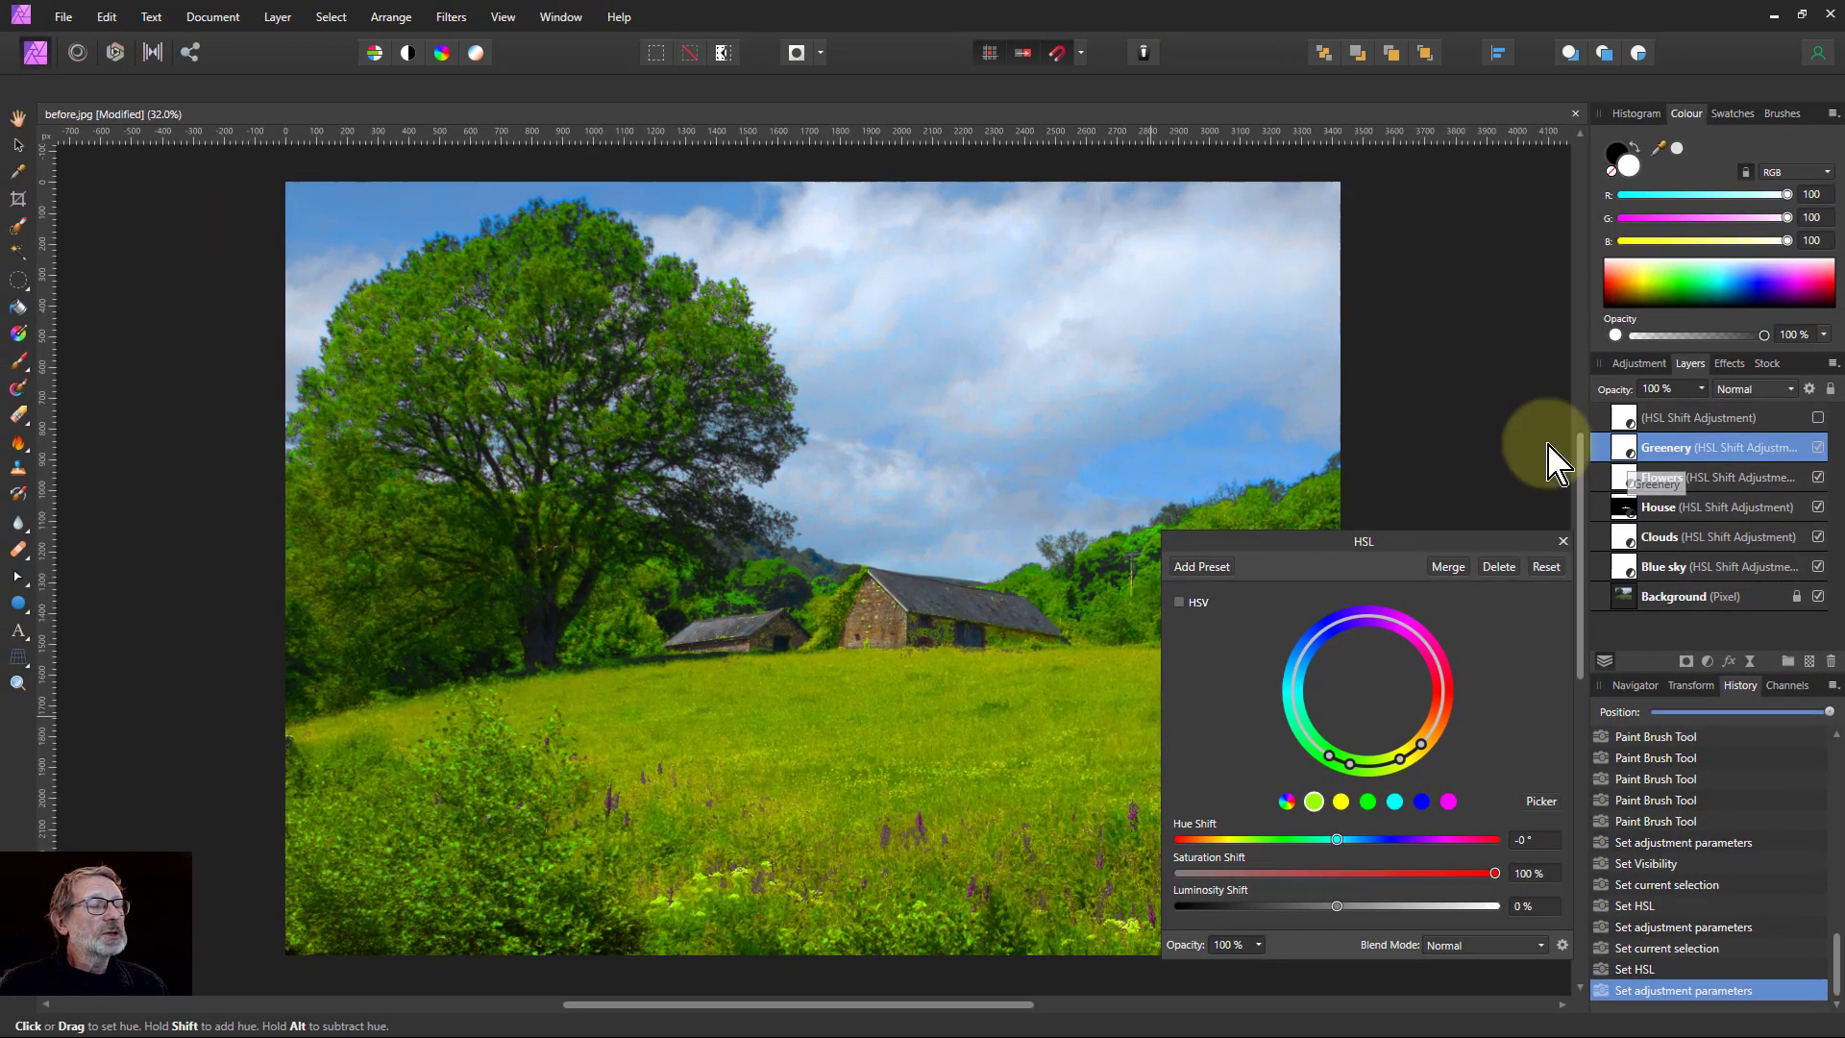
# Step: Paint black over the house on the Greenery mask to exclude it from the boost
pyautogui.click(17, 361)
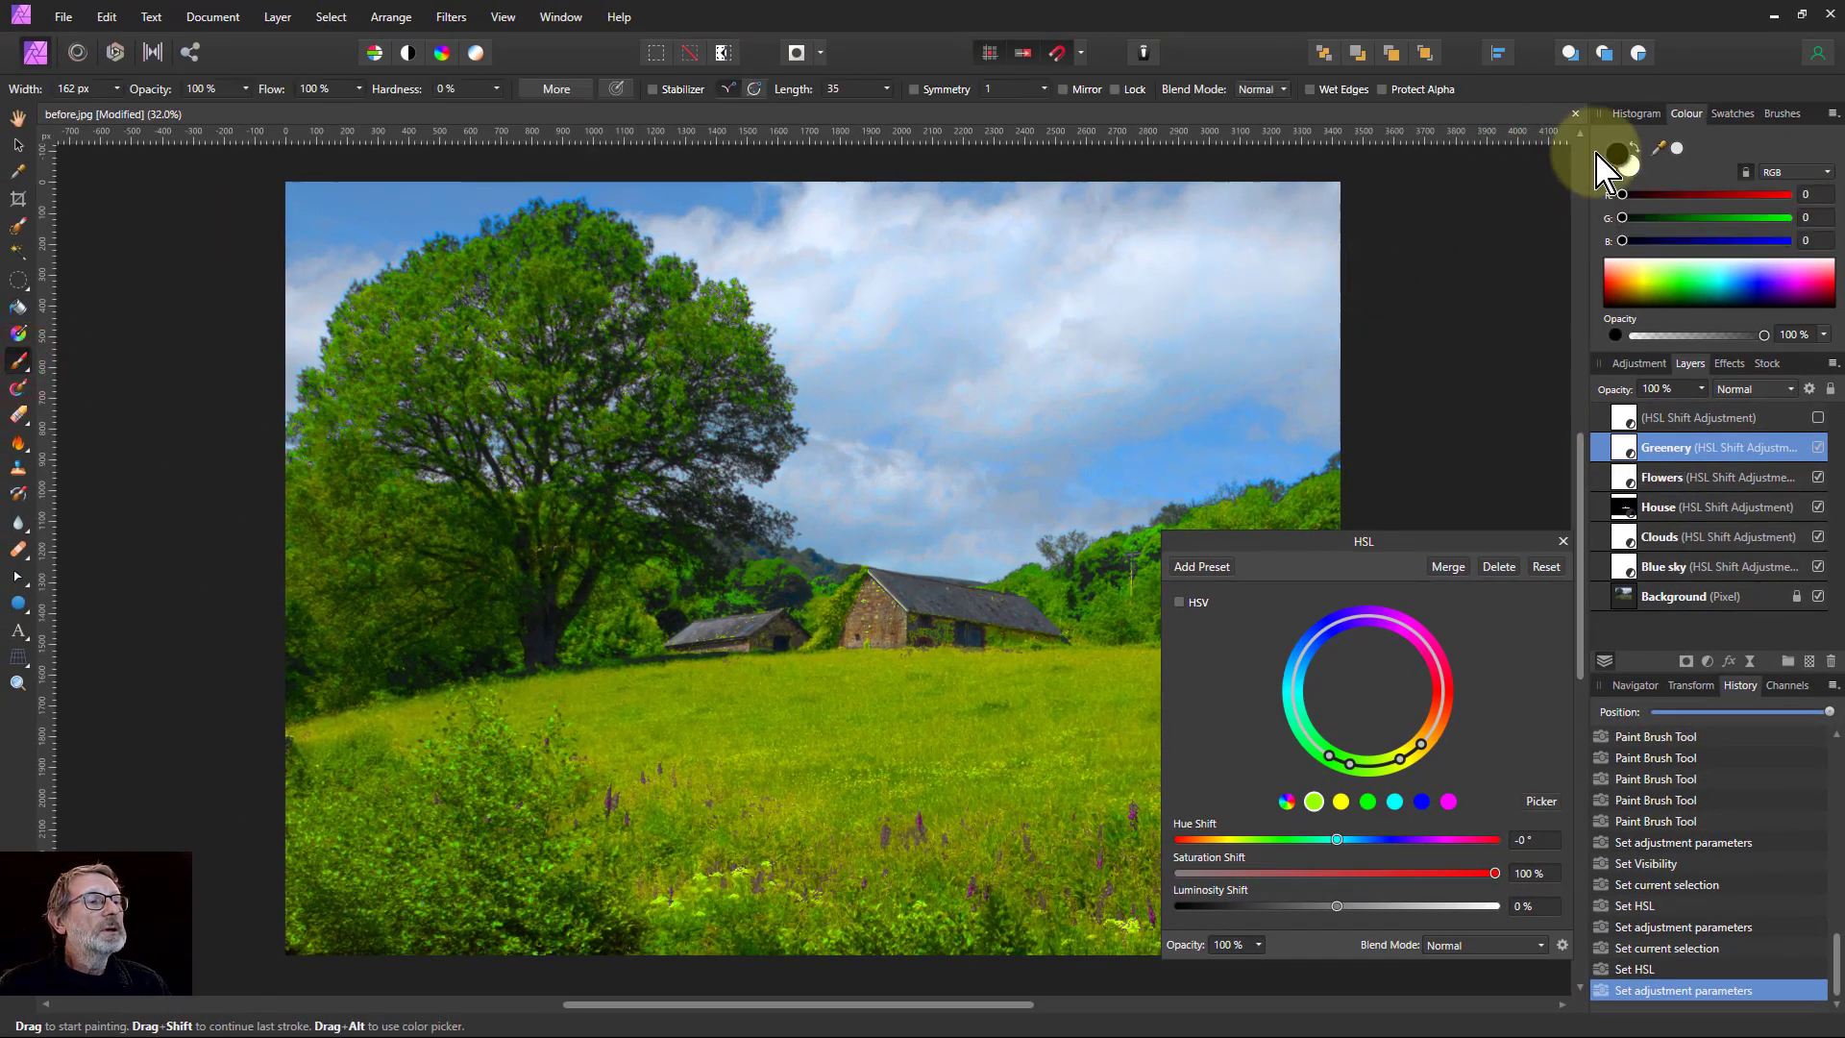
pyautogui.click(1612, 172)
pyautogui.moveTo(1057, 632)
pyautogui.mouseDown()
pyautogui.moveTo(913, 621)
pyautogui.moveTo(946, 636)
pyautogui.moveTo(869, 596)
pyautogui.moveTo(867, 638)
pyautogui.moveTo(911, 604)
pyautogui.moveTo(684, 637)
pyautogui.mouseUp()
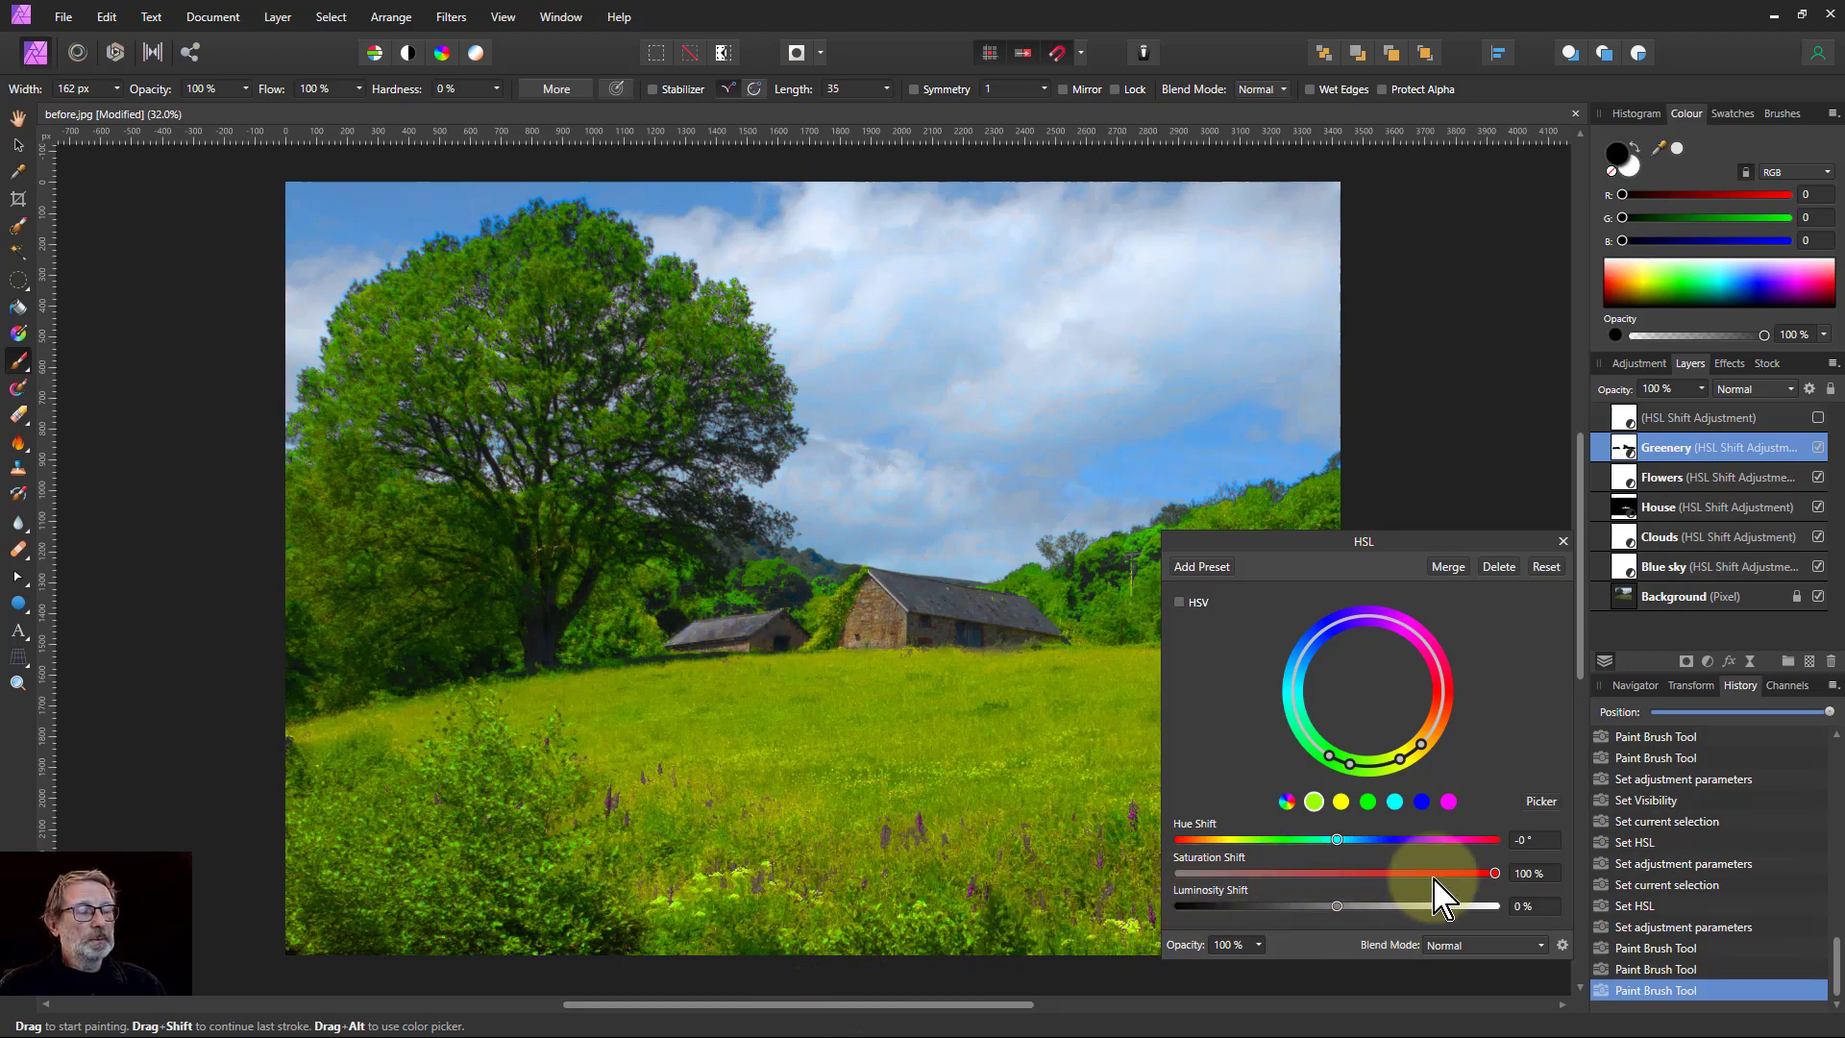
# Step: Set Greenery to 56% Saturation Shift and -15% Luminosity Shift, then close the HSL settings
pyautogui.moveTo(1495, 873); pyautogui.dragTo(1313, 908)
pyautogui.click(1336, 906)
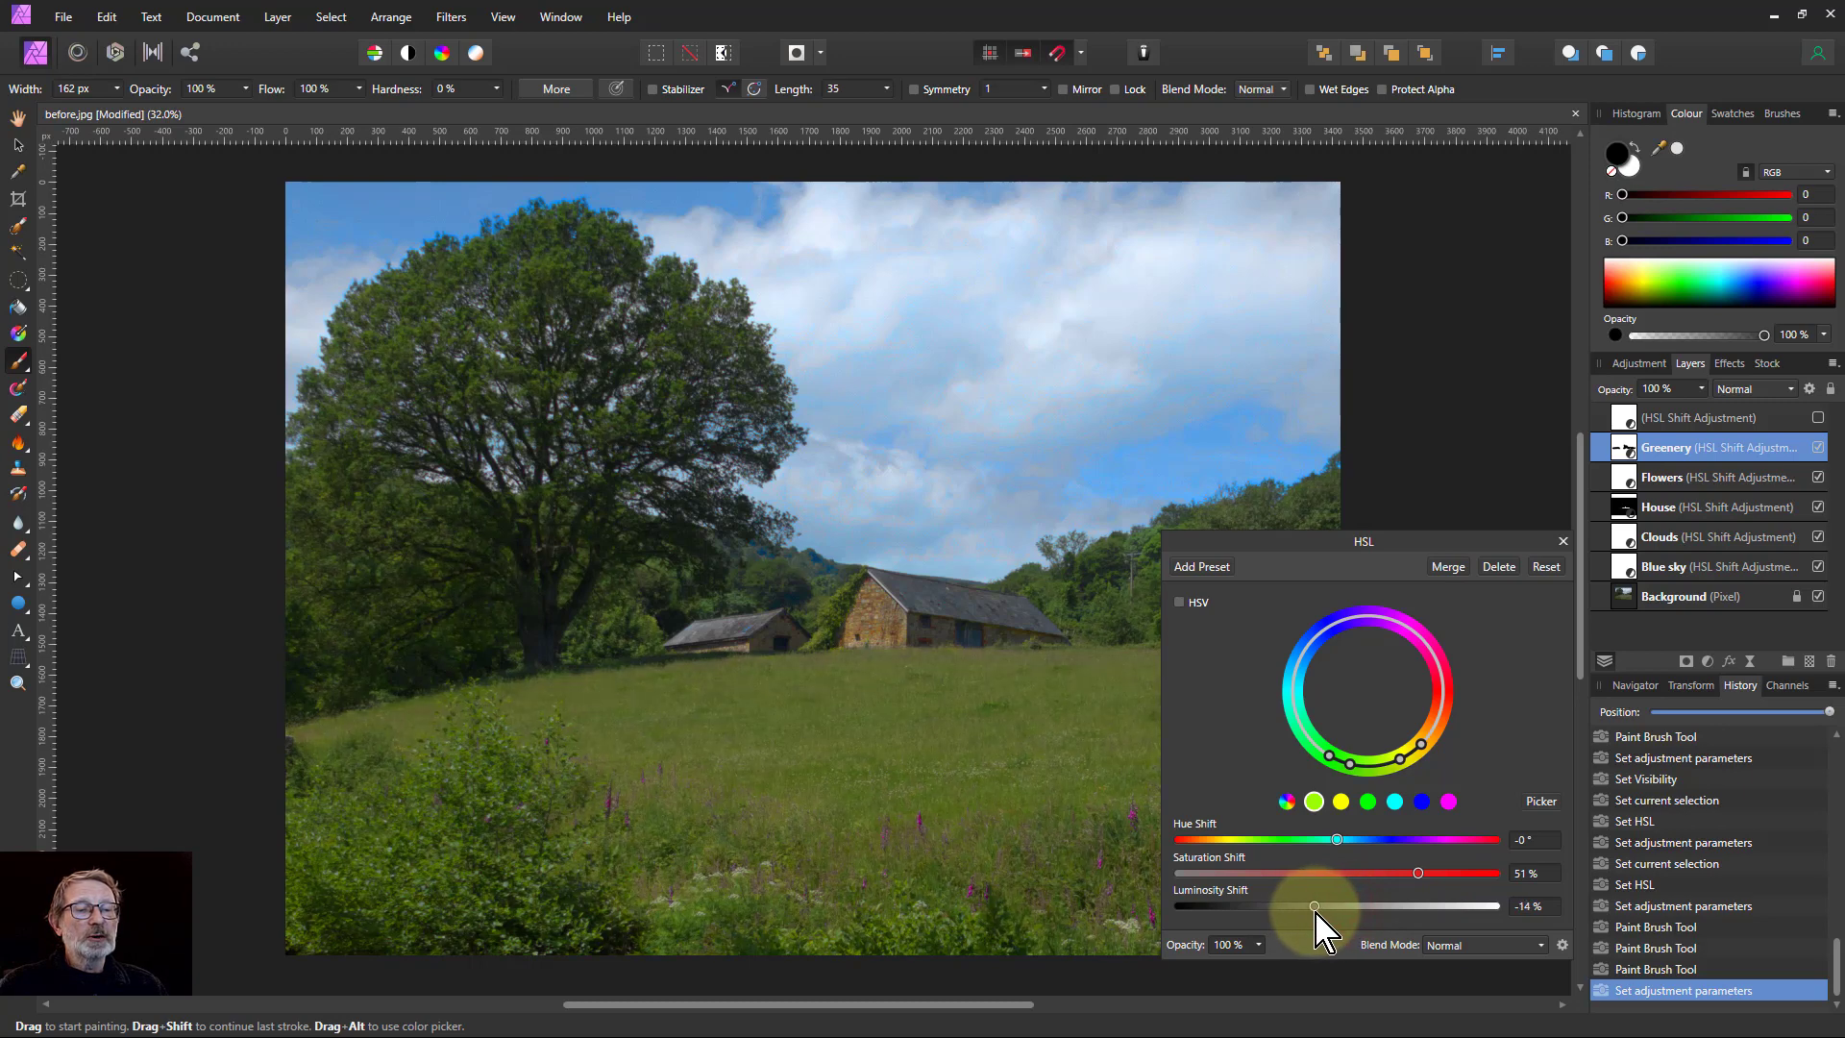
pyautogui.moveTo(1418, 873); pyautogui.dragTo(1429, 876)
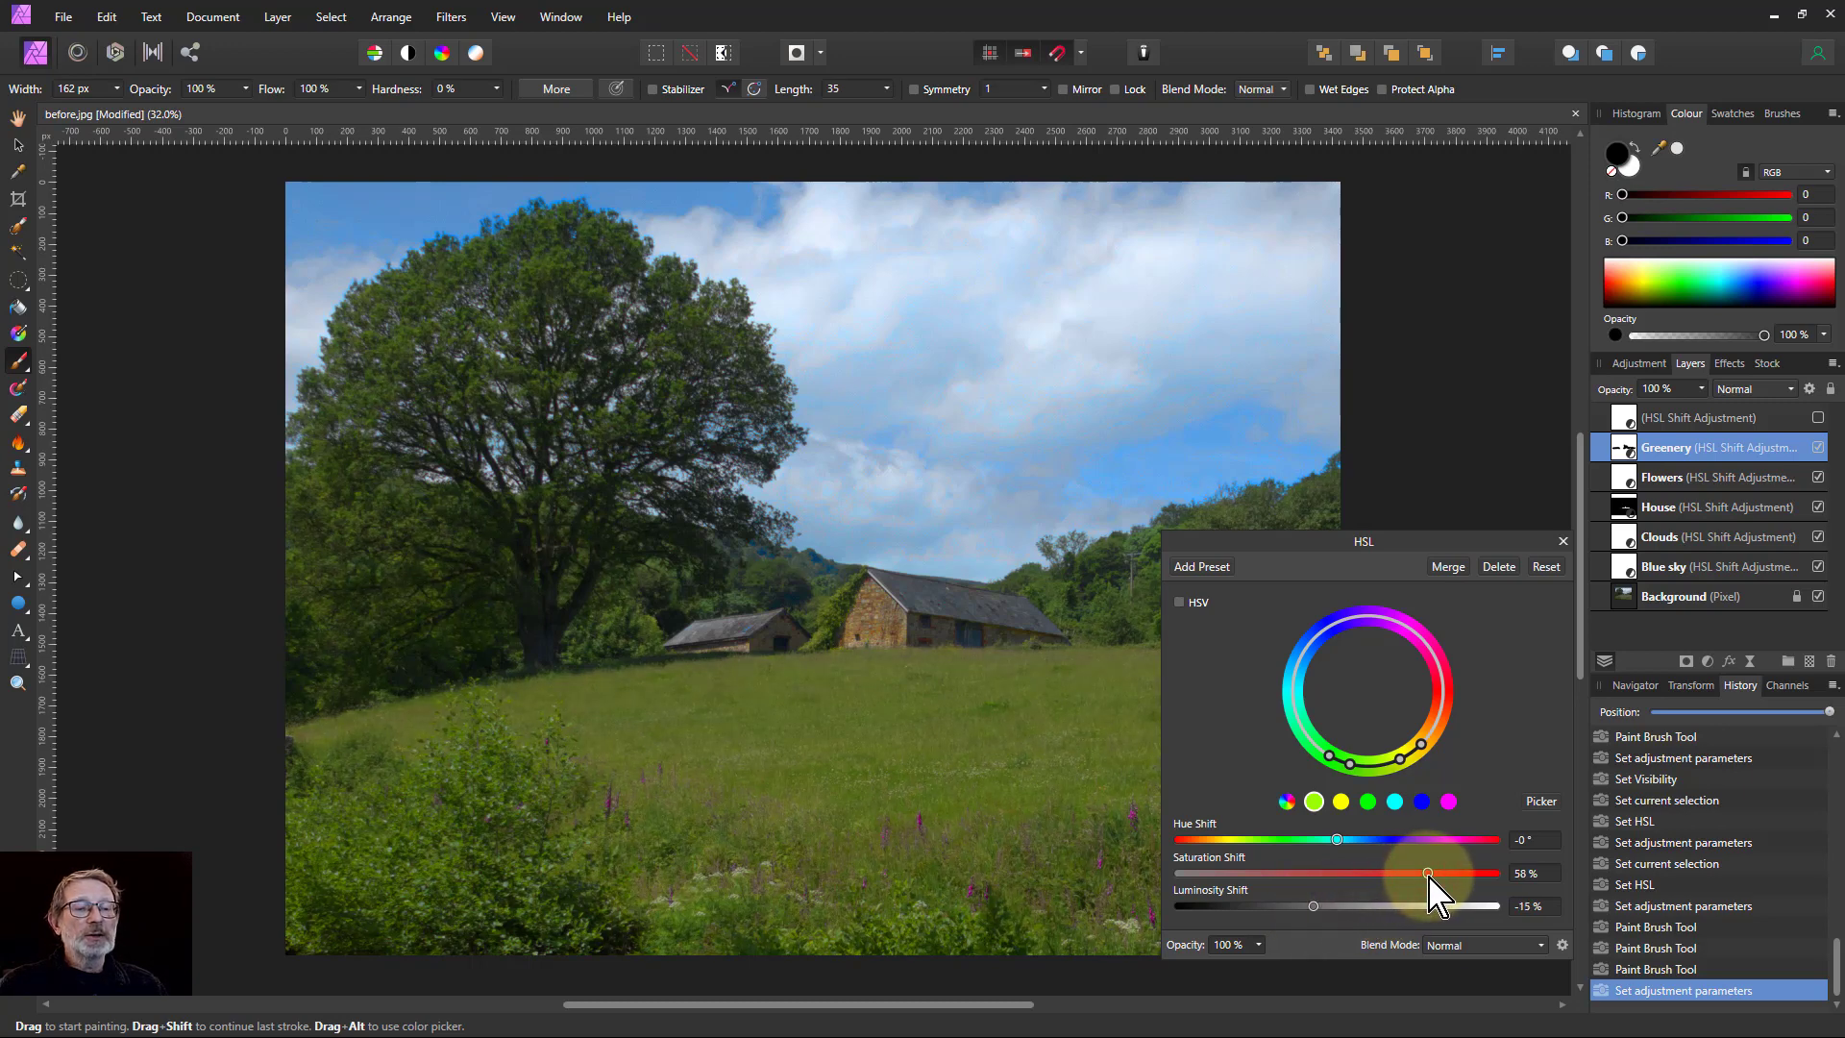
pyautogui.click(1562, 541)
pyautogui.keyDown('shift'); pyautogui.click(1713, 567); pyautogui.keyUp('shift')
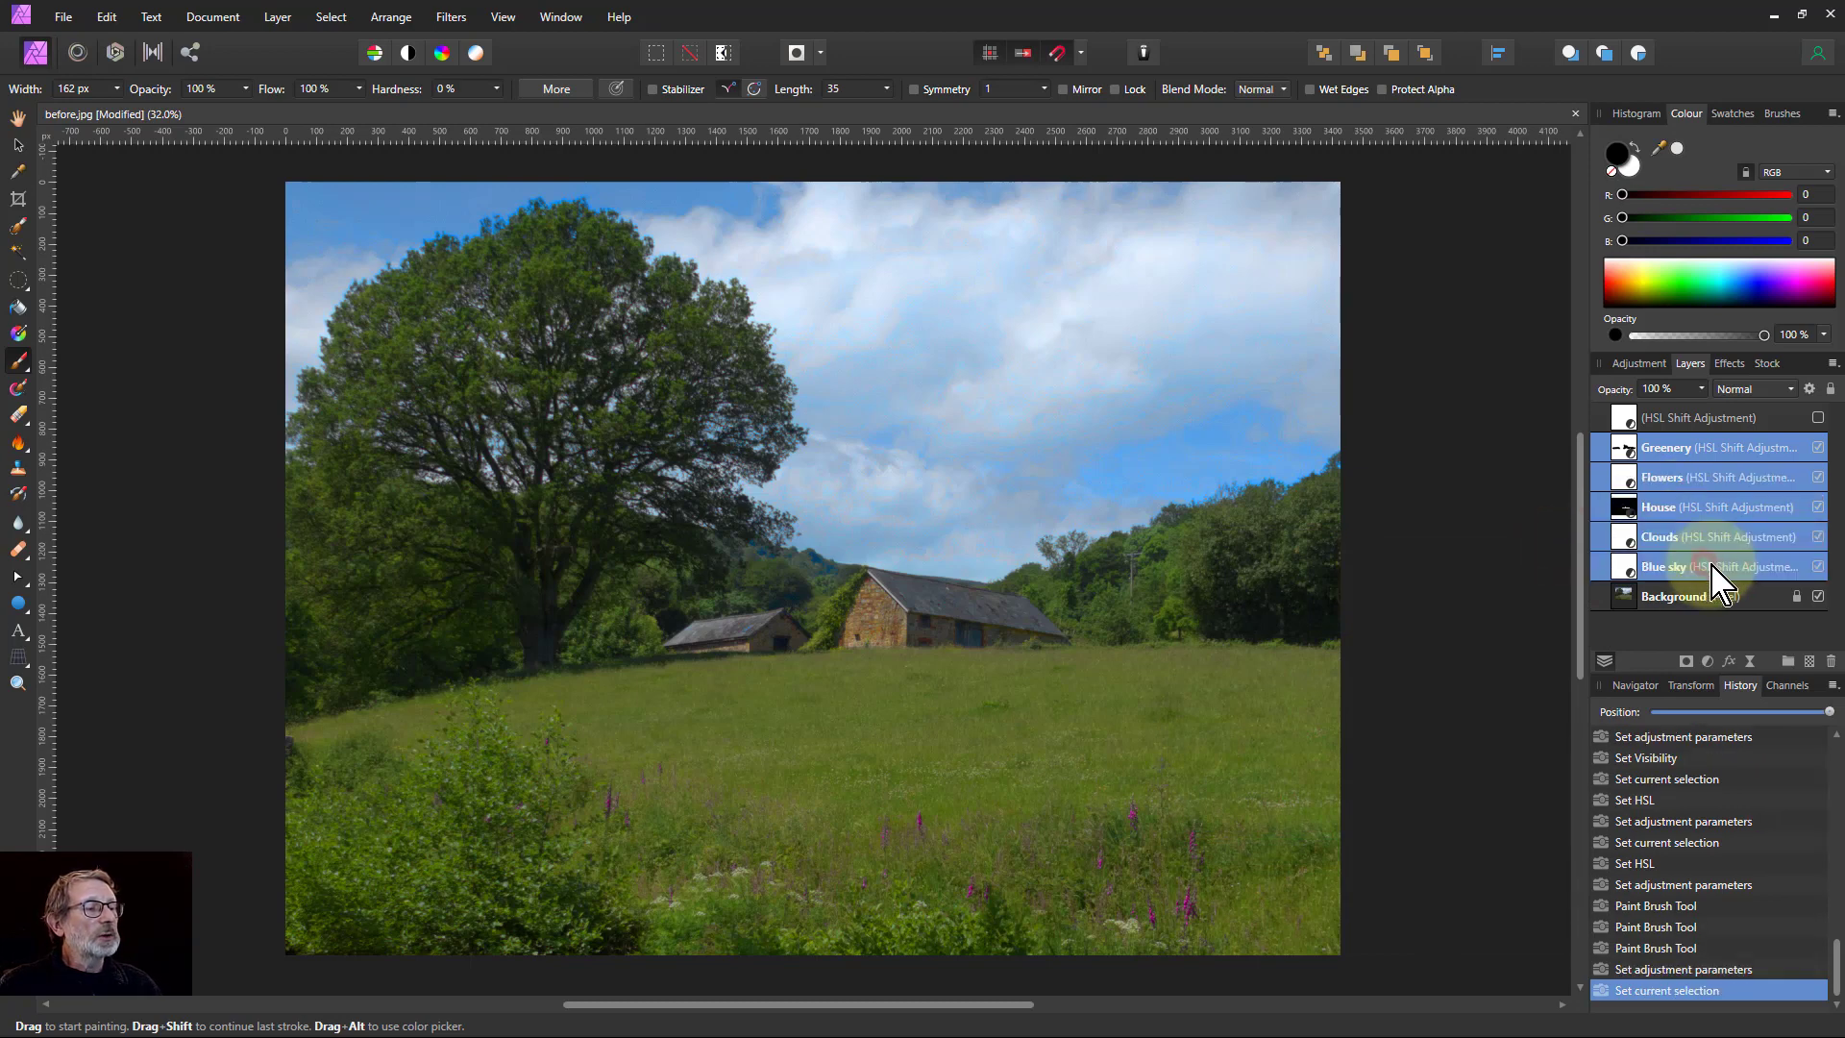
pyautogui.click(1817, 448)
pyautogui.click(1817, 448)
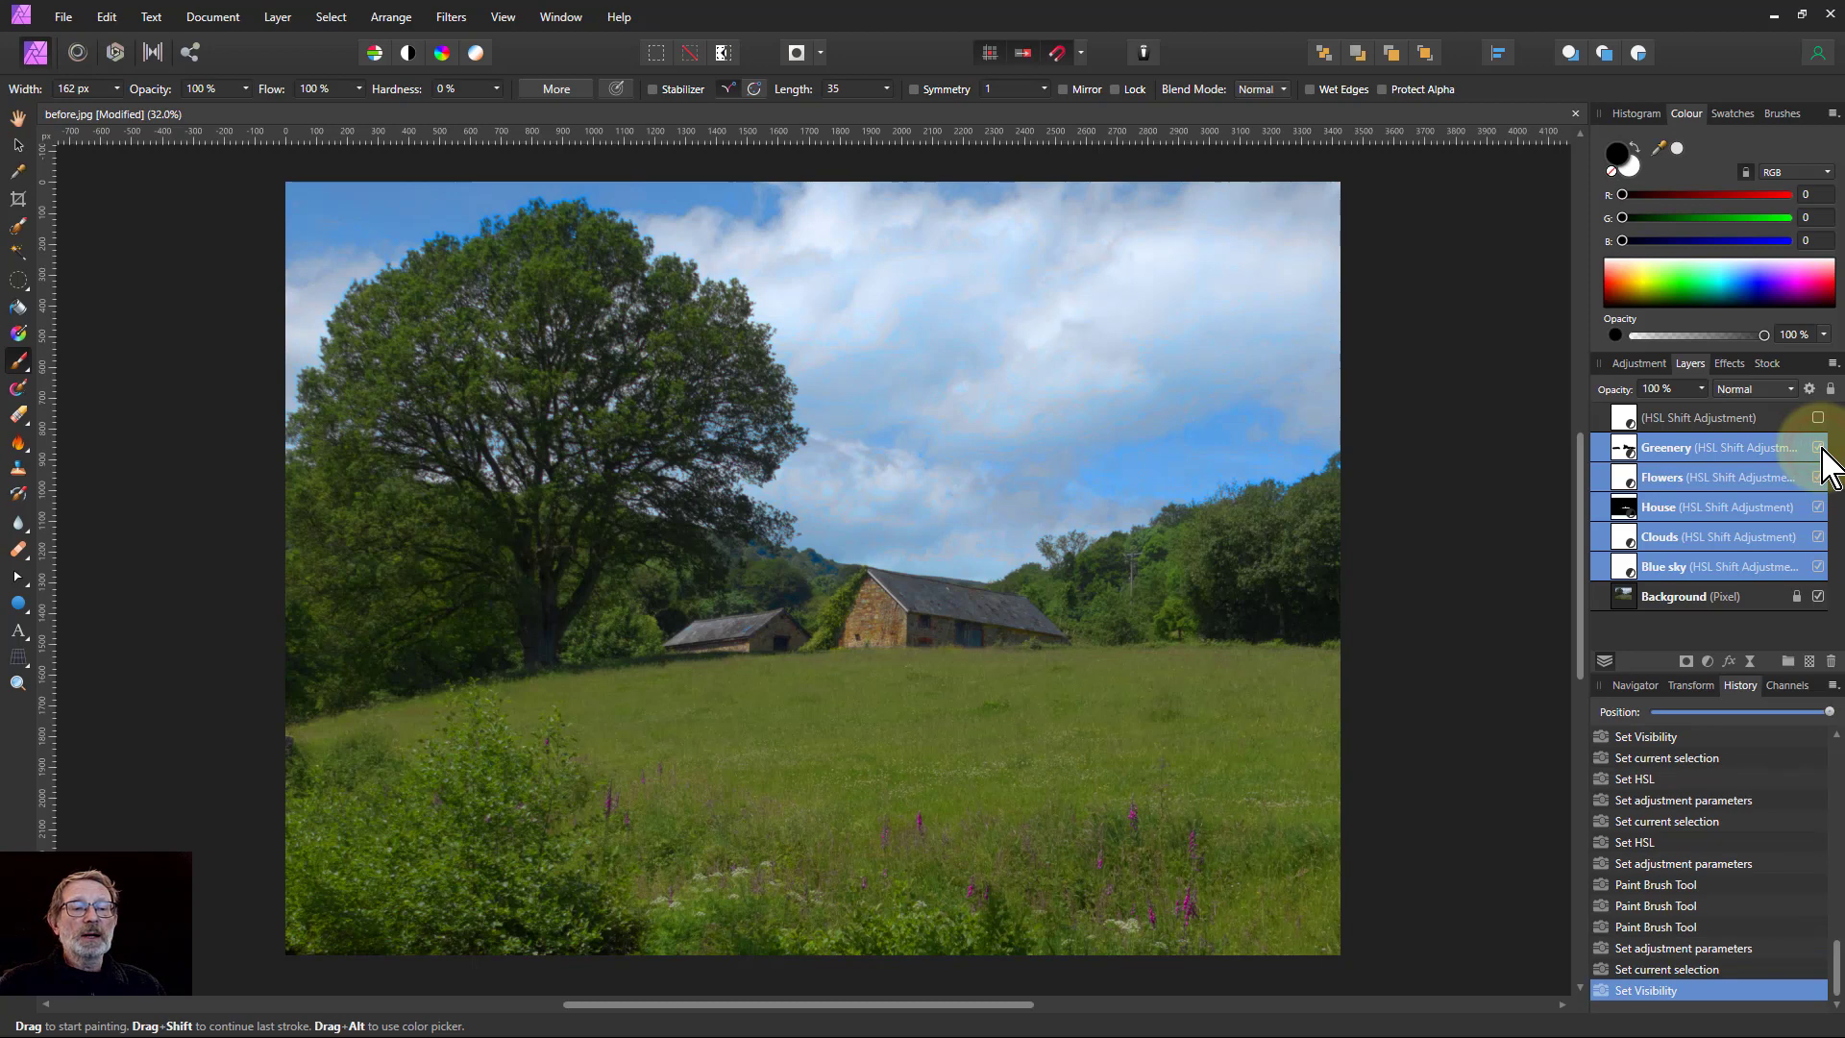